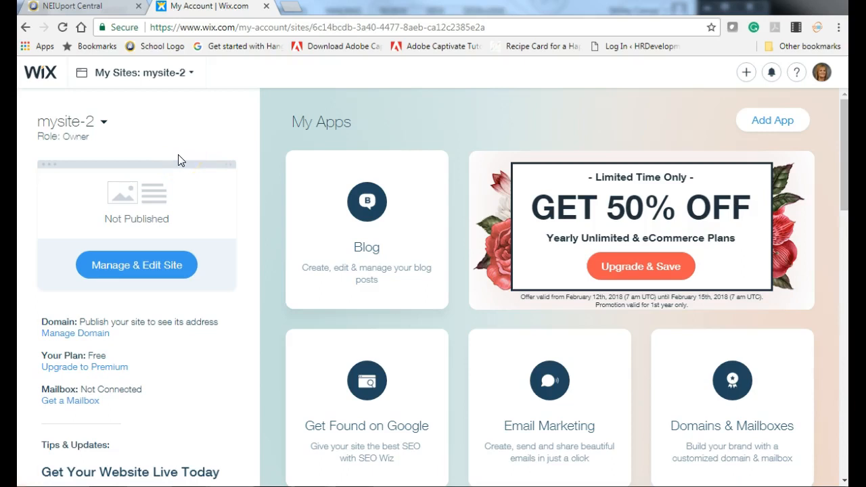
Log out of the Wix account and sign back in with the Google account
{"action": "left_click", "coordinate": [821, 72]}
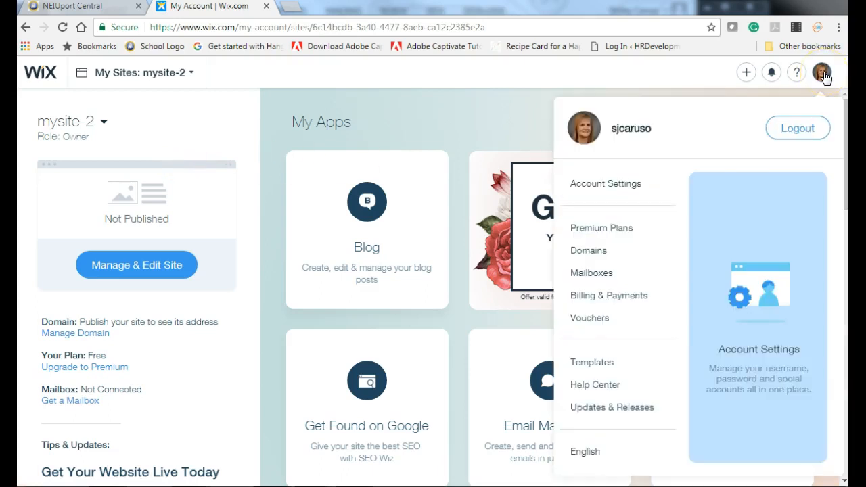
{"action": "left_click", "coordinate": [808, 128]}
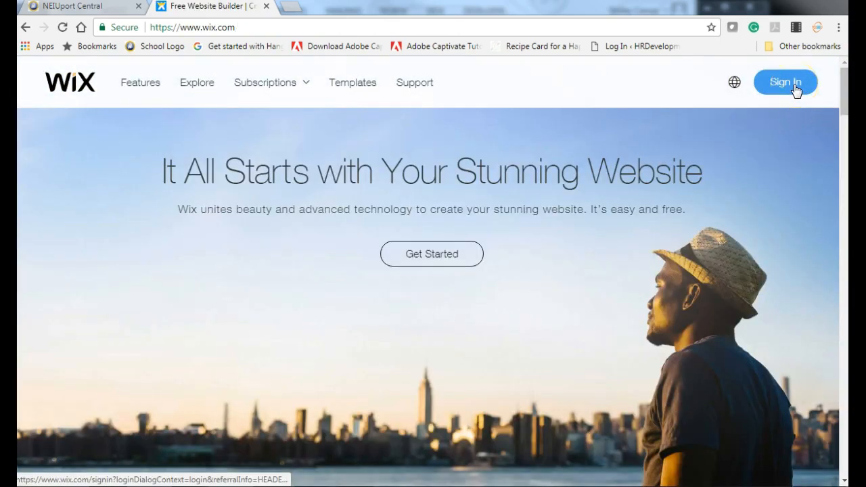
{"action": "left_click", "coordinate": [439, 256]}
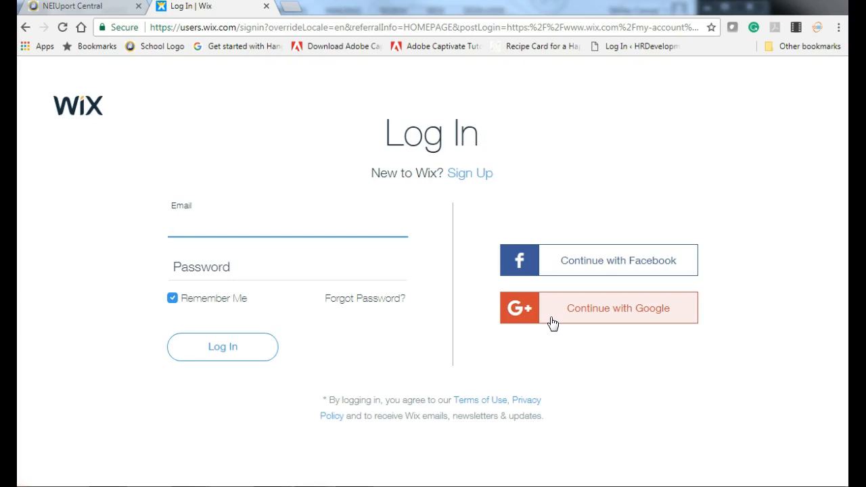
{"action": "left_click", "coordinate": [551, 324]}
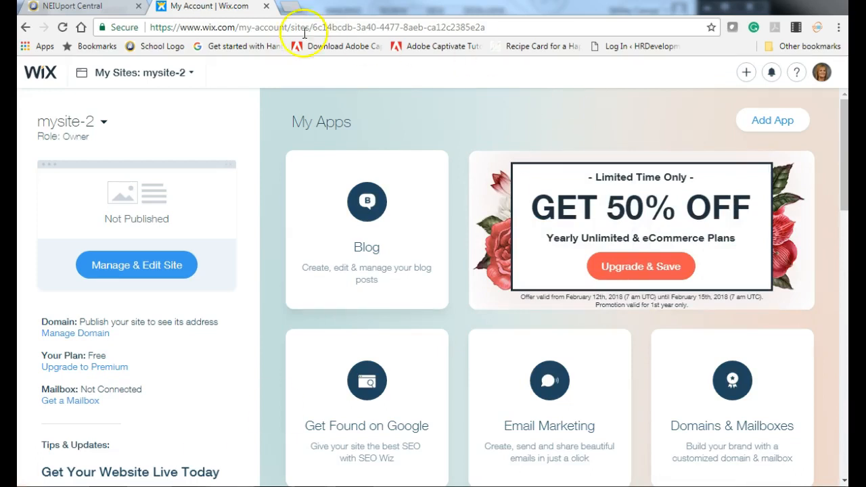
Create a new site of the Other type in the Wix Editor, using the blank Start from Scratch template
{"action": "left_click", "coordinate": [194, 79]}
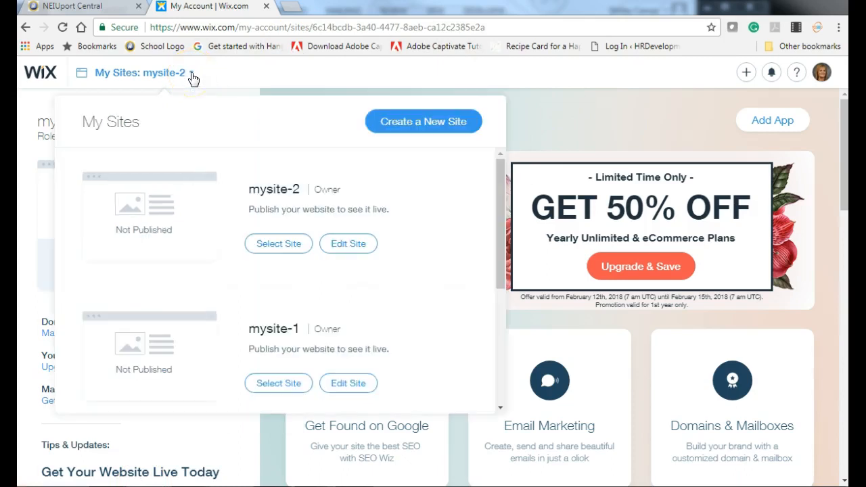
{"action": "left_click", "coordinate": [426, 125]}
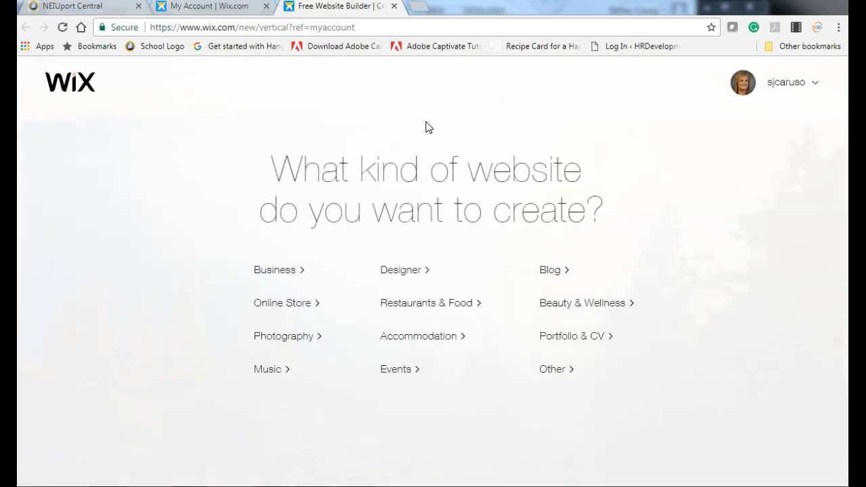
{"action": "left_click", "coordinate": [556, 372]}
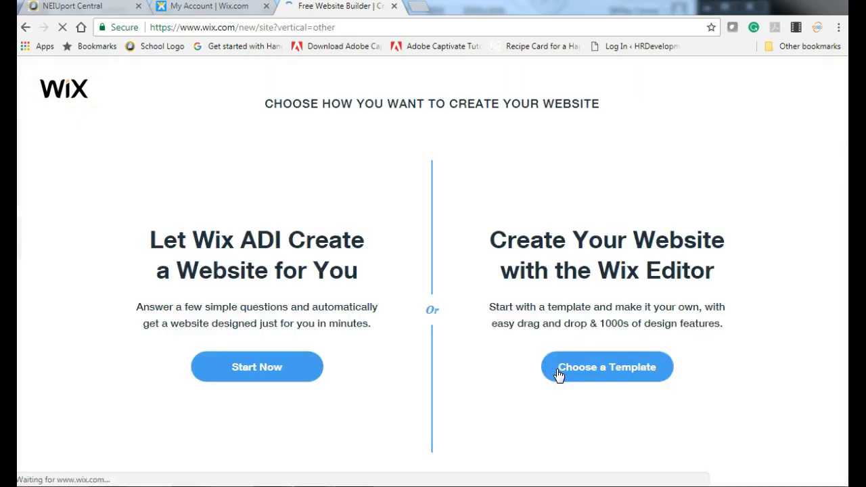
{"action": "left_click", "coordinate": [612, 373]}
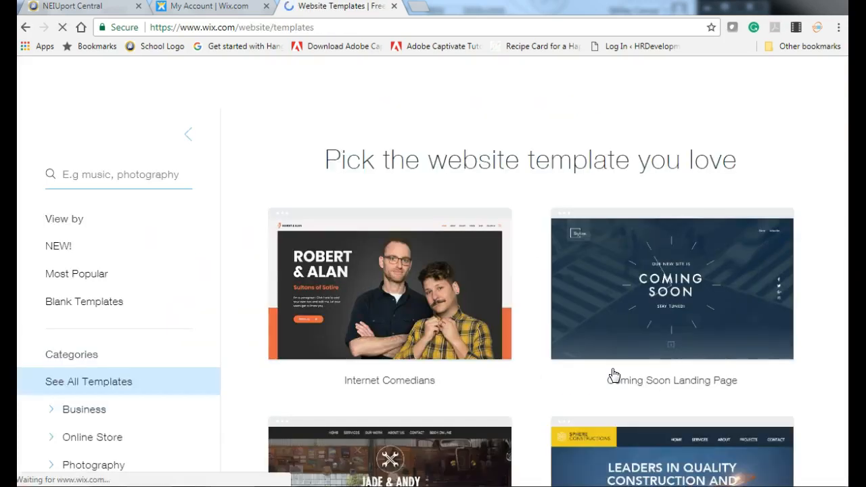
{"action": "left_click", "coordinate": [108, 309]}
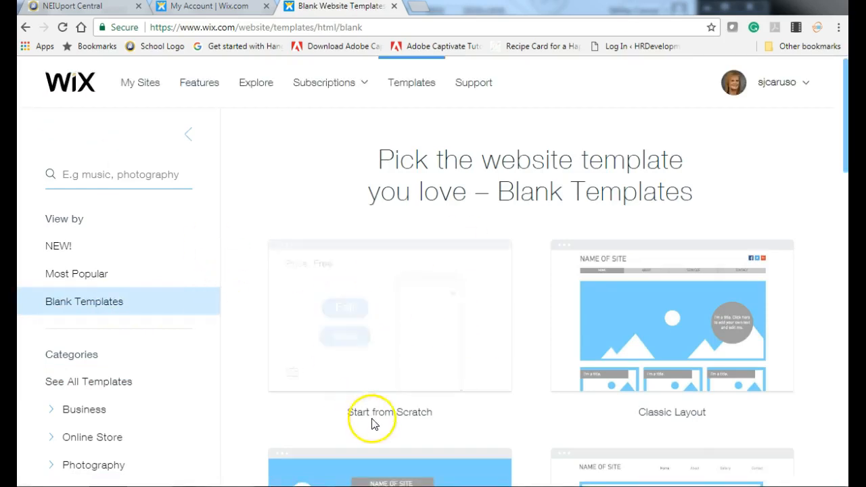
{"action": "left_click", "coordinate": [353, 311]}
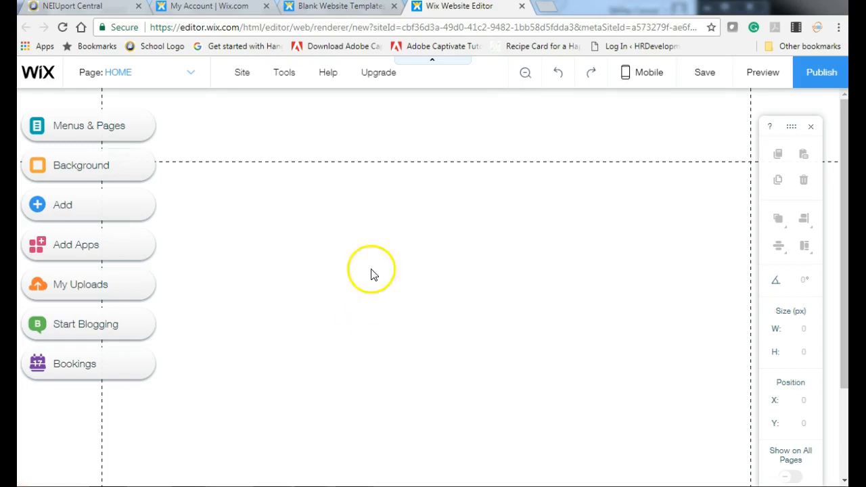
Examine the site menu and the options available for the HOME page
{"action": "left_click", "coordinate": [88, 130]}
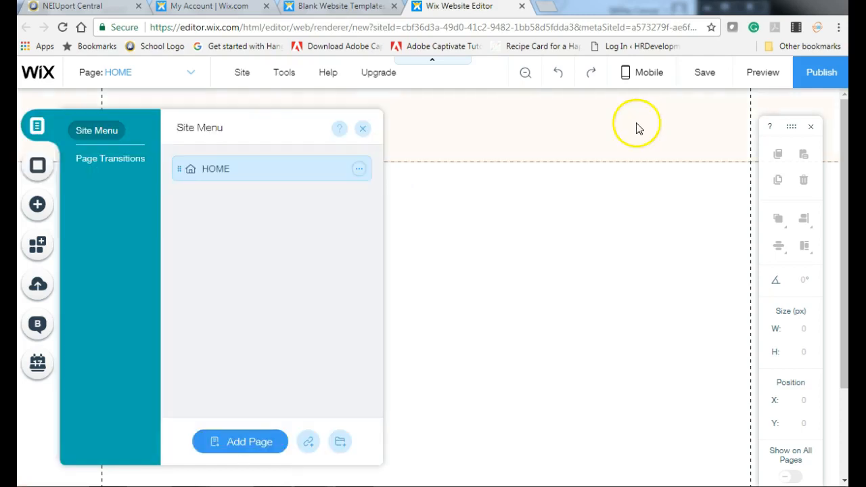
{"action": "left_click", "coordinate": [359, 170]}
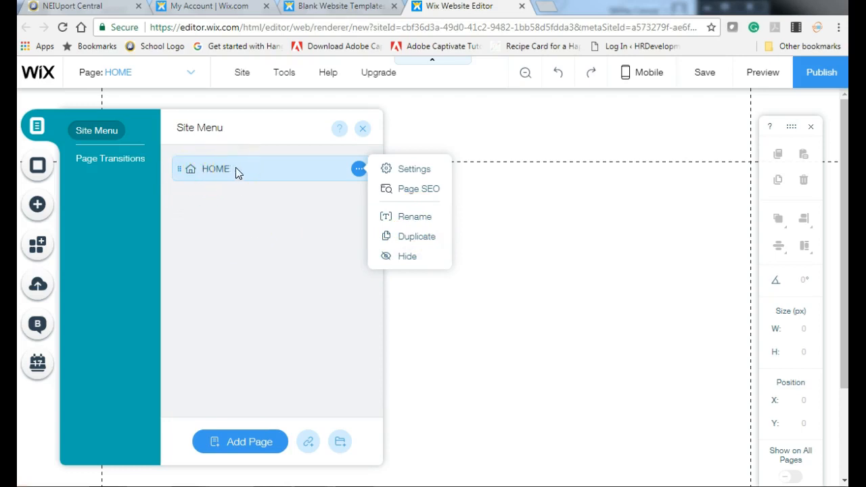
{"action": "left_click", "coordinate": [40, 174]}
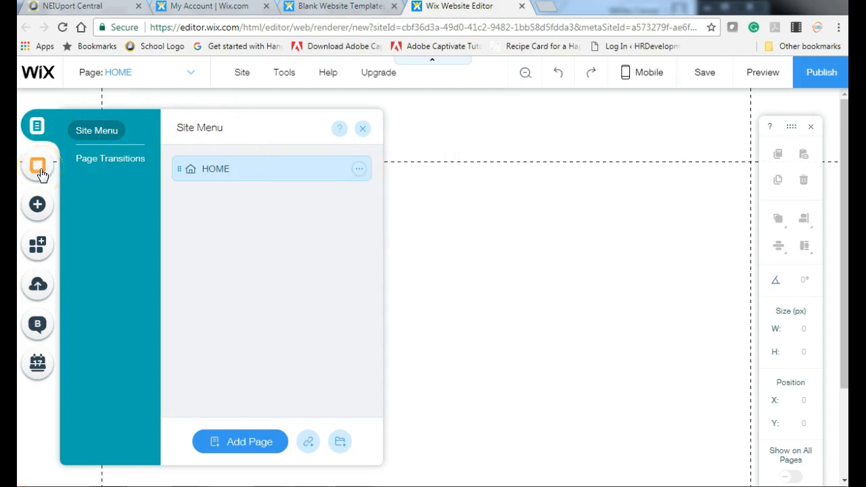
Set the HOME page background to the uploaded image rose napkin.JPG
{"action": "left_click", "coordinate": [40, 174]}
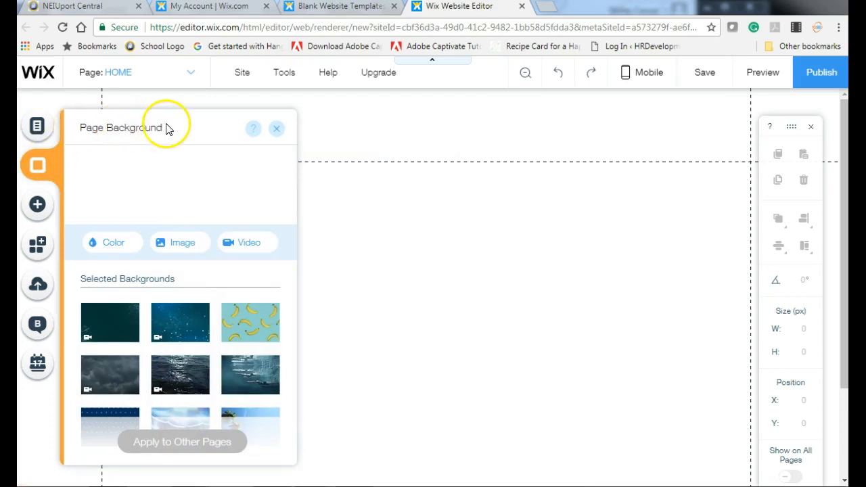
{"action": "left_click", "coordinate": [188, 249]}
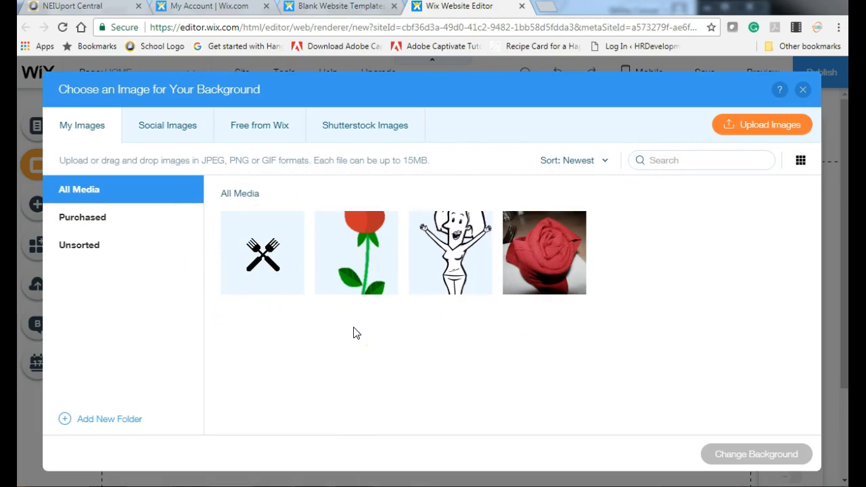
{"action": "mouse_move", "coordinate": [558, 276]}
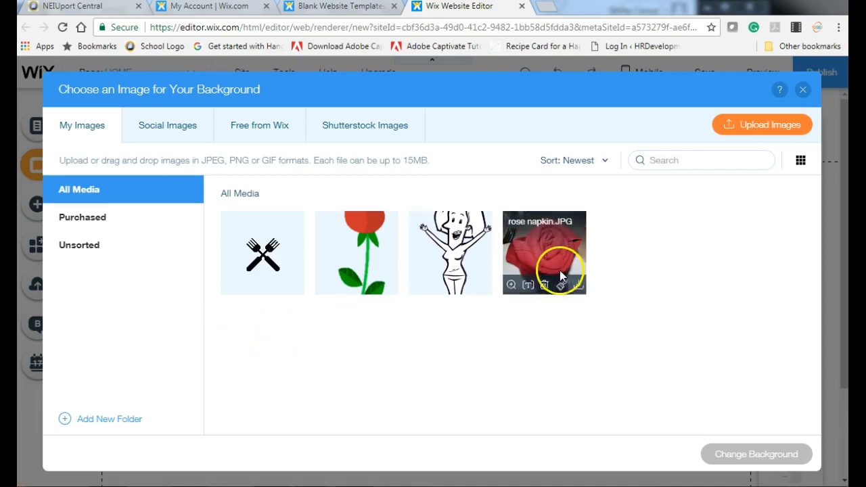
{"action": "left_click", "coordinate": [541, 265]}
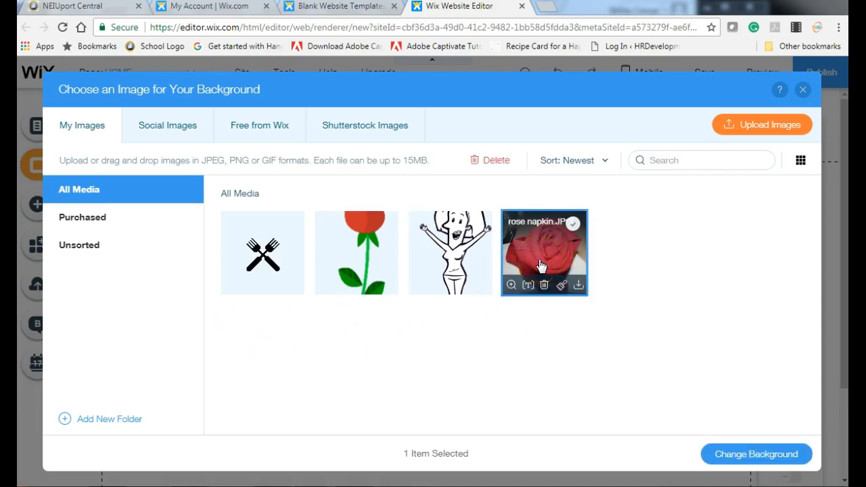
{"action": "left_click", "coordinate": [741, 452]}
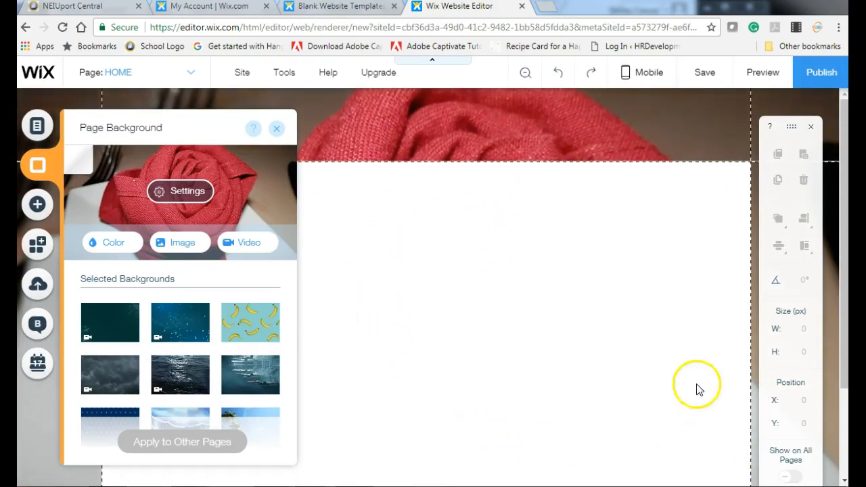
{"action": "left_click", "coordinate": [496, 252]}
{"action": "left_click", "coordinate": [471, 116]}
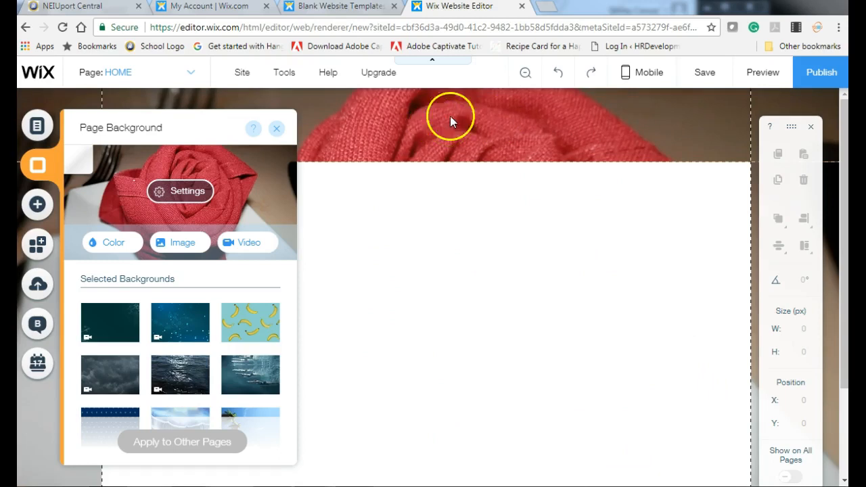
{"action": "left_click", "coordinate": [36, 202]}
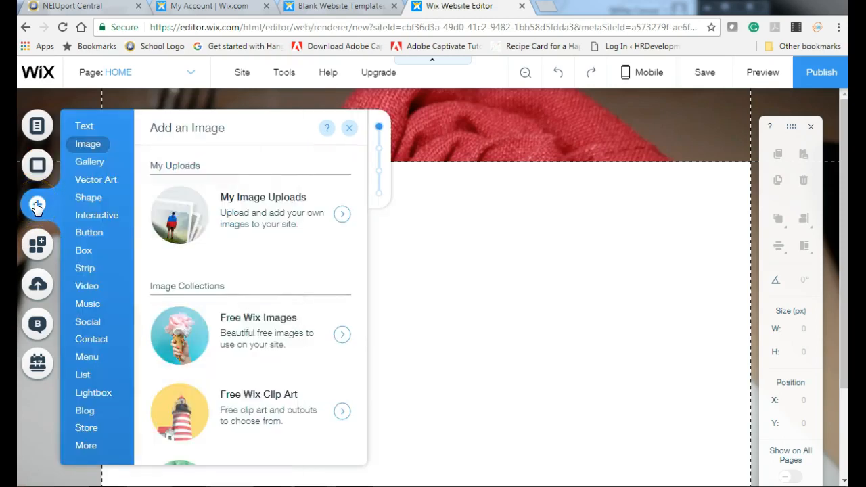
{"action": "left_click", "coordinate": [38, 245]}
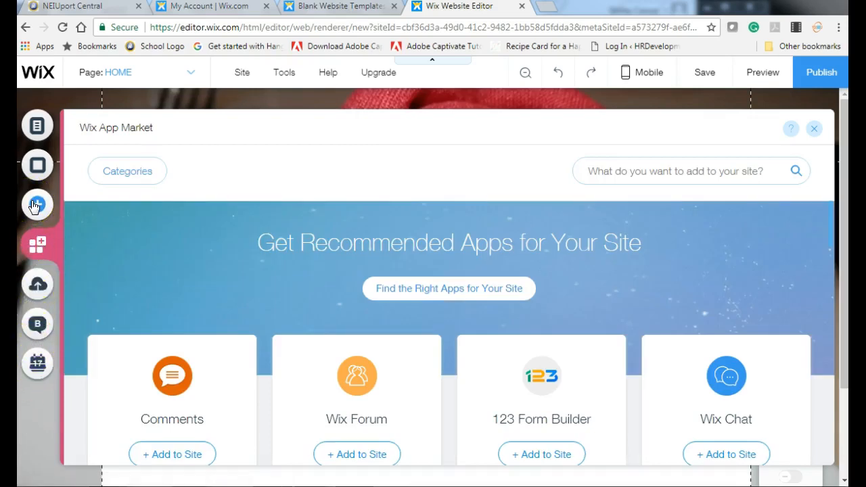
Add the horizontal menu design with a pink Home item, italic labels and a black underline to the page
{"action": "left_click", "coordinate": [36, 207]}
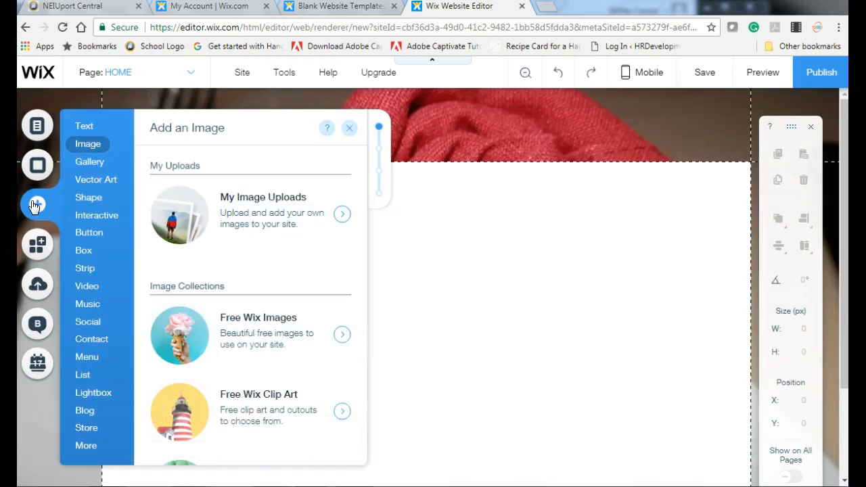
{"action": "left_click", "coordinate": [87, 358]}
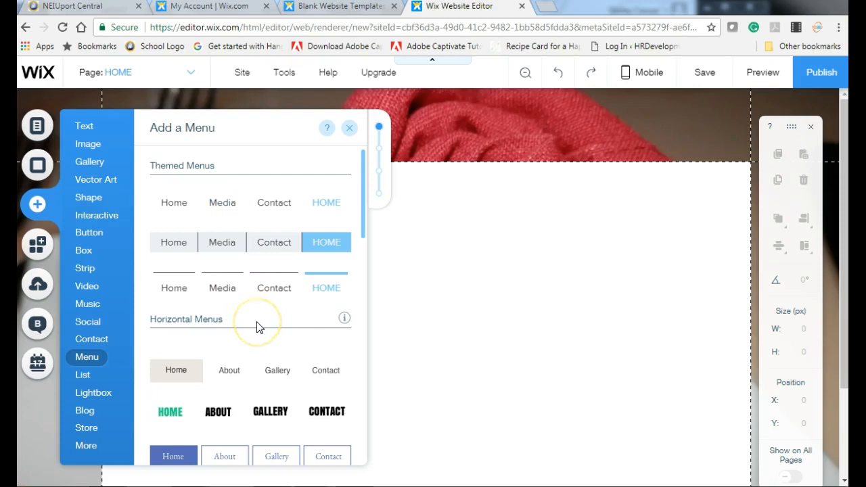
{"action": "scroll", "coordinate": [257, 326], "scroll_direction": "down", "scroll_amount": 3}
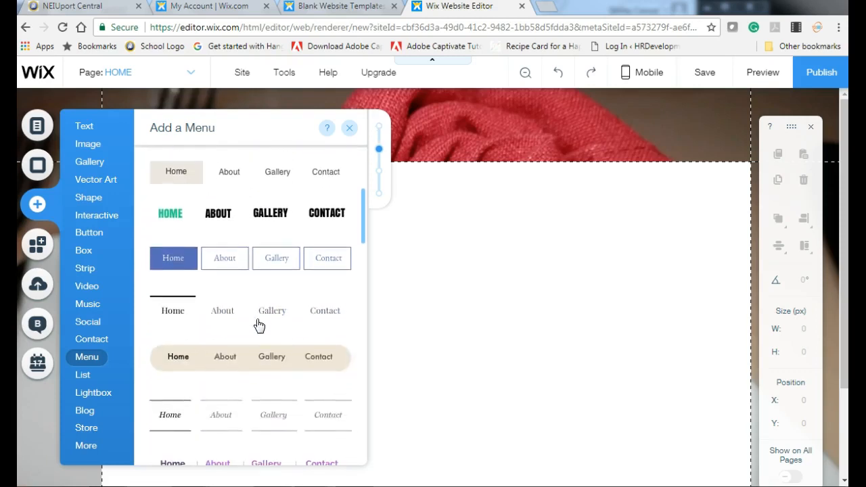
{"action": "scroll", "coordinate": [257, 325], "scroll_direction": "down", "scroll_amount": 1}
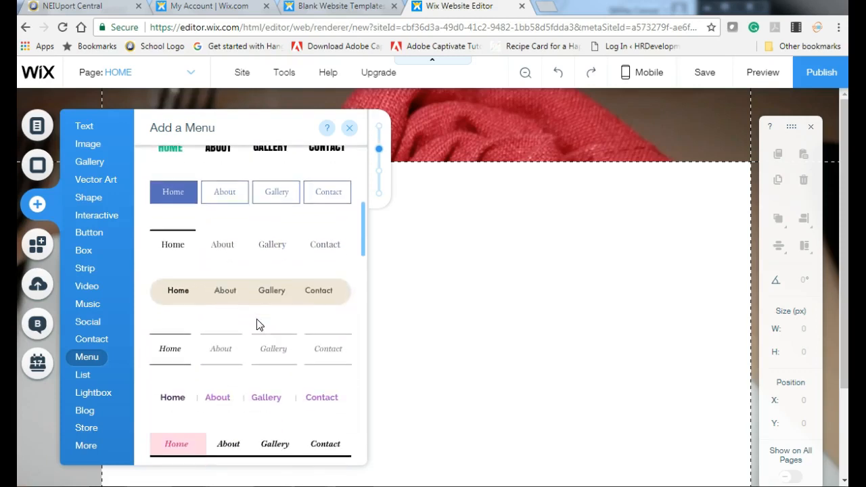
{"action": "scroll", "coordinate": [257, 326], "scroll_direction": "down", "scroll_amount": 2}
{"action": "scroll", "coordinate": [258, 326], "scroll_direction": "down", "scroll_amount": 3}
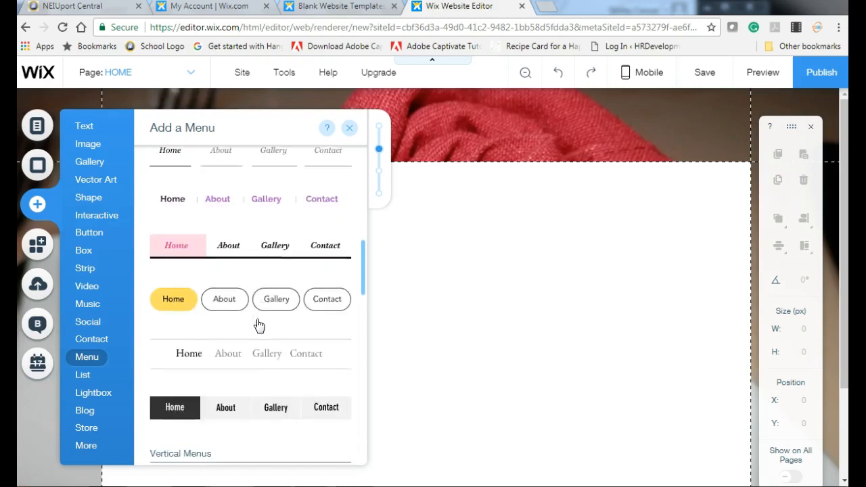
{"action": "scroll", "coordinate": [258, 326], "scroll_direction": "down", "scroll_amount": 3}
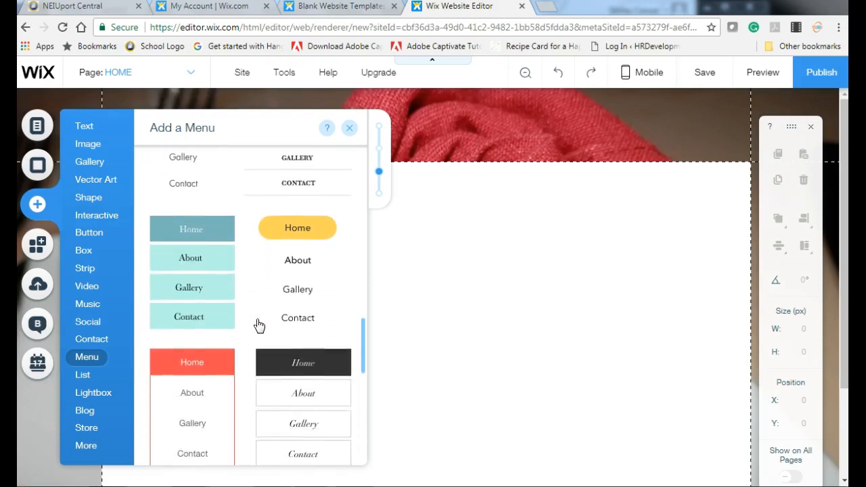
{"action": "scroll", "coordinate": [258, 325], "scroll_direction": "down", "scroll_amount": 2}
{"action": "left_click", "coordinate": [188, 247]}
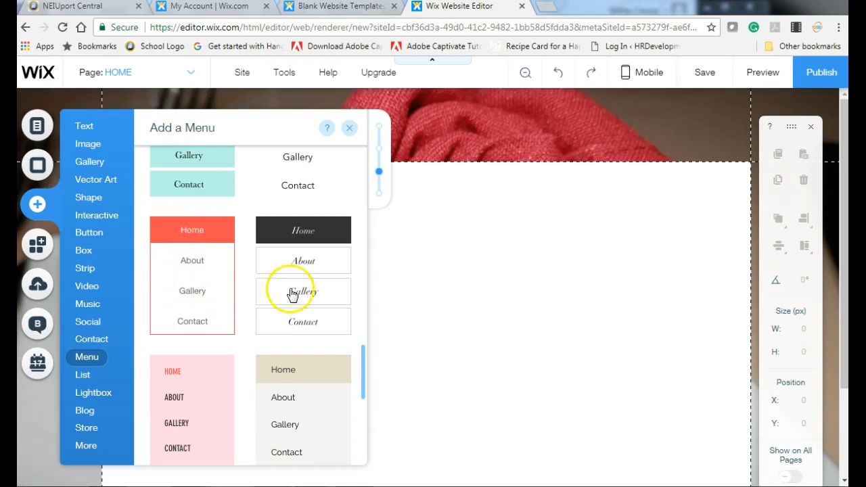
{"action": "scroll", "coordinate": [282, 303], "scroll_direction": "down", "scroll_amount": 1}
{"action": "scroll", "coordinate": [281, 303], "scroll_direction": "down", "scroll_amount": 3}
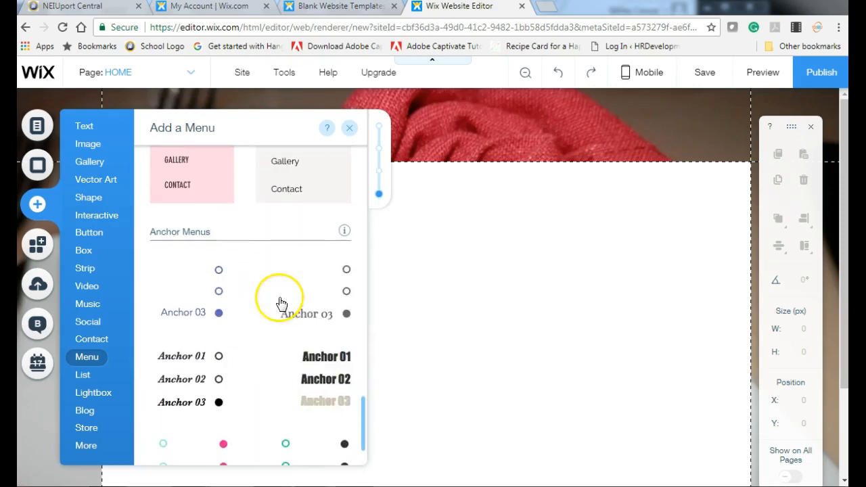
{"action": "scroll", "coordinate": [281, 303], "scroll_direction": "down", "scroll_amount": 1}
{"action": "scroll", "coordinate": [281, 303], "scroll_direction": "up", "scroll_amount": 2}
{"action": "scroll", "coordinate": [282, 303], "scroll_direction": "up", "scroll_amount": 12}
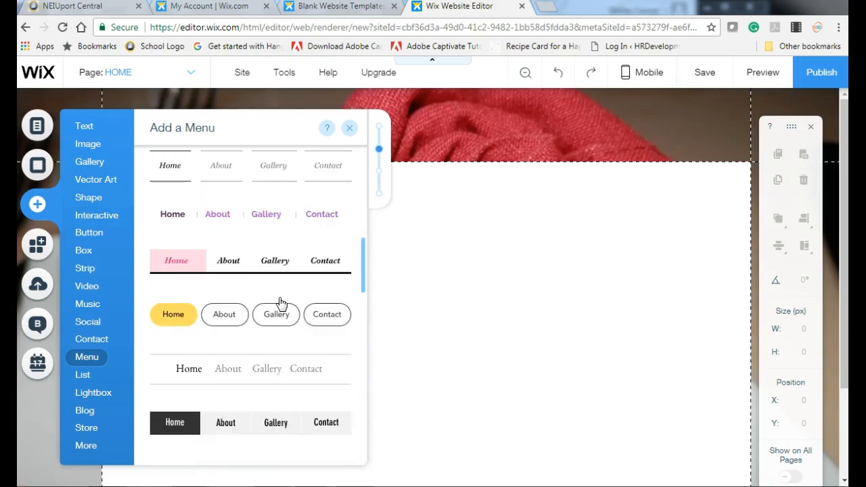
{"action": "left_click", "coordinate": [257, 264]}
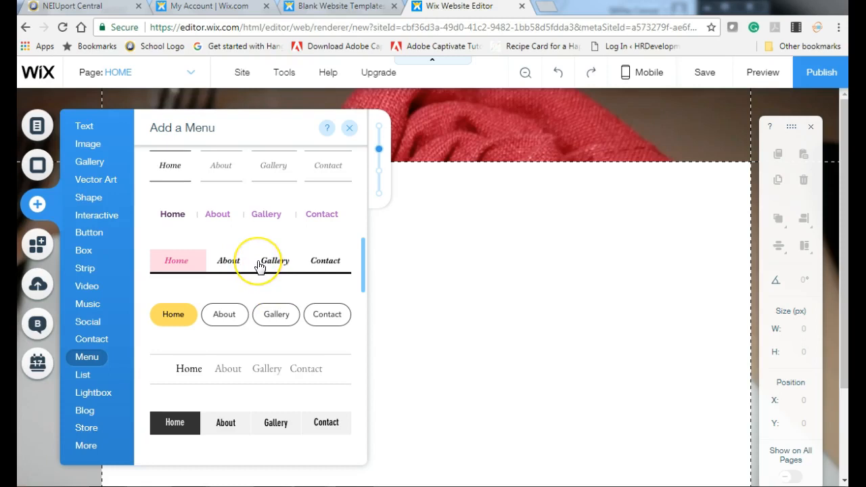
{"action": "left_click", "coordinate": [247, 263]}
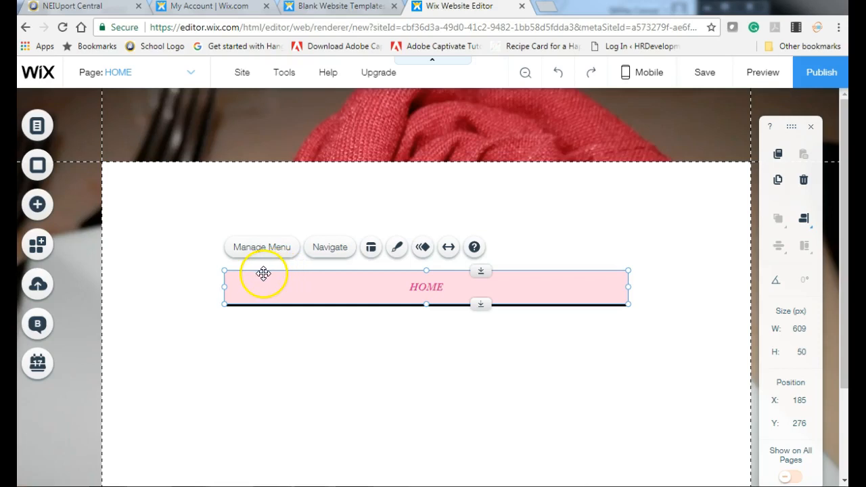
Move the menu to the upper-left corner of the page body at X 0, Y 111, and show it on all pages
{"action": "left_click_drag", "start_coordinate": [263, 273], "coordinate": [145, 170]}
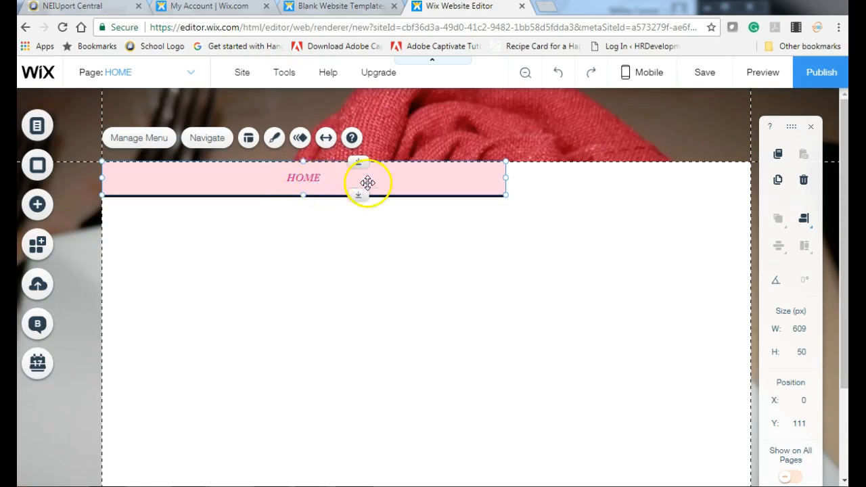
{"action": "right_click", "coordinate": [242, 180]}
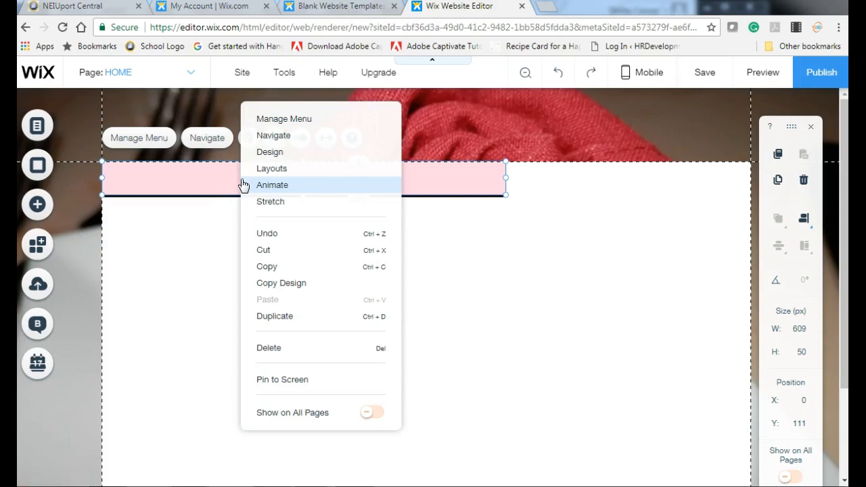
{"action": "left_click", "coordinate": [381, 416]}
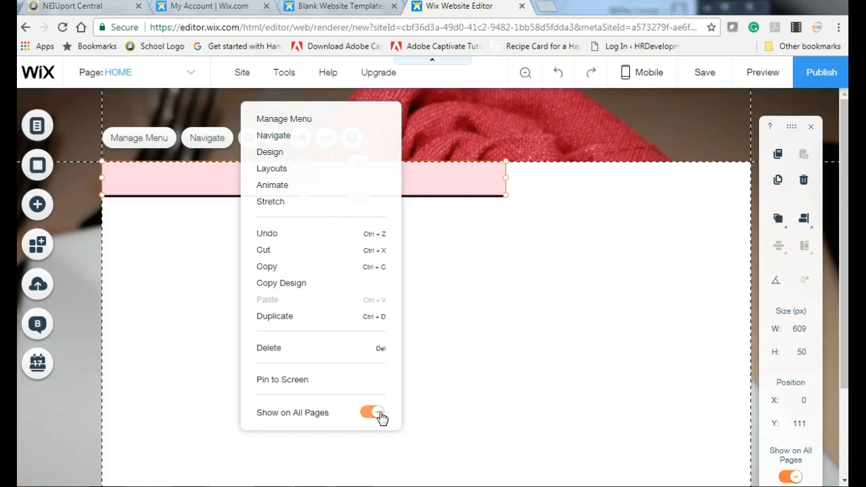
Add a new page to the site menu and name it Navigation
{"action": "left_click", "coordinate": [559, 429]}
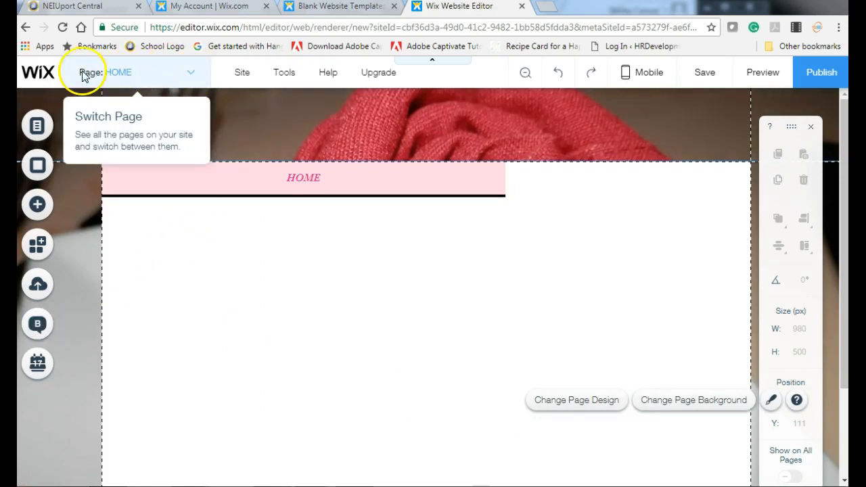
{"action": "left_click", "coordinate": [190, 76]}
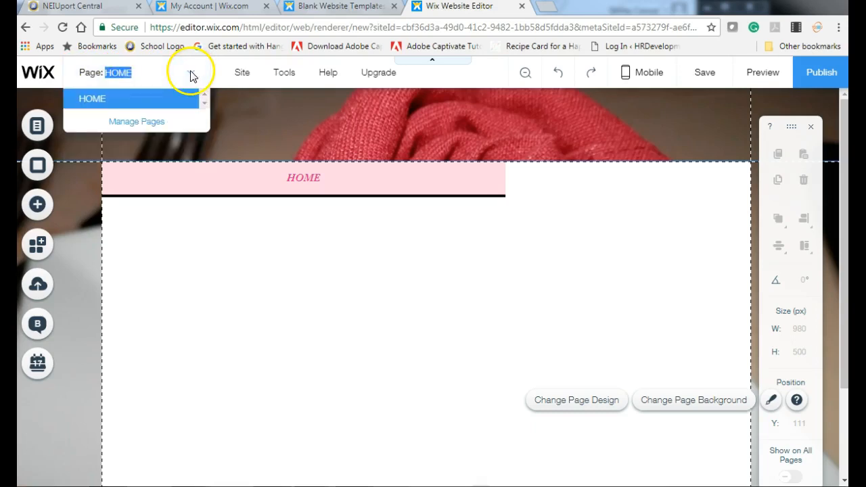
{"action": "left_click", "coordinate": [150, 122]}
{"action": "left_click", "coordinate": [249, 443]}
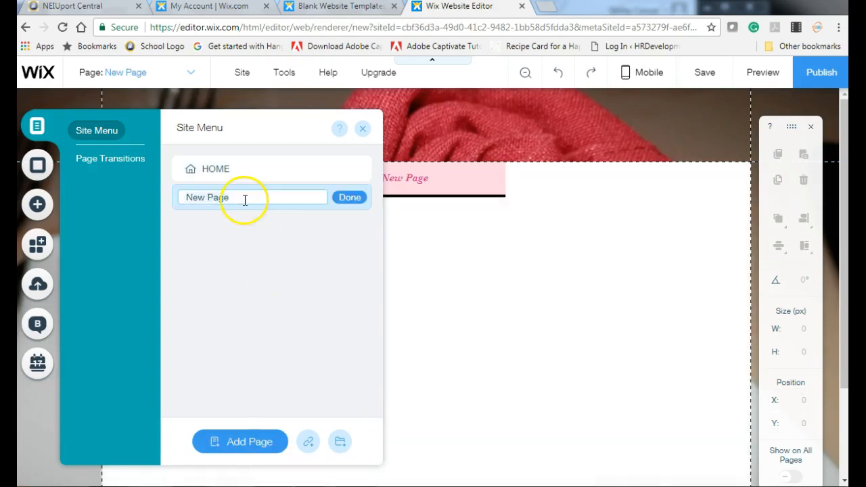
{"action": "mouse_move", "coordinate": [239, 197]}
{"action": "left_mouse_down"}
{"action": "mouse_move", "coordinate": [189, 197]}
{"action": "mouse_move", "coordinate": [234, 202]}
{"action": "left_mouse_up"}
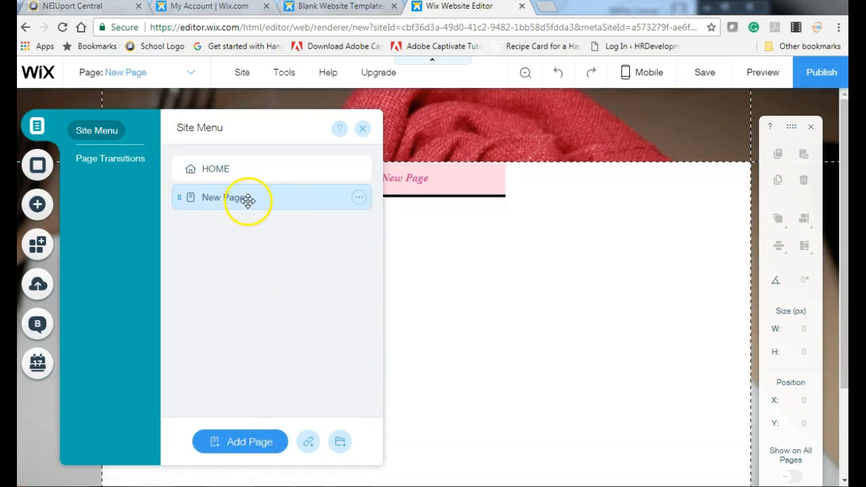
{"action": "left_click", "coordinate": [359, 198]}
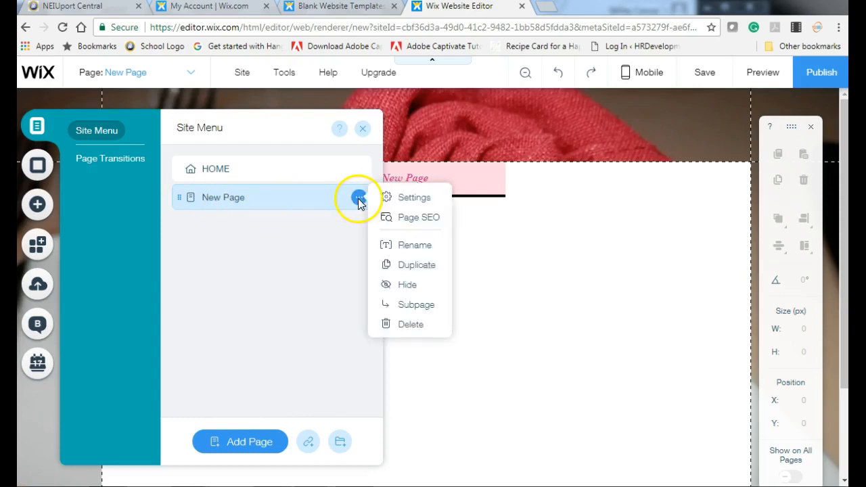
{"action": "left_click", "coordinate": [410, 246]}
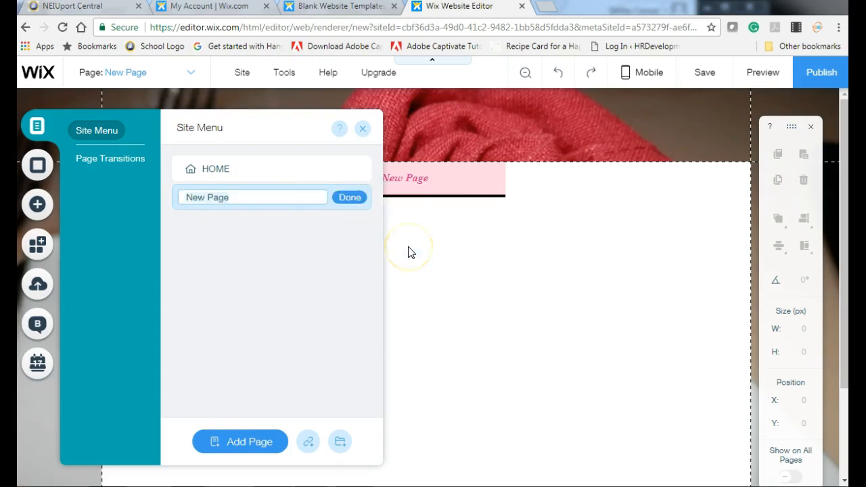
{"action": "type", "text": "Navigation"}
{"action": "left_click", "coordinate": [349, 197]}
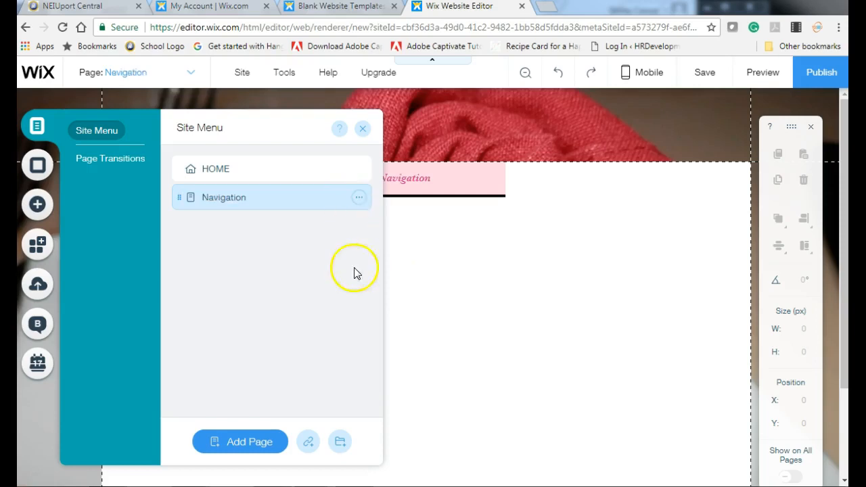
Add another page to the site menu and name it New Employee Orientation
{"action": "left_click", "coordinate": [257, 440]}
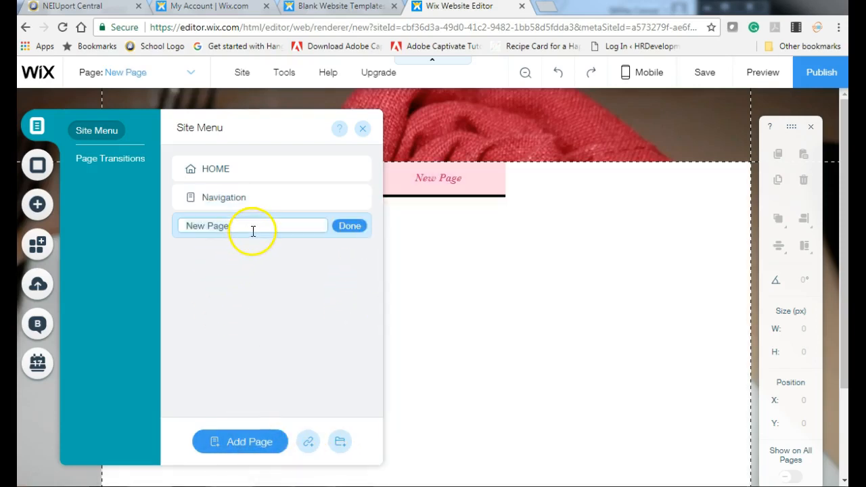
{"action": "type", "text": "N"}
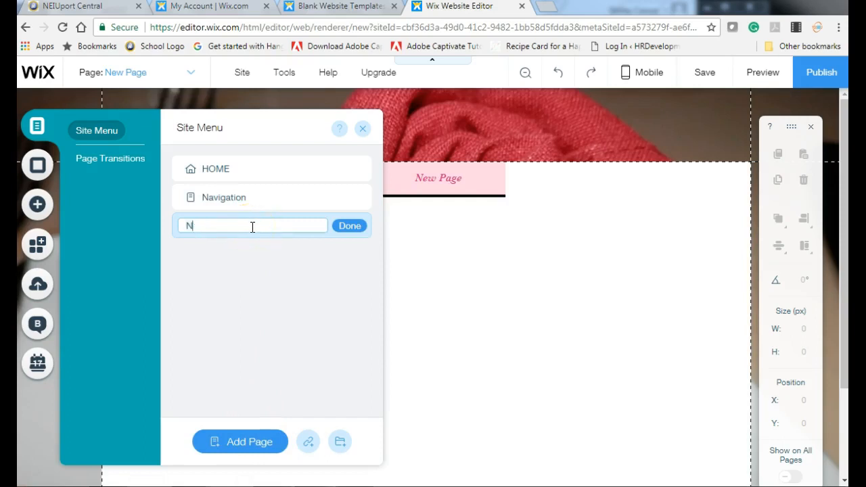
{"action": "type", "text": "ew Employee Orientation"}
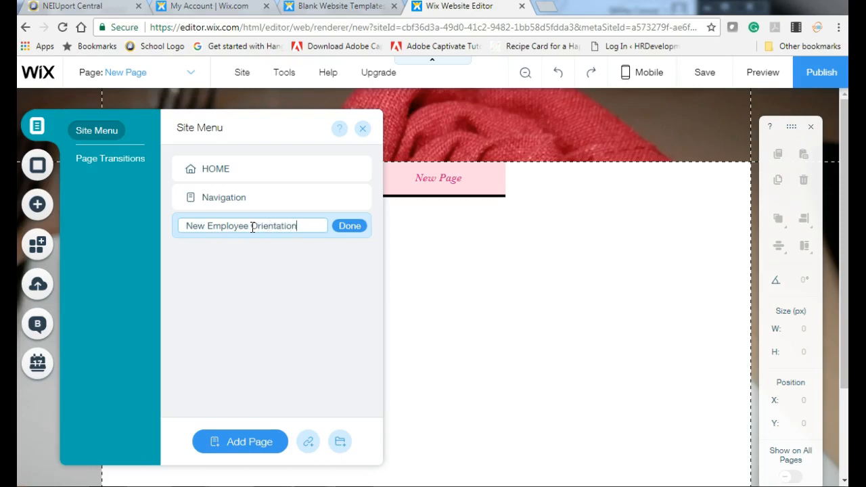
{"action": "left_click", "coordinate": [352, 228]}
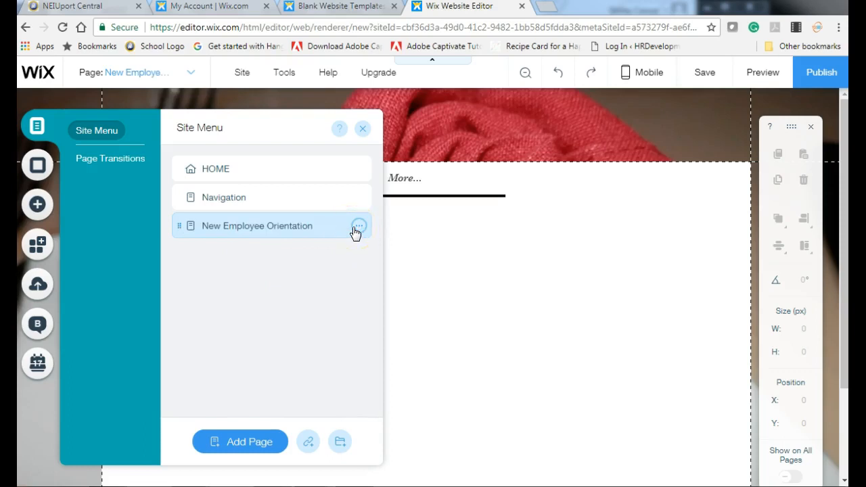
Add a page named Teamwork below New Employee Orientation in the site menu
{"action": "left_click", "coordinate": [250, 443]}
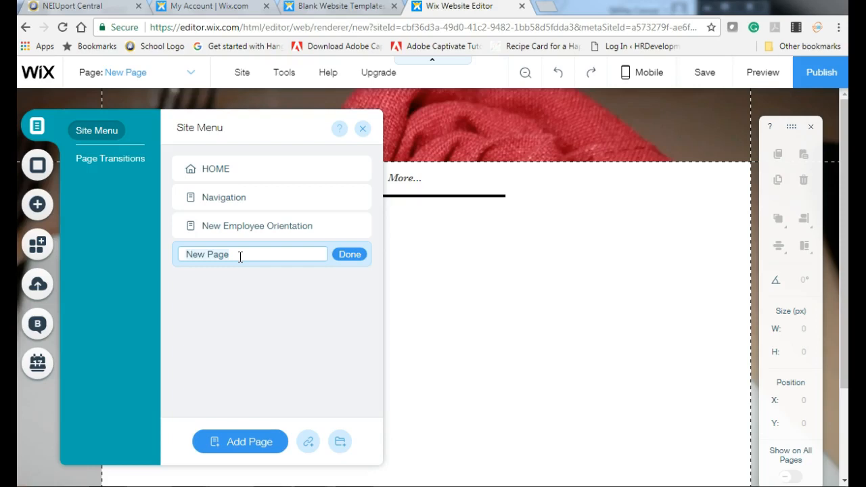
{"action": "type", "text": "Teamwork"}
{"action": "left_click", "coordinate": [348, 257]}
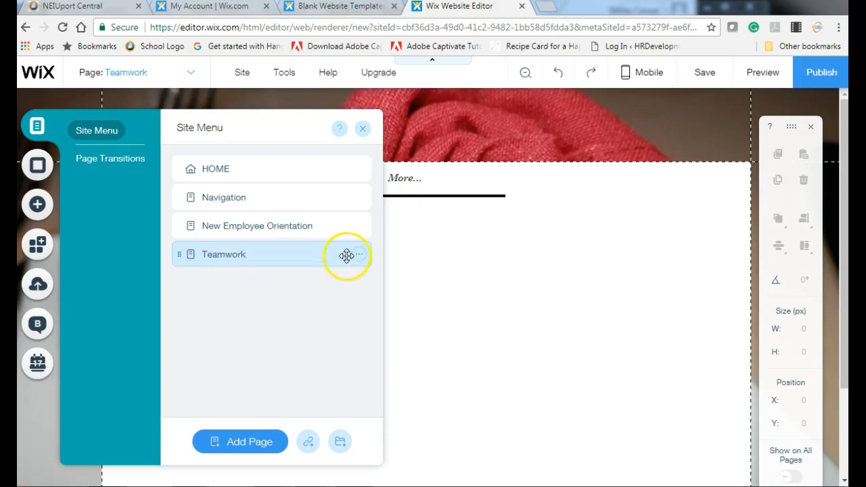
Add a page below Teamwork in the site menu and rename it Setting a Table
{"action": "left_click", "coordinate": [263, 446]}
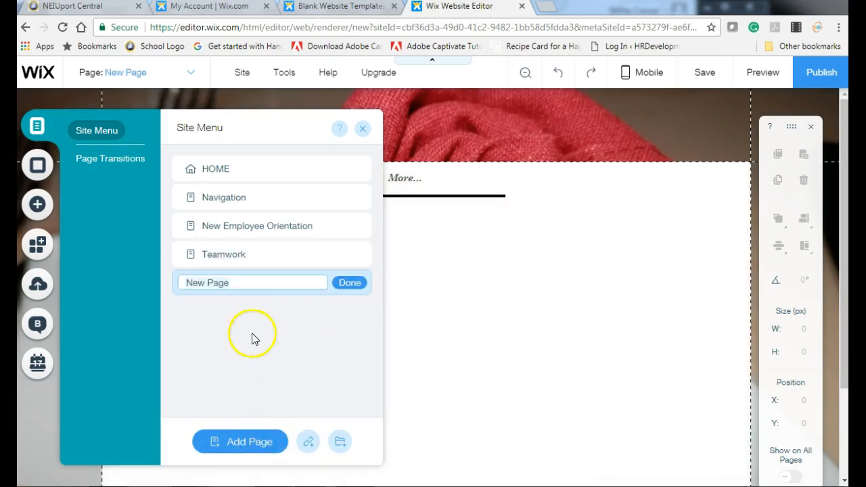
{"action": "key", "text": "Return"}
{"action": "left_click", "coordinate": [257, 284]}
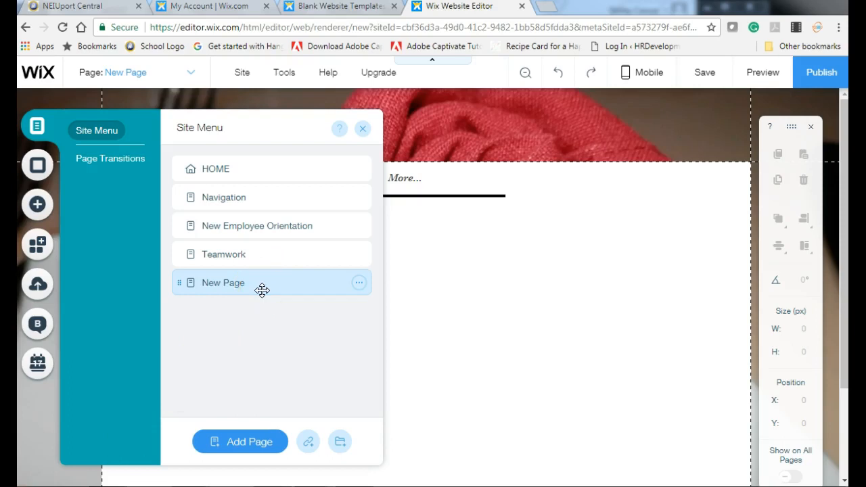
{"action": "left_click", "coordinate": [359, 285]}
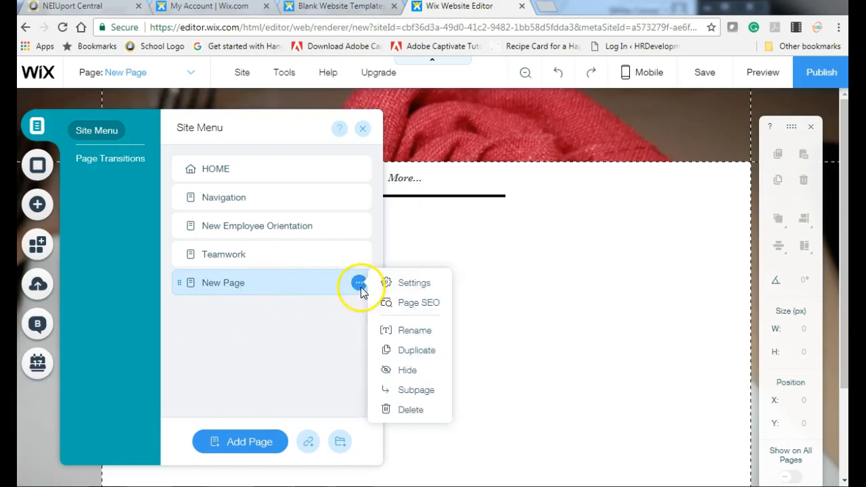
{"action": "left_click", "coordinate": [419, 330]}
{"action": "type", "text": "How"}
{"action": "key", "text": "BackSpace"}
{"action": "key", "text": "BackSpace"}
{"action": "key", "text": "BackSpace"}
{"action": "type", "text": "Se"}
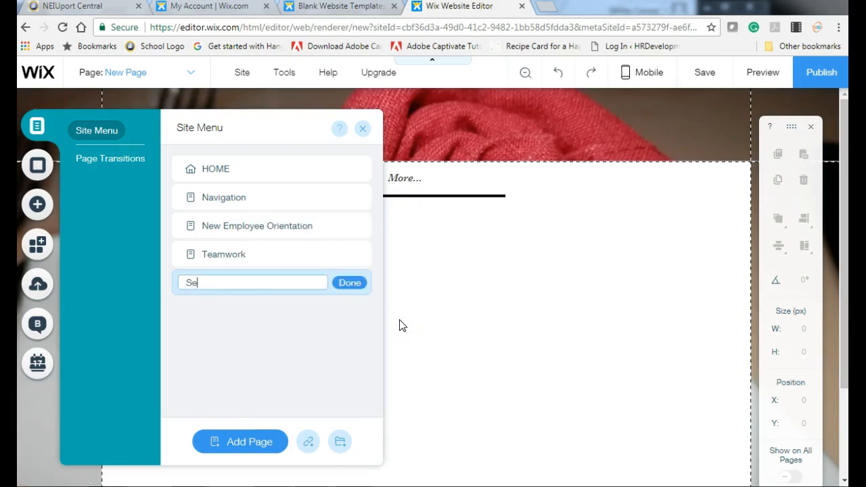
{"action": "type", "text": "tting a Table"}
{"action": "left_click", "coordinate": [353, 290]}
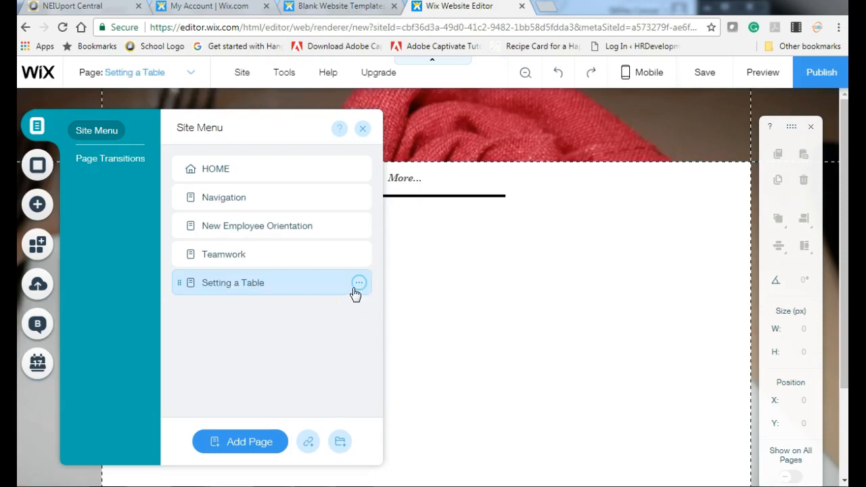
Add a page named Napkin Rosebud below Setting a Table in the site menu
{"action": "left_click", "coordinate": [255, 442]}
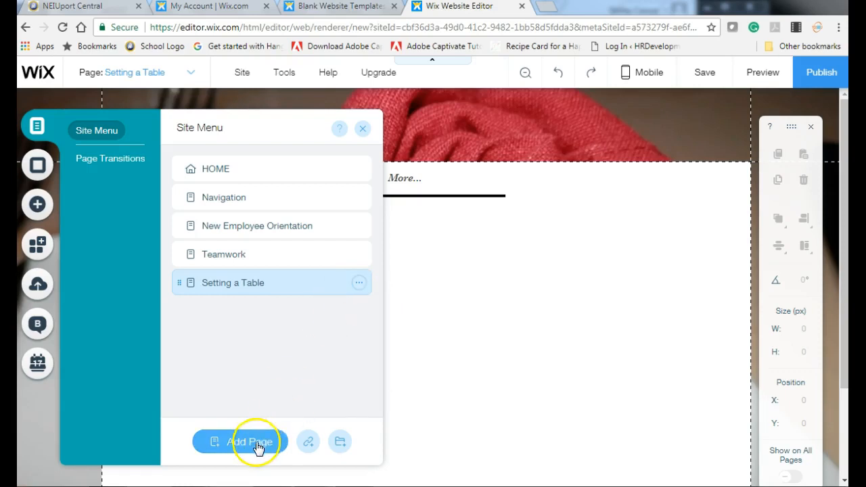
{"action": "left_click", "coordinate": [256, 321]}
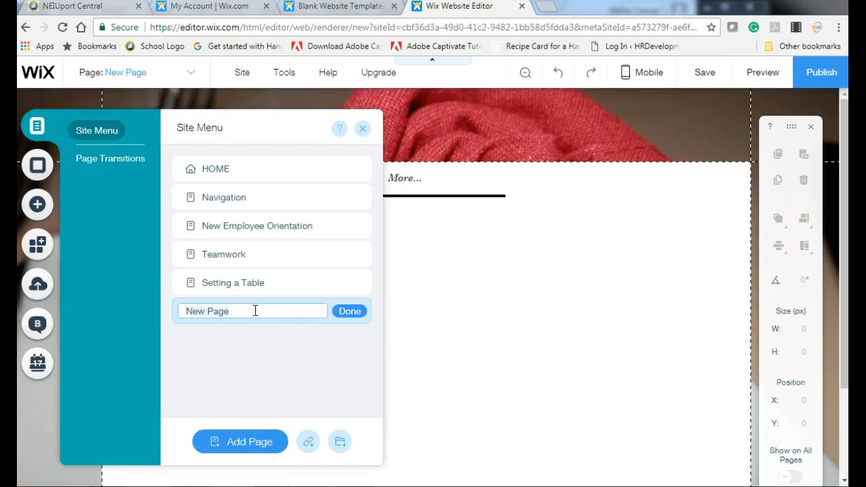
{"action": "type", "text": "Ho"}
{"action": "key", "text": "BackSpace"}
{"action": "key", "text": "BackSpace"}
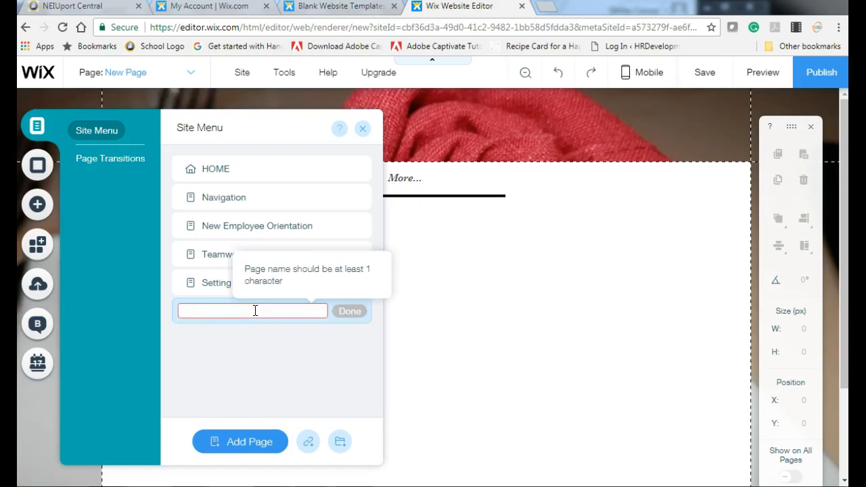
{"action": "type", "text": "Napkin"}
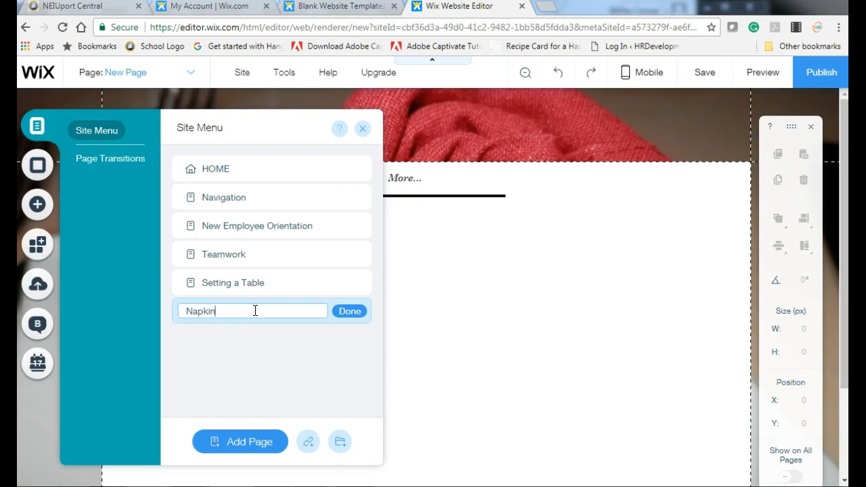
{"action": "type", "text": " Rosebud"}
{"action": "left_click", "coordinate": [343, 316]}
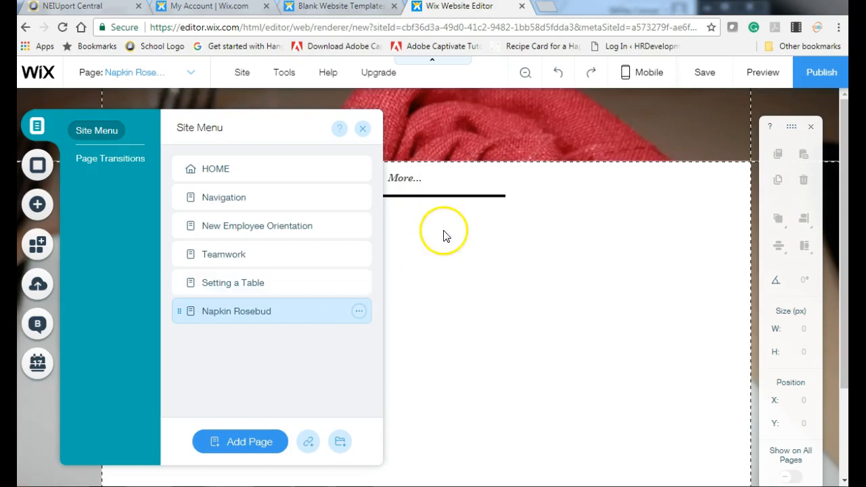
Switch to Word and view the open Spring 2018 HRD 404-1 document
{"action": "left_click", "coordinate": [313, 486]}
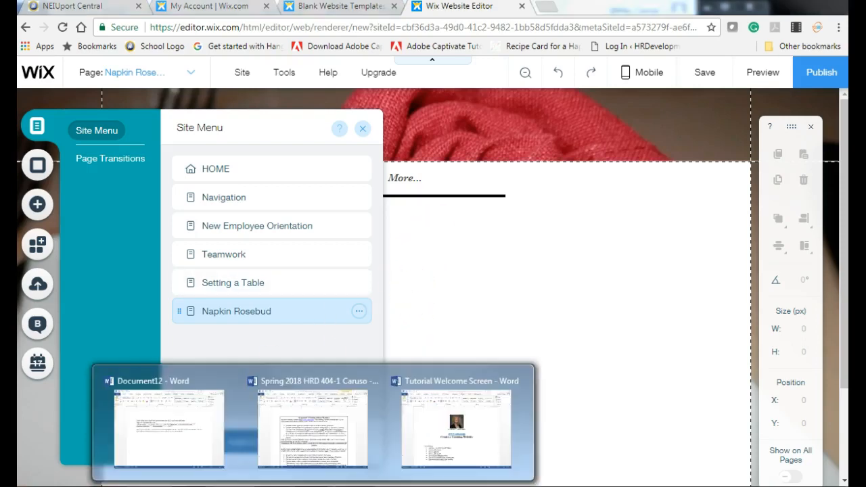
{"action": "left_click", "coordinate": [299, 433]}
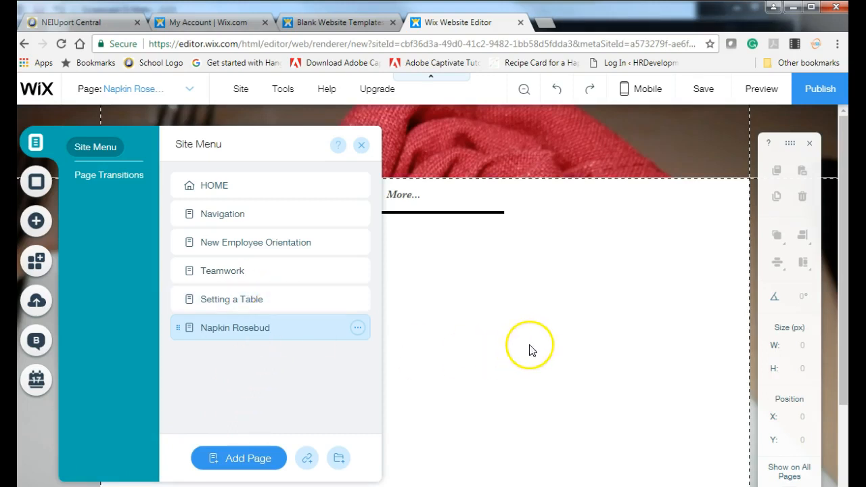
Close the site menu and widen the horizontal menu to the full page width of 980 px
{"action": "left_click", "coordinate": [541, 368]}
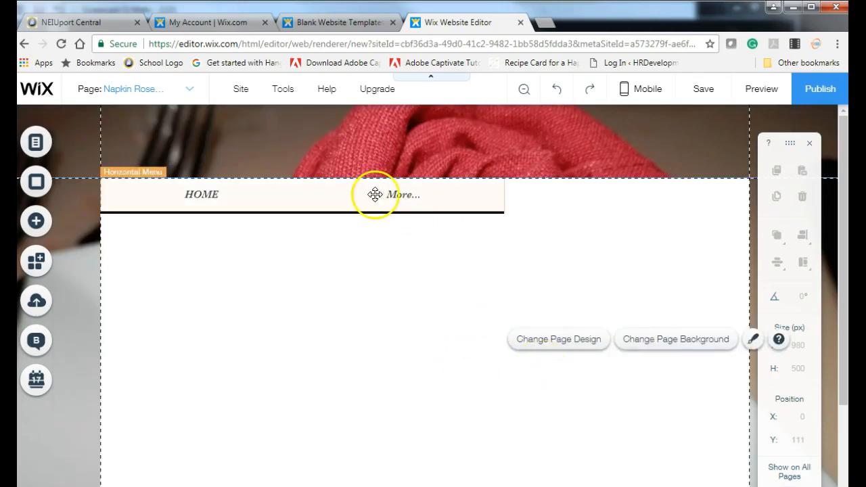
{"action": "left_click", "coordinate": [499, 197]}
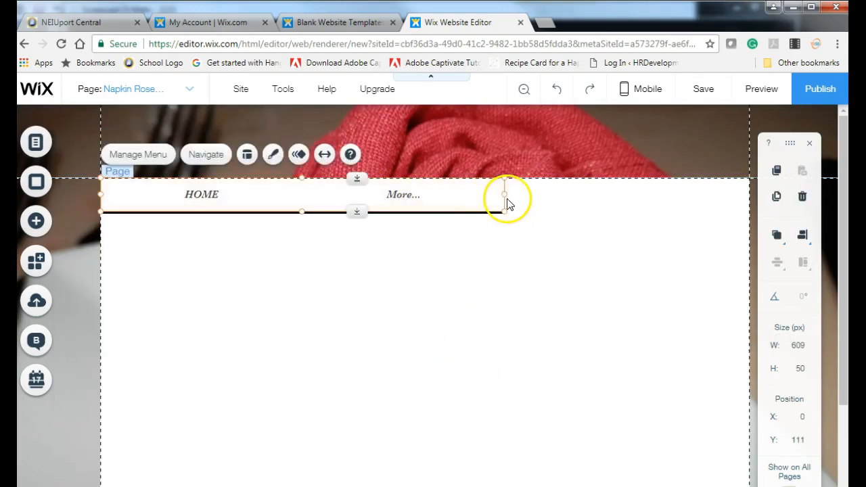
{"action": "left_click_drag", "start_coordinate": [504, 194], "coordinate": [754, 197]}
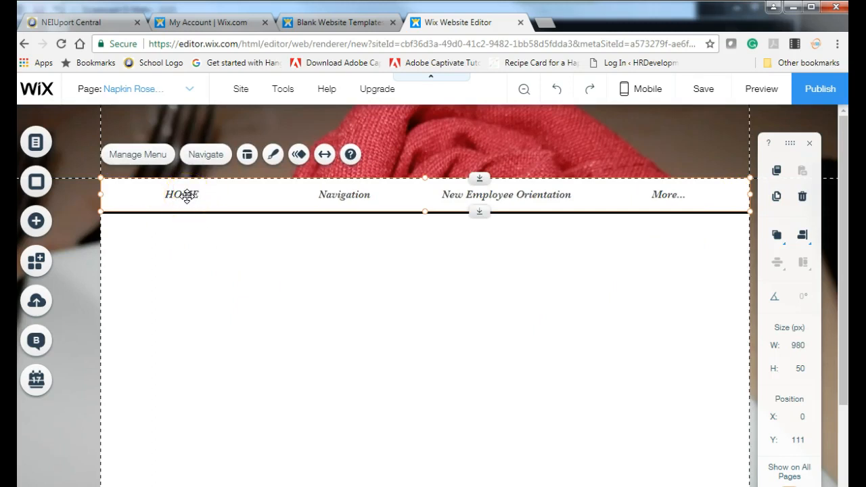
{"action": "left_click", "coordinate": [236, 195]}
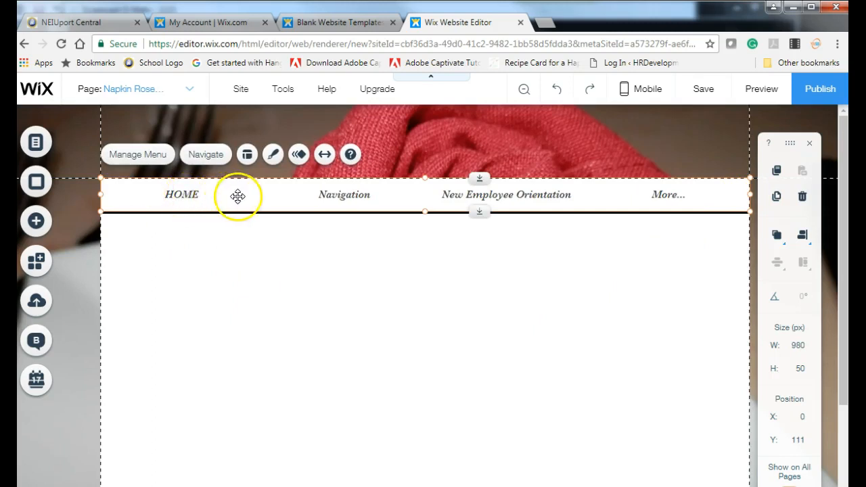
{"action": "right_click", "coordinate": [186, 200]}
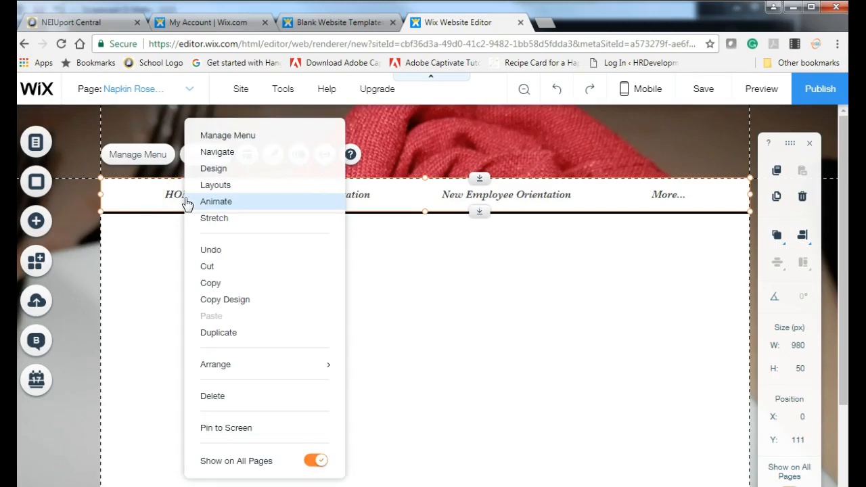
{"action": "left_click", "coordinate": [139, 265]}
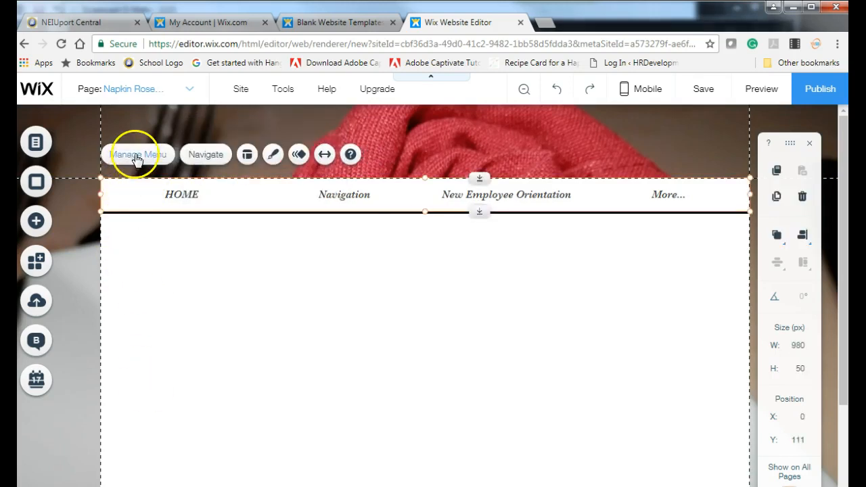
Rename the New Employee Orientation page to Orientation in the site menu and close the site menu
{"action": "left_click", "coordinate": [131, 155]}
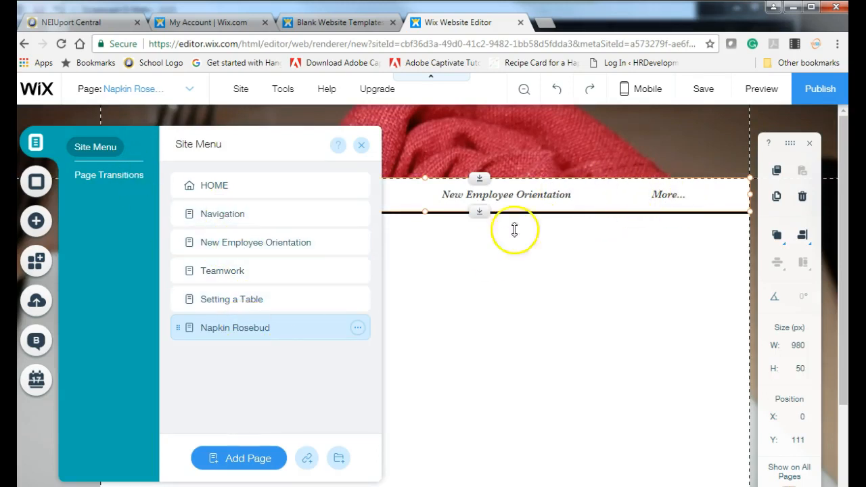
{"action": "left_click", "coordinate": [357, 243]}
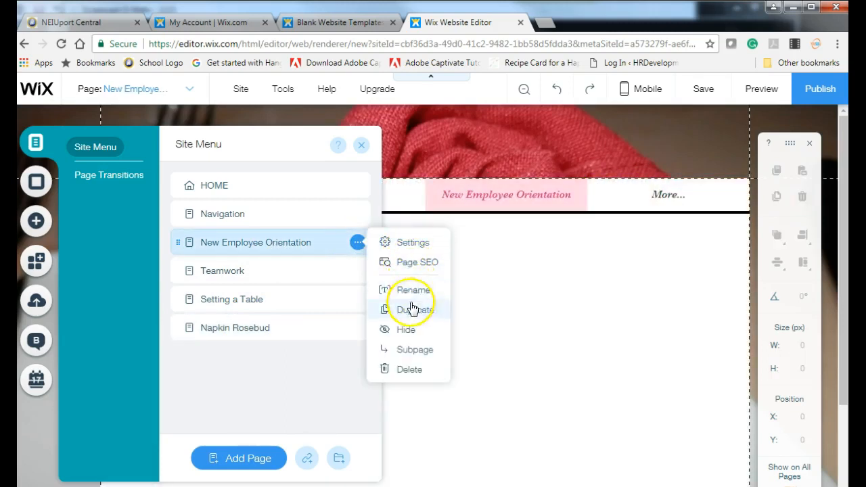
{"action": "left_click", "coordinate": [409, 290]}
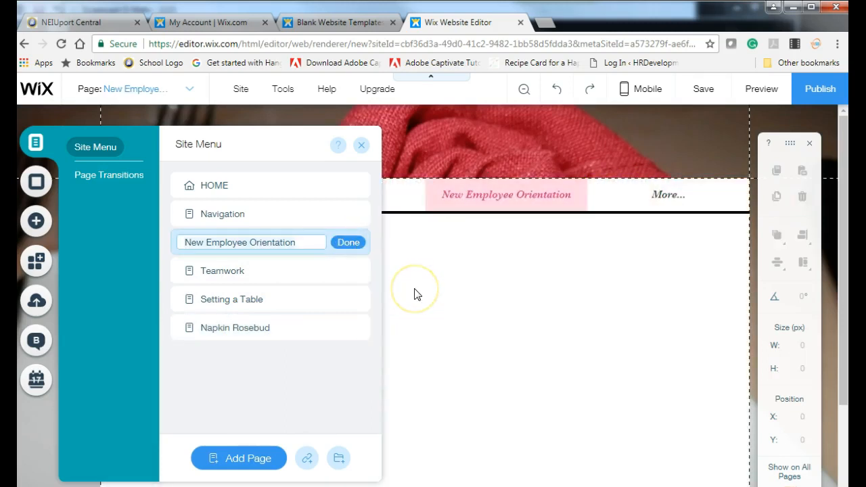
{"action": "type", "text": "O"}
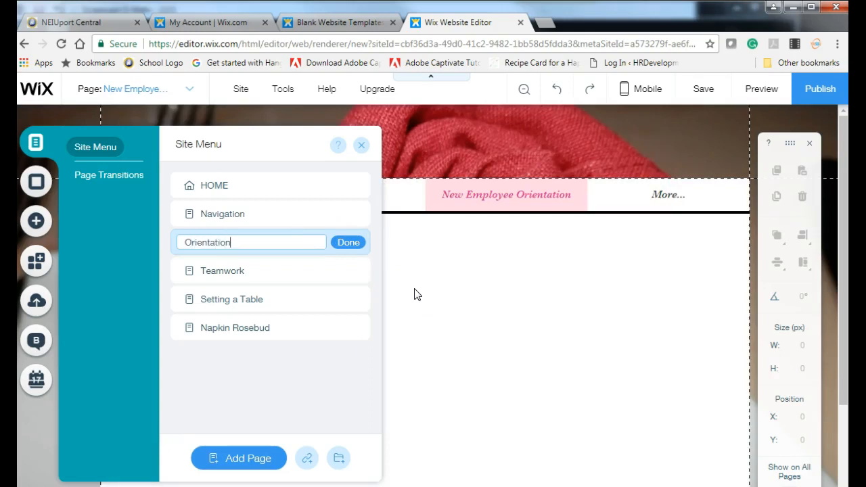
{"action": "type", "text": "rientation"}
{"action": "left_click", "coordinate": [350, 245]}
{"action": "left_click", "coordinate": [439, 350]}
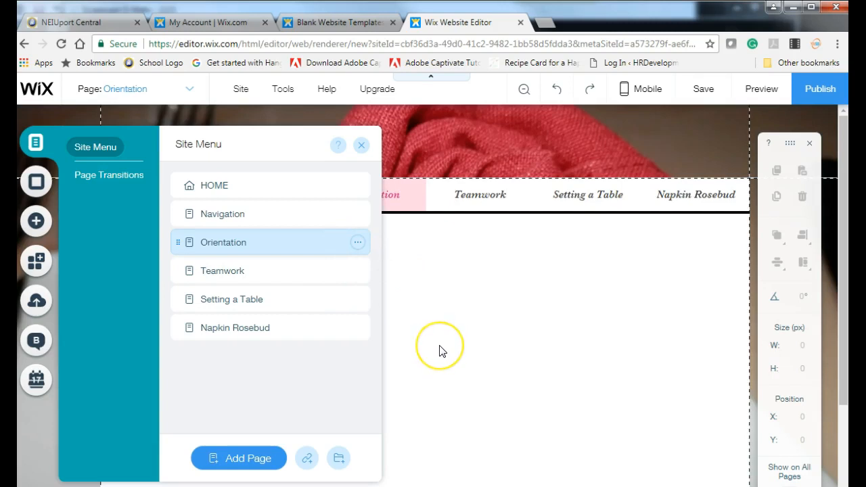
{"action": "left_click", "coordinate": [372, 472]}
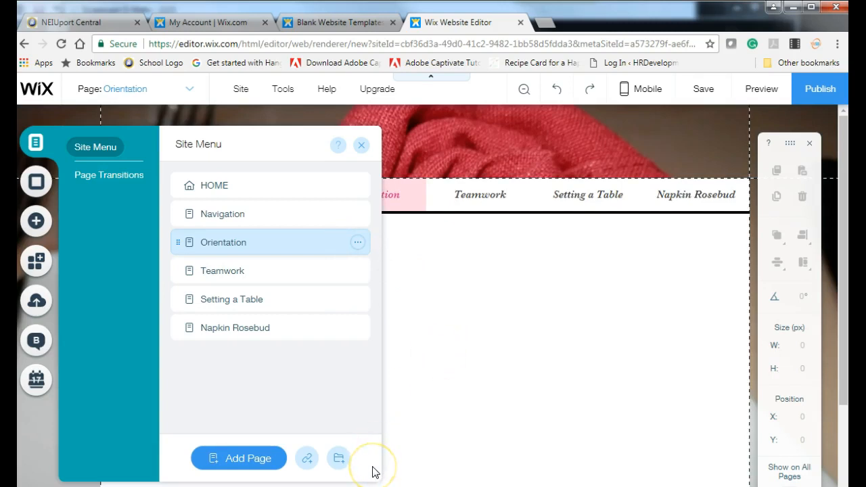
{"action": "left_click", "coordinate": [513, 403]}
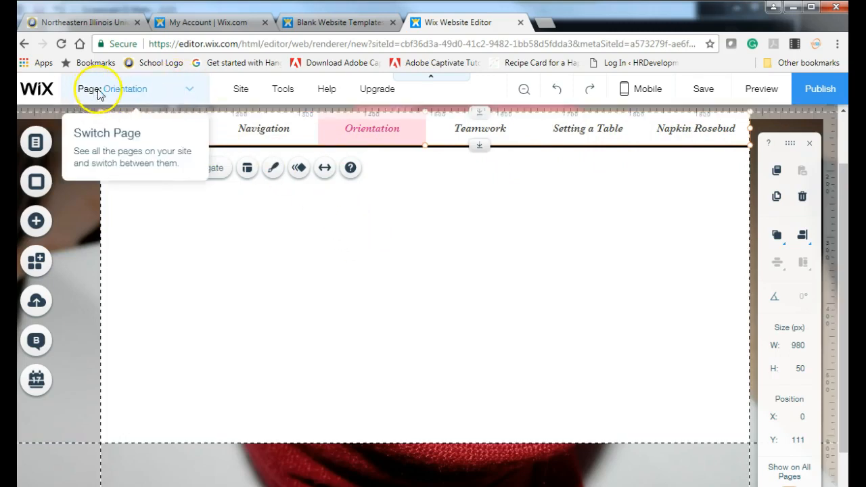
Switch to the HOME page and add a Heading 3 text just below the navigation menu at about X 16, Y 191
{"action": "left_click", "coordinate": [192, 94]}
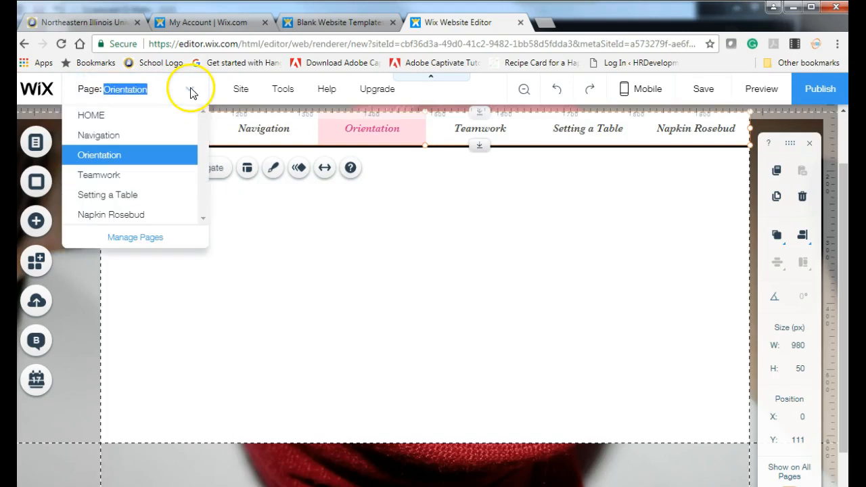
{"action": "left_click", "coordinate": [91, 112]}
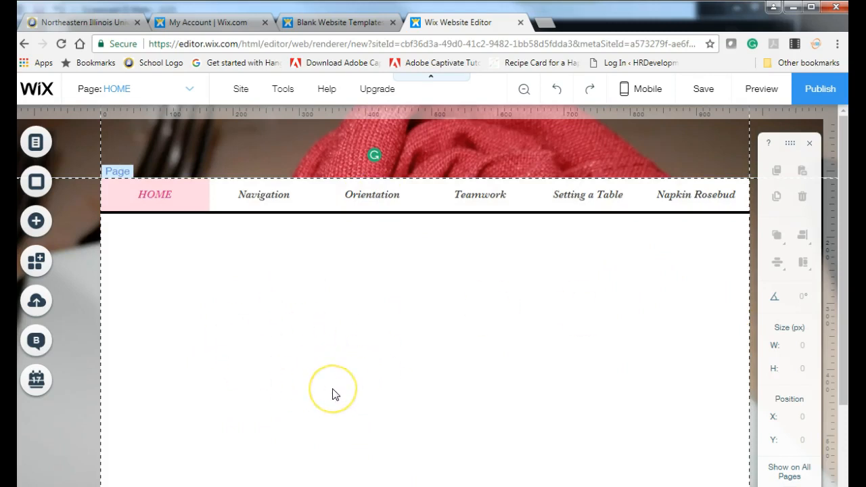
{"action": "left_click", "coordinate": [37, 221]}
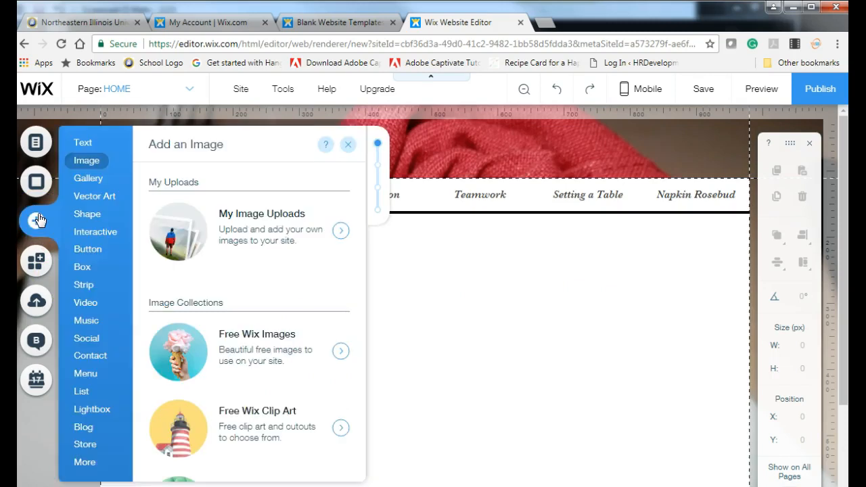
{"action": "left_click", "coordinate": [85, 144]}
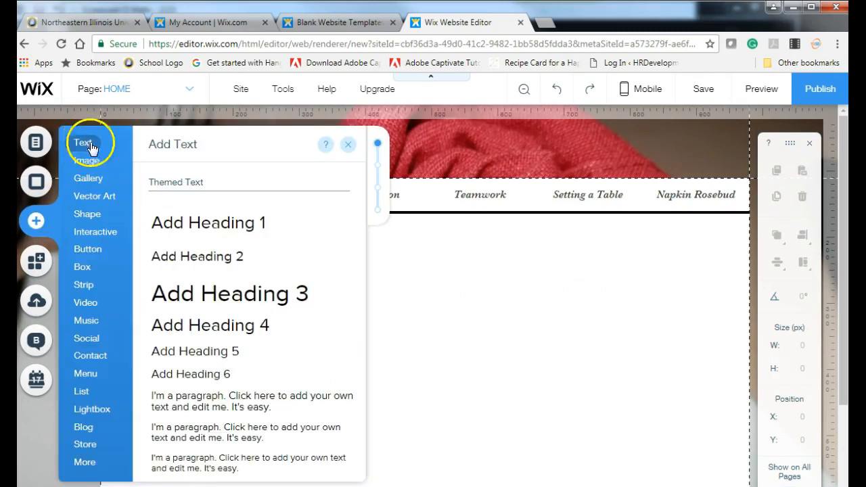
{"action": "left_click", "coordinate": [216, 291]}
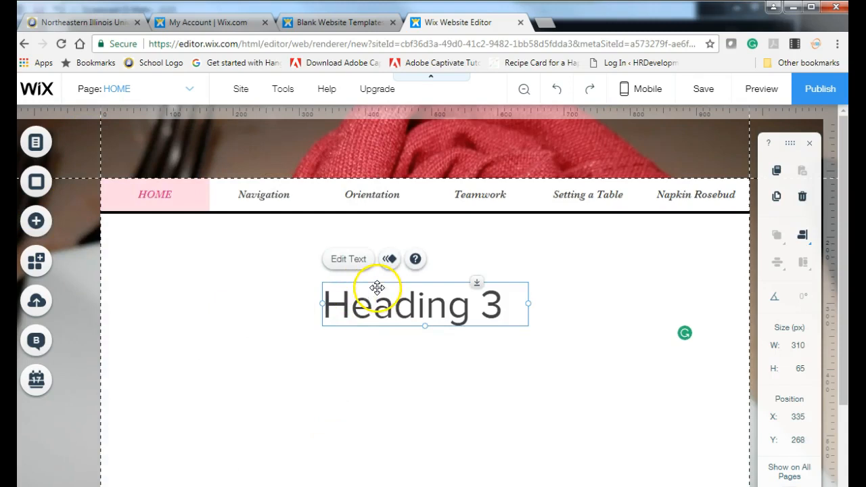
{"action": "left_click_drag", "start_coordinate": [378, 284], "coordinate": [167, 233]}
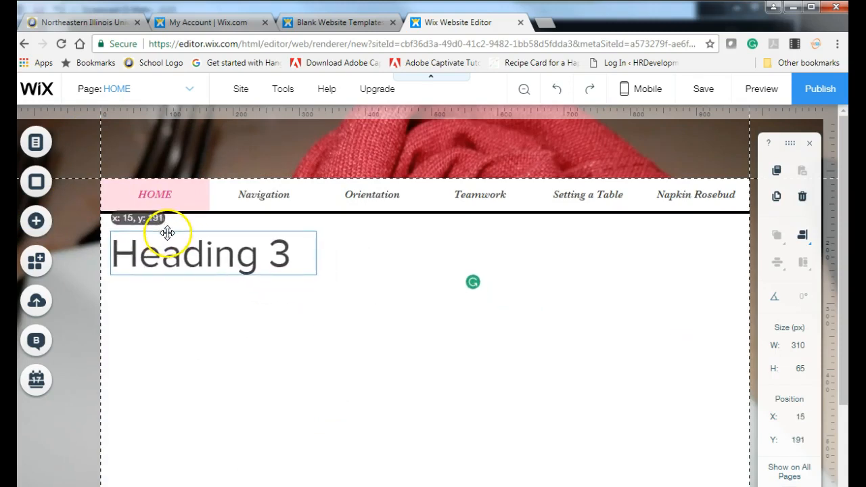
Replace the heading's placeholder text with "Rosie's Restaurant" and close the text settings
{"action": "double_click", "coordinate": [150, 259]}
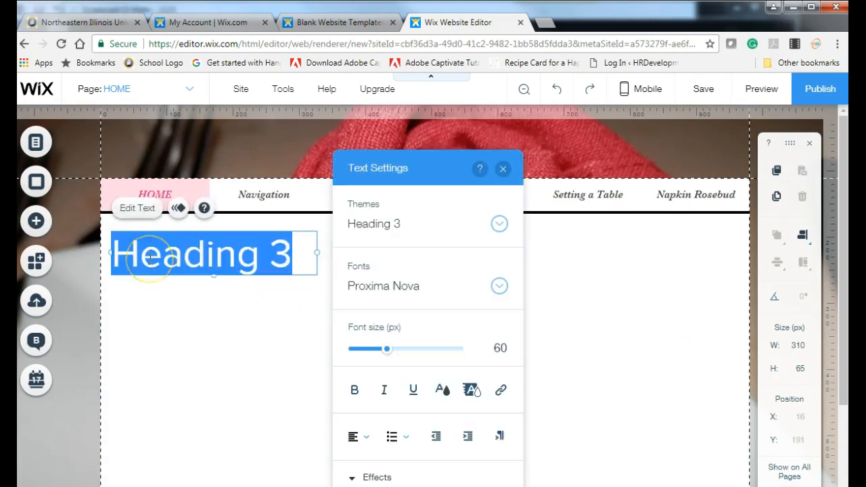
{"action": "type", "text": "Ro"}
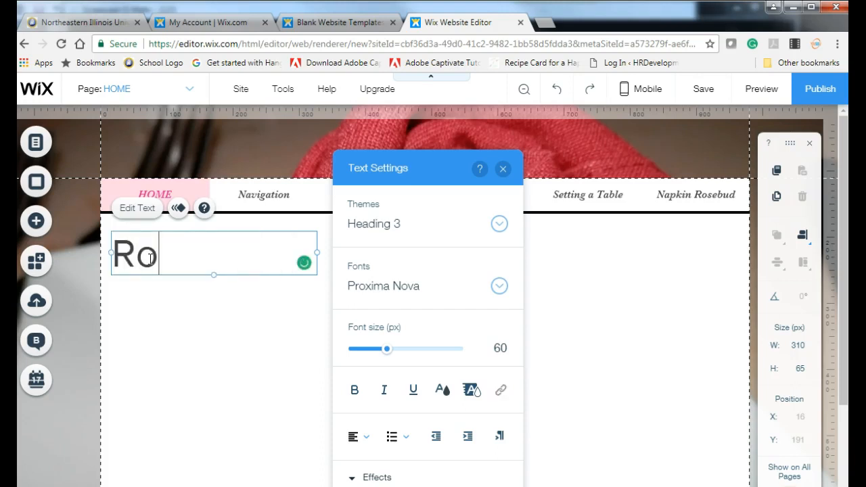
{"action": "type", "text": "sie's"}
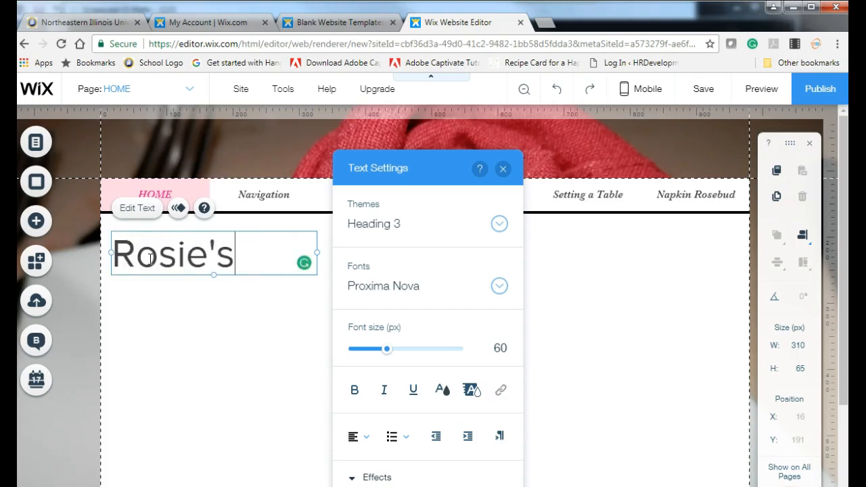
{"action": "type", "text": " Res"}
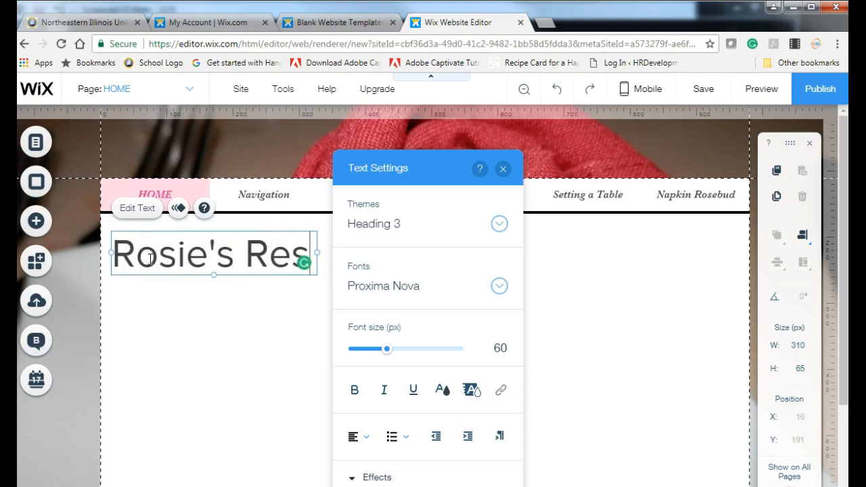
{"action": "type", "text": "taura"}
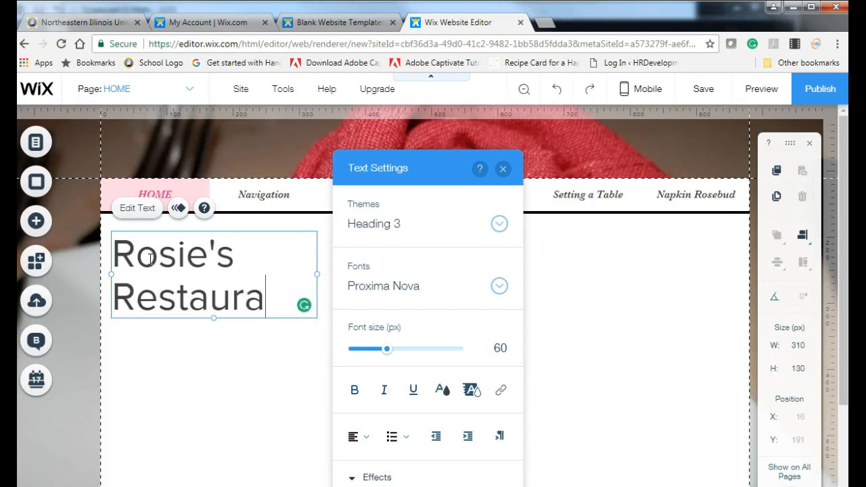
{"action": "type", "text": "nt"}
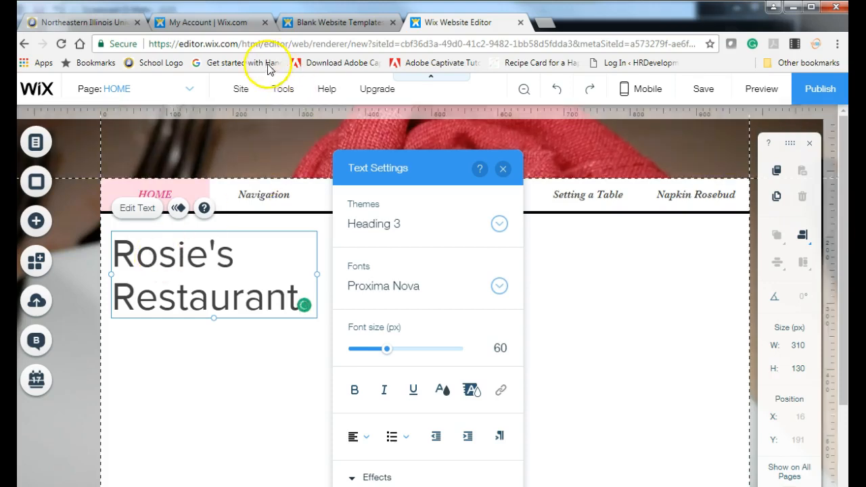
{"action": "left_click", "coordinate": [503, 169]}
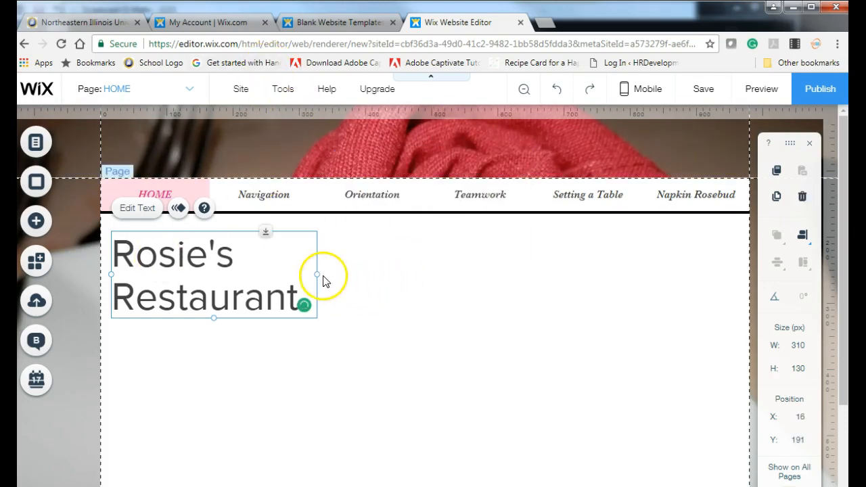
Widen the heading's text box to about 493 px so the title fits on one line
{"action": "left_click_drag", "start_coordinate": [317, 274], "coordinate": [318, 274]}
{"action": "left_click_drag", "start_coordinate": [392, 273], "coordinate": [435, 270]}
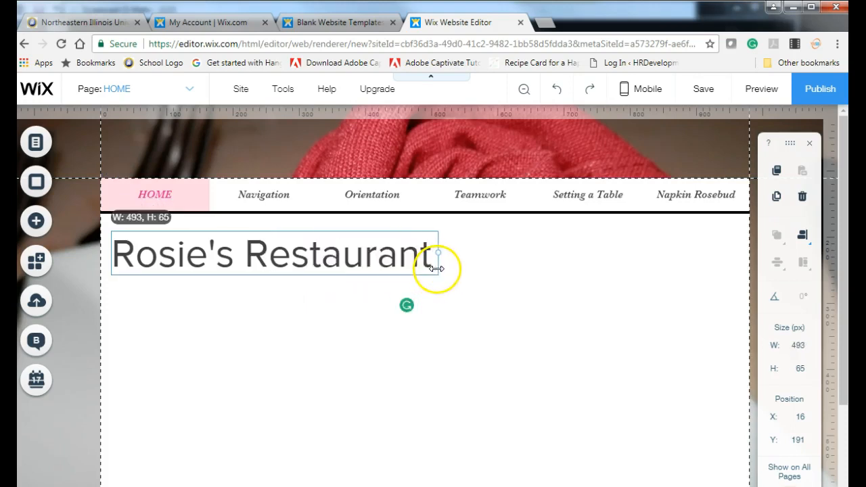
{"action": "left_click", "coordinate": [423, 291]}
{"action": "left_click", "coordinate": [268, 346]}
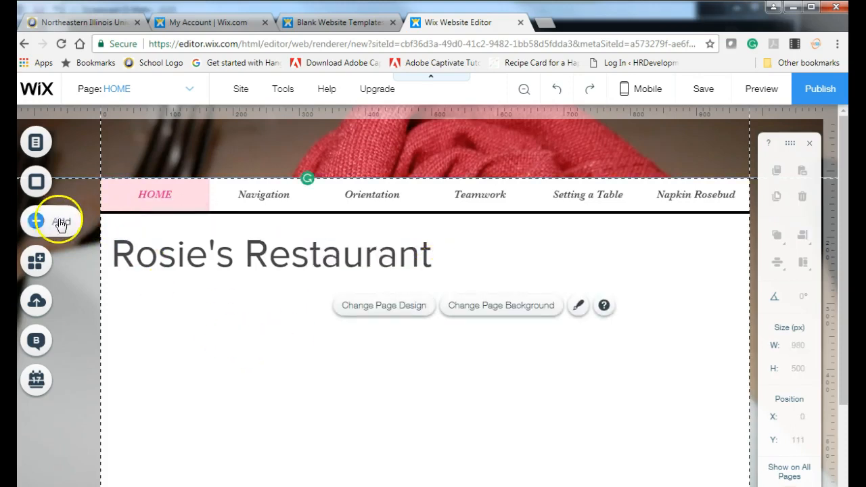
Add a Paragraph 1 text directly below the heading at about X 16, Y 270 and widen it to about 483 px
{"action": "left_click", "coordinate": [36, 222]}
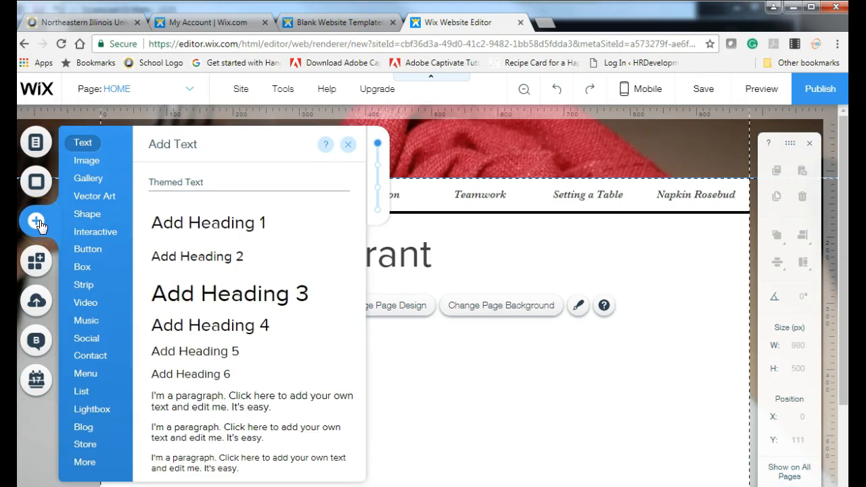
{"action": "left_click", "coordinate": [223, 407]}
{"action": "left_click_drag", "start_coordinate": [412, 315], "coordinate": [180, 293]}
{"action": "left_click_drag", "start_coordinate": [317, 295], "coordinate": [432, 295]}
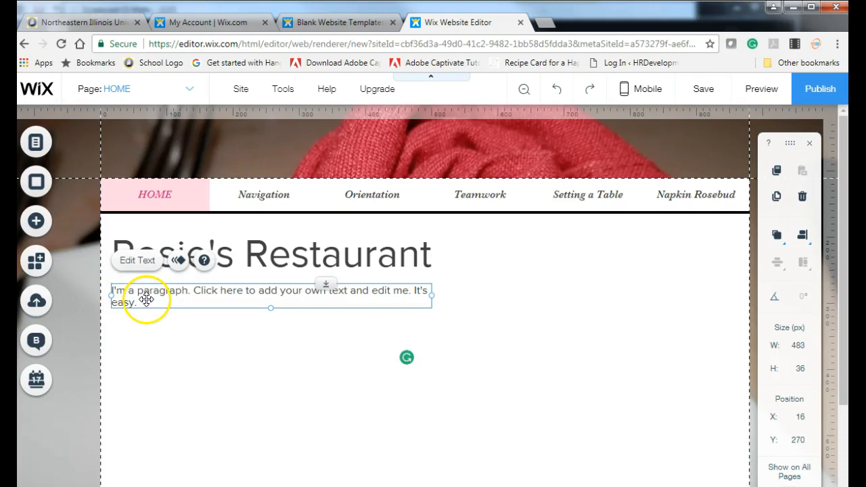
Replace the paragraph's placeholder text with "Welcome! In this training website you will learn" and start a new line
{"action": "double_click", "coordinate": [146, 299]}
{"action": "type", "text": "W"}
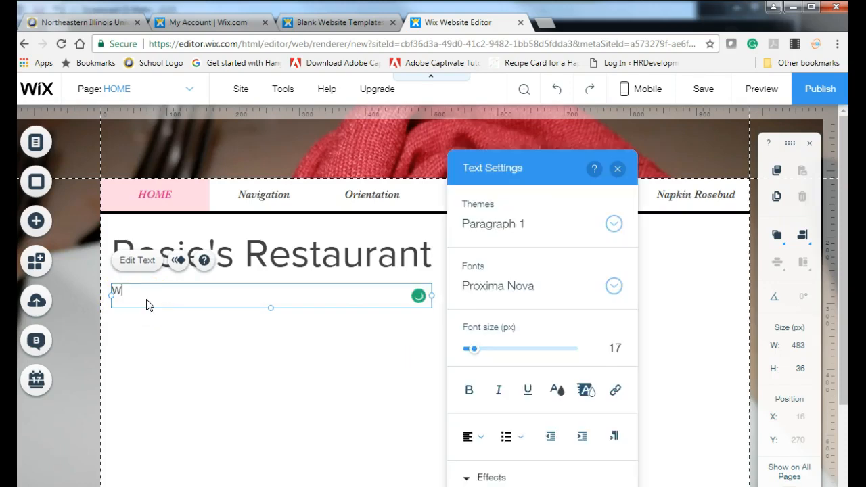
{"action": "type", "text": "elcome! In this"}
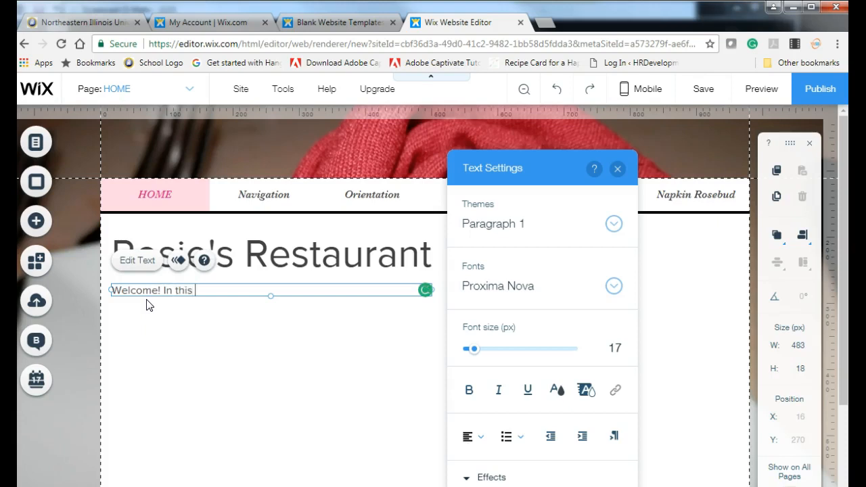
{"action": "type", "text": " training website you "}
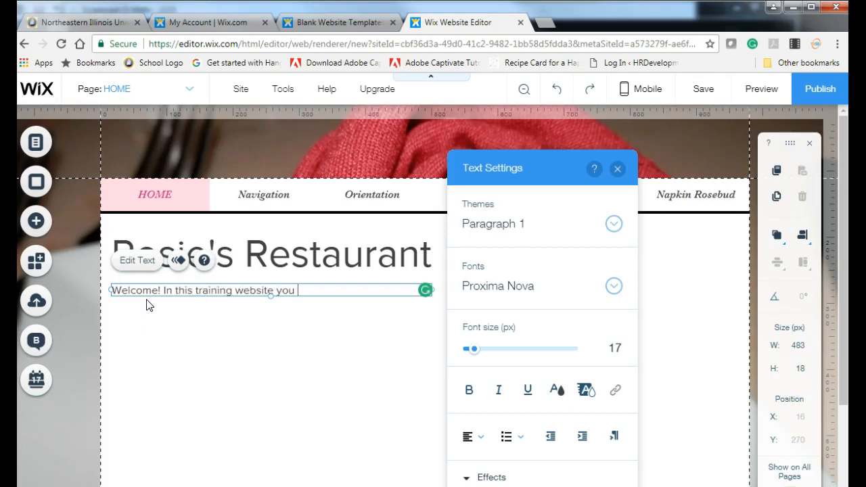
{"action": "type", "text": "will learn"}
{"action": "key", "text": "Return"}
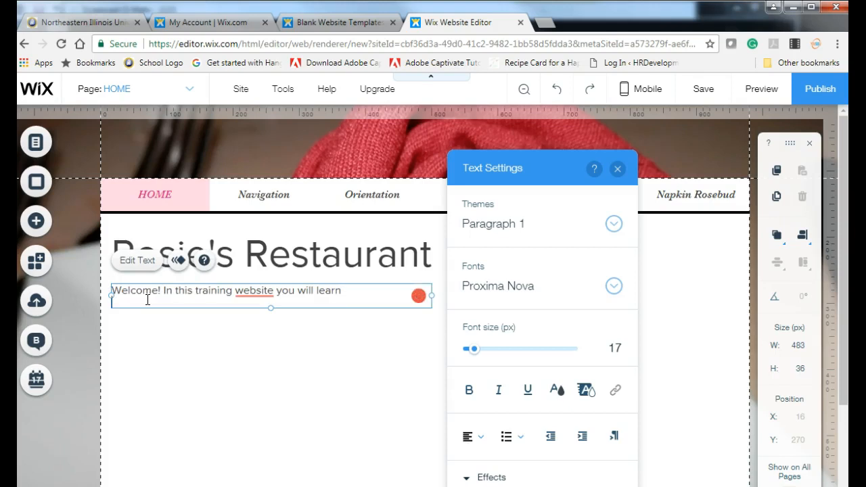
Add the lines "All about the history, mission statement and location of Rosie's", "The Essentials of Teamwork" and "How to" to the paragraph
{"action": "type", "text": "All about the history, mission statement and location of Rosie"}
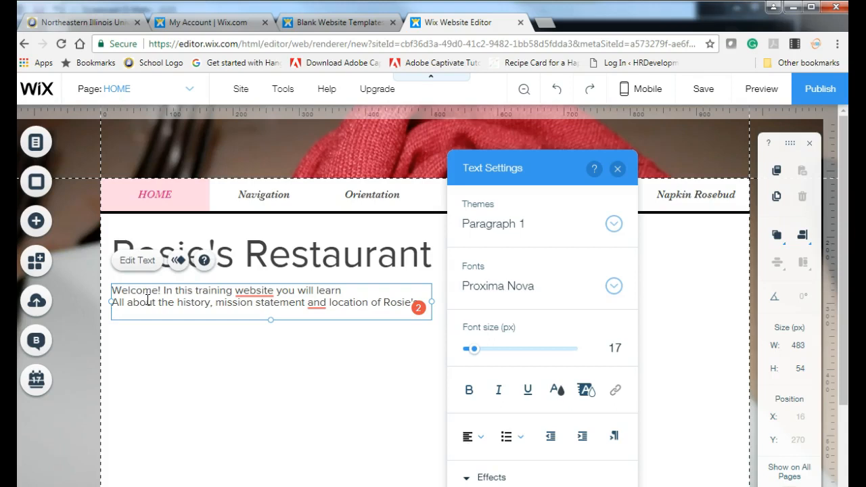
{"action": "type", "text": "he Essentia"}
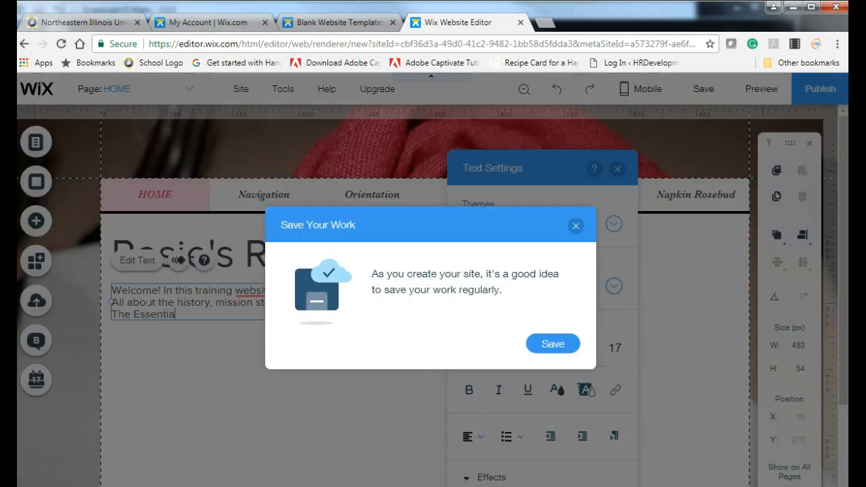
{"action": "type", "text": "ls of Teamwork"}
{"action": "key", "text": "Return"}
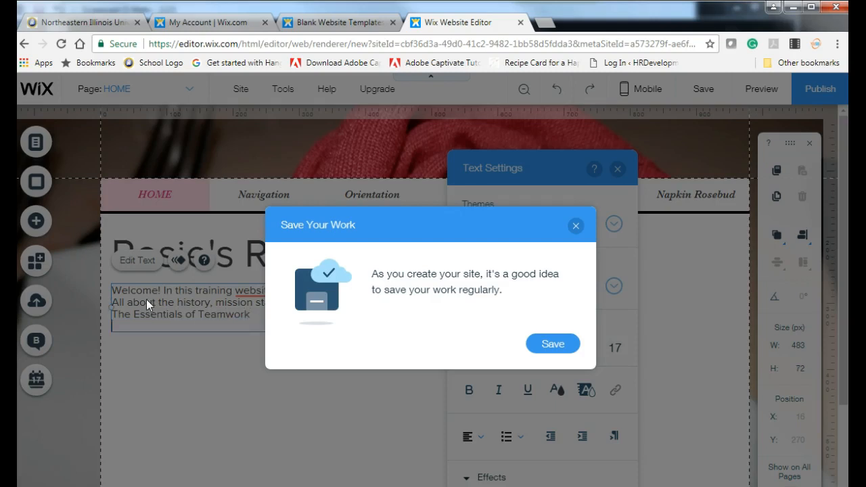
{"action": "type", "text": "How to"}
Start saving the site and try "Rosie's Restaurant" as its free Wix.com domain name
{"action": "left_click", "coordinate": [552, 343]}
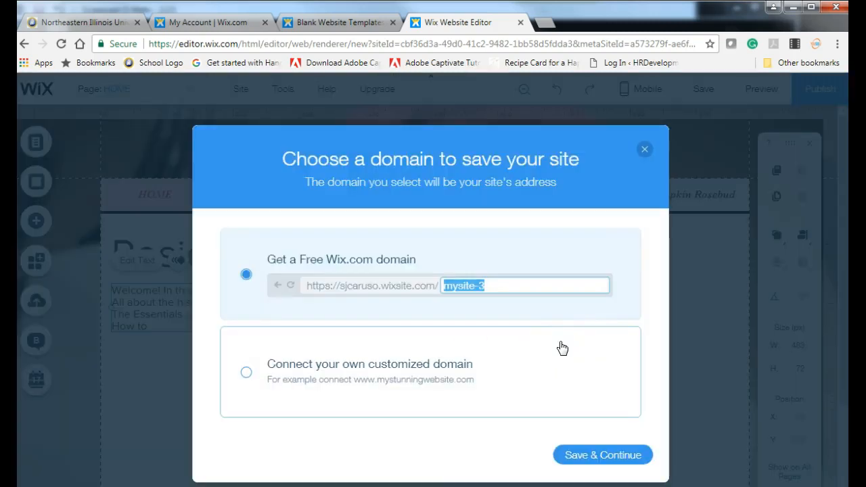
{"action": "left_click", "coordinate": [497, 291]}
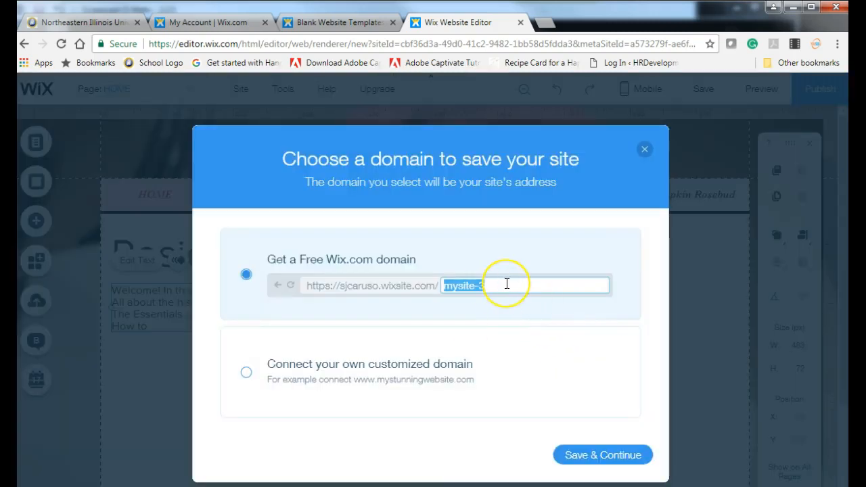
{"action": "type", "text": "Ros"}
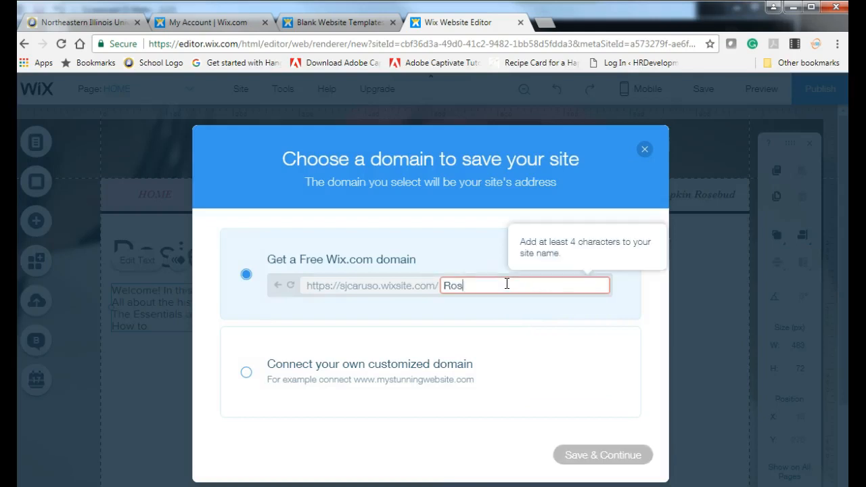
{"action": "type", "text": "ie's"}
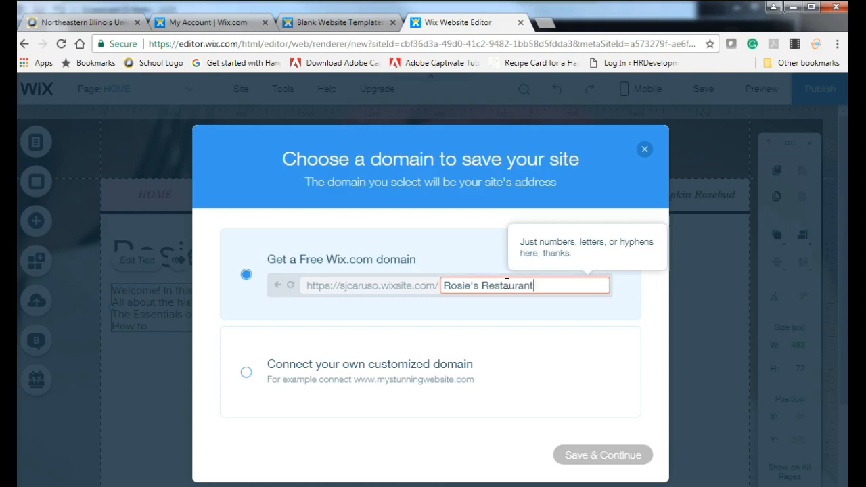
{"action": "type", "text": " Restaurant"}
{"action": "left_click", "coordinate": [607, 457]}
Correct the free domain name to "RosiesRestaurant", save the site under it and return to the page
{"action": "left_click", "coordinate": [541, 286]}
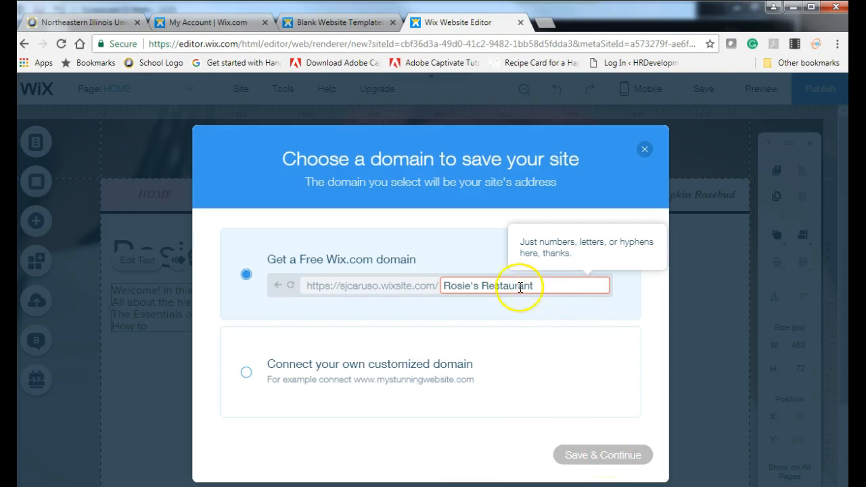
{"action": "left_click", "coordinate": [482, 287]}
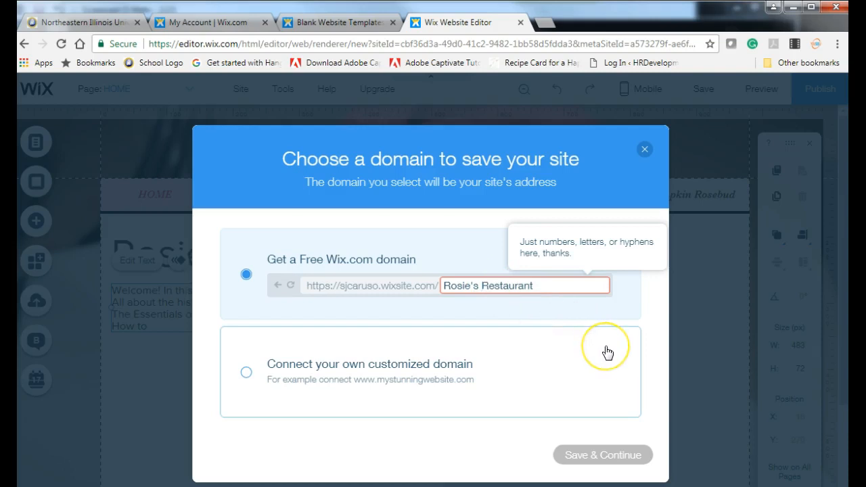
{"action": "key", "text": "BackSpace"}
{"action": "key", "text": "BackSpace"}
{"action": "key", "text": "BackSpace"}
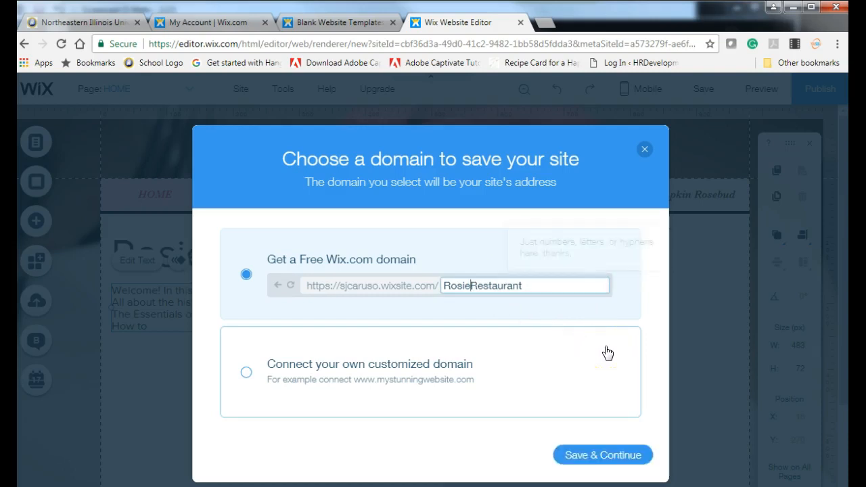
{"action": "type", "text": "s"}
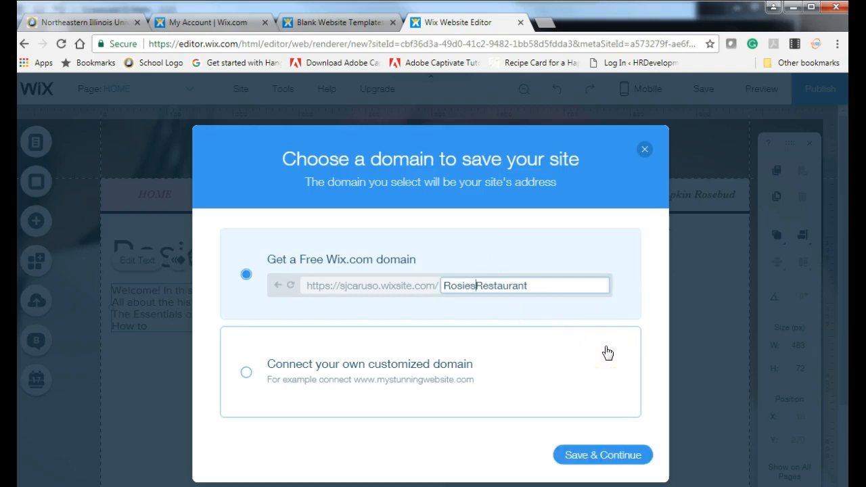
{"action": "left_click", "coordinate": [613, 457]}
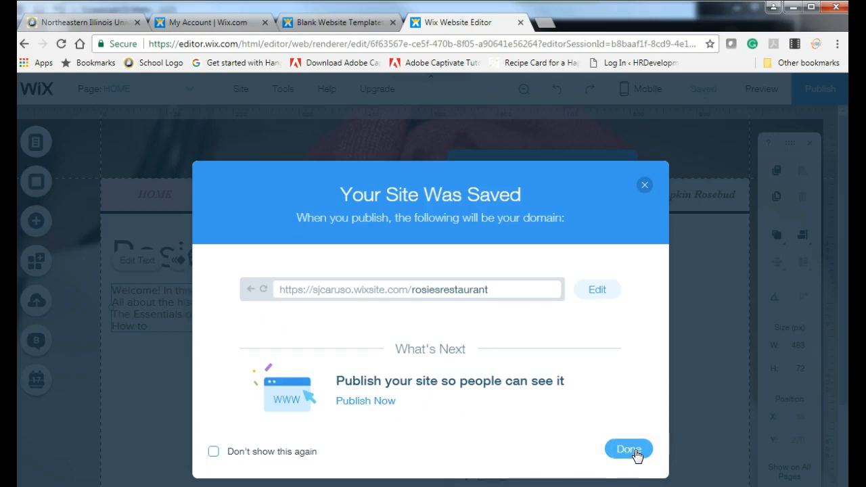
{"action": "left_click", "coordinate": [644, 184]}
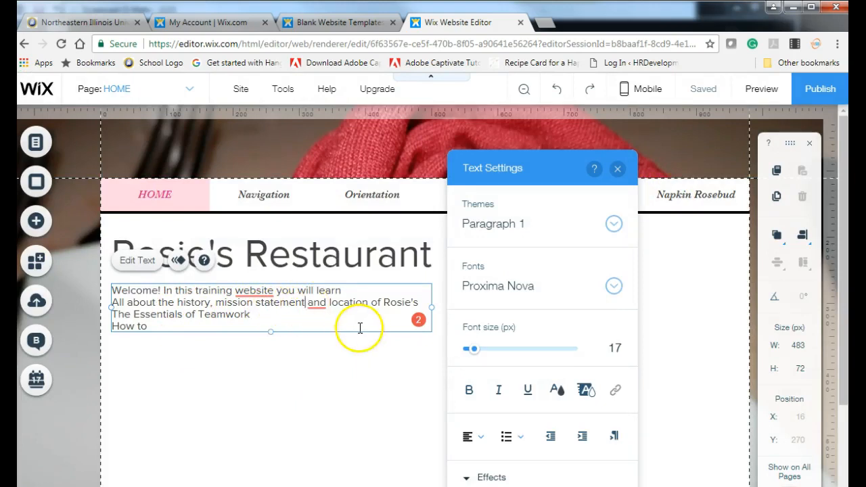
Add a comma after "mission statement" in the paragraph and complete its last line as "How to Properly Set a Table"
{"action": "type", "text": ","}
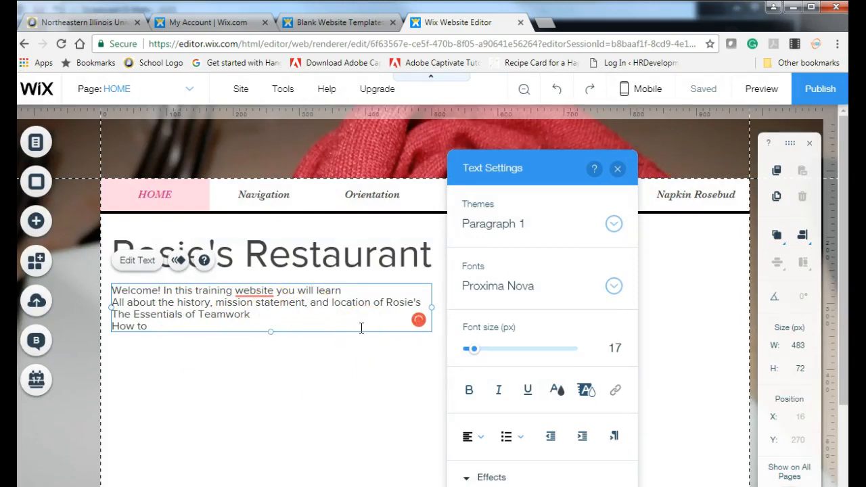
{"action": "left_click", "coordinate": [165, 326]}
{"action": "type", "text": "Properly Set a Ta"}
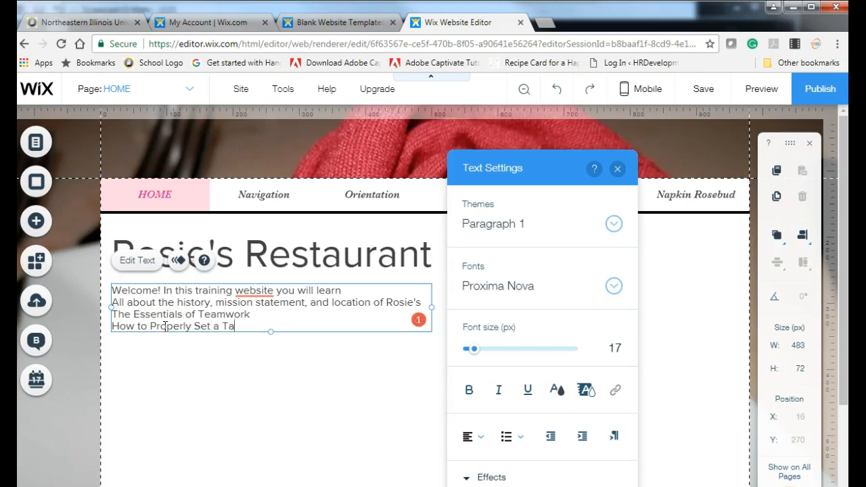
{"action": "type", "text": "ble"}
Add the line "How to Fold a Rosebud Napkin" at the end of the paragraph
{"action": "key", "text": "Return"}
{"action": "type", "text": "H"}
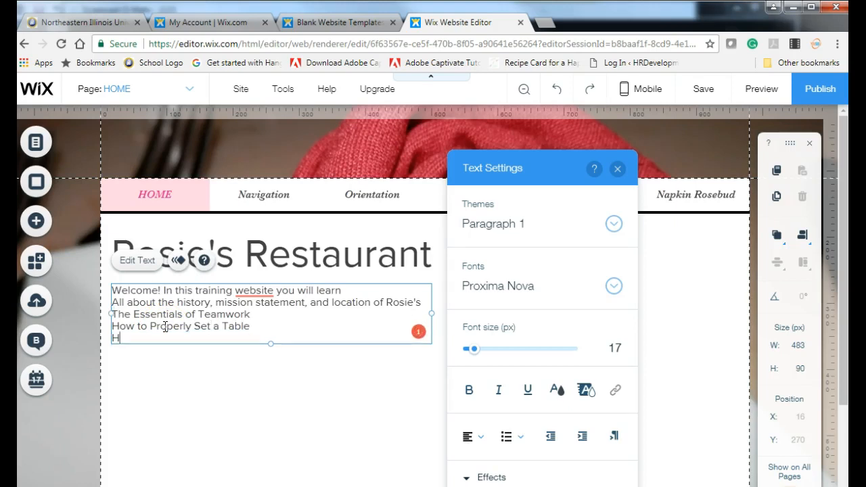
{"action": "type", "text": "ow to Fold a Rose"}
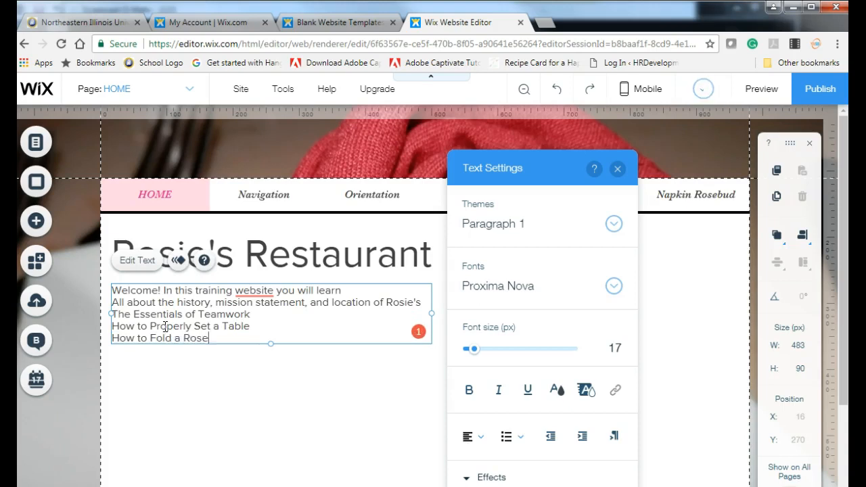
{"action": "type", "text": "bud Napkin"}
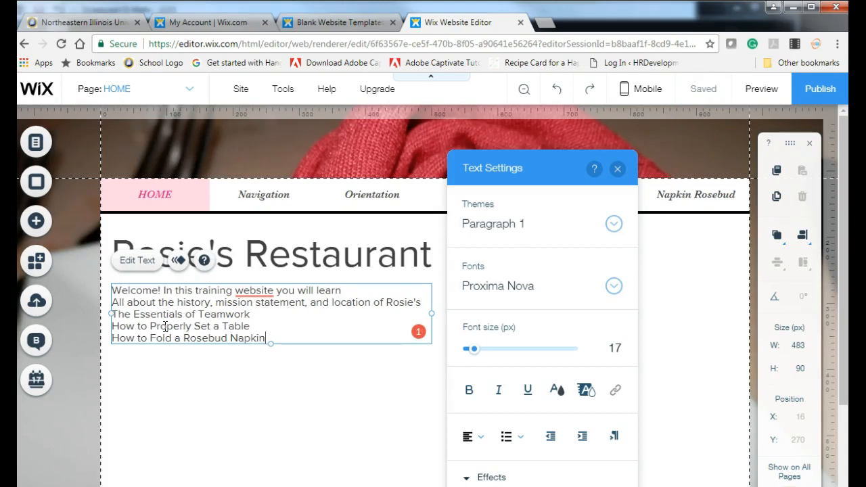
Set the font size of the line "Welcome! In this training website you will learn" to 27 px
{"action": "left_click", "coordinate": [114, 291]}
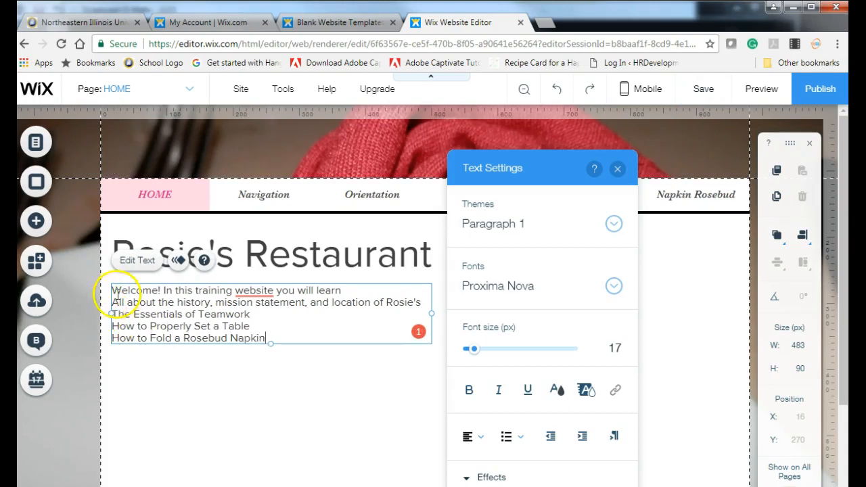
{"action": "left_click_drag", "start_coordinate": [114, 291], "coordinate": [422, 299]}
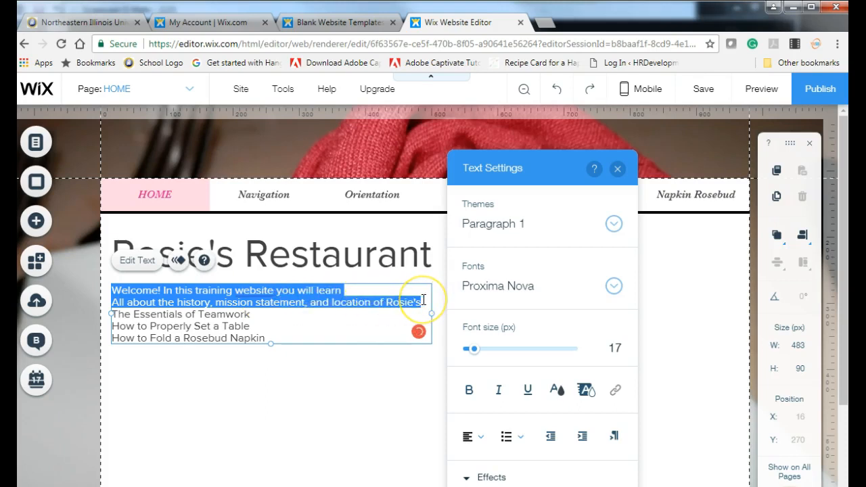
{"action": "left_click_drag", "start_coordinate": [423, 300], "coordinate": [359, 293]}
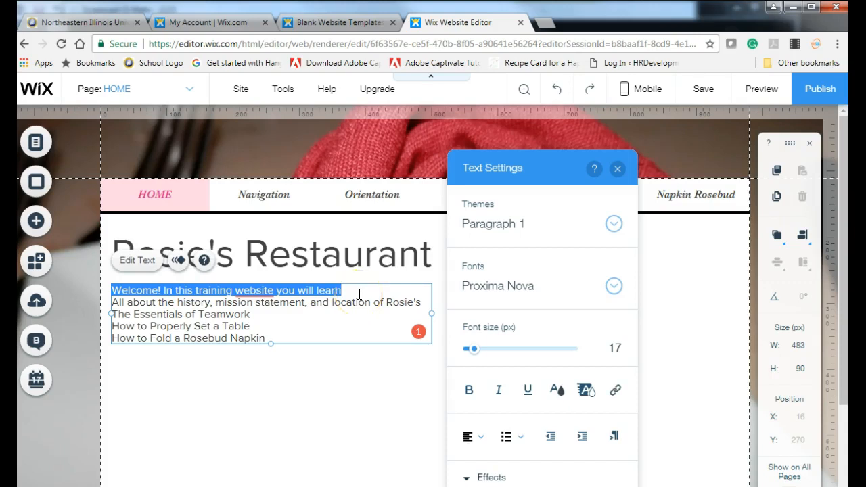
{"action": "left_click_drag", "start_coordinate": [476, 348], "coordinate": [481, 354]}
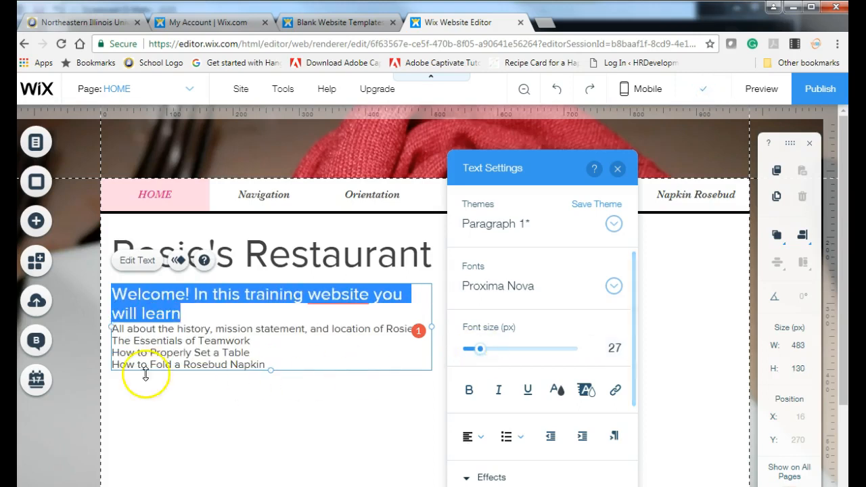
Set the four topic lines below the welcome line to 21 px and format them as a bulleted list
{"action": "left_click", "coordinate": [112, 329]}
{"action": "left_click_drag", "start_coordinate": [111, 329], "coordinate": [271, 364]}
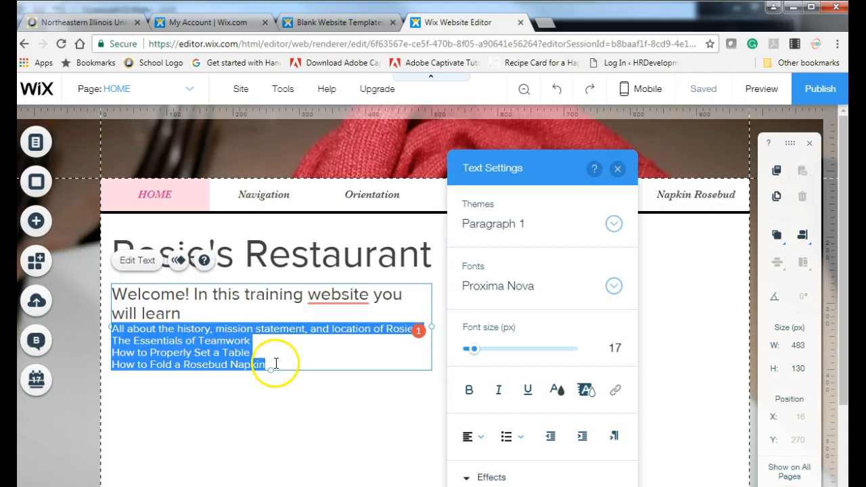
{"action": "left_click", "coordinate": [474, 349]}
{"action": "left_click_drag", "start_coordinate": [474, 350], "coordinate": [478, 350]}
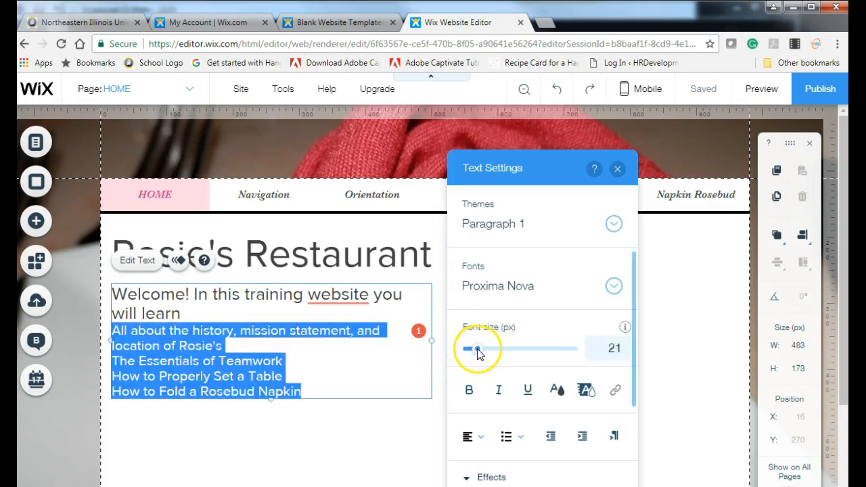
{"action": "left_click", "coordinate": [508, 444]}
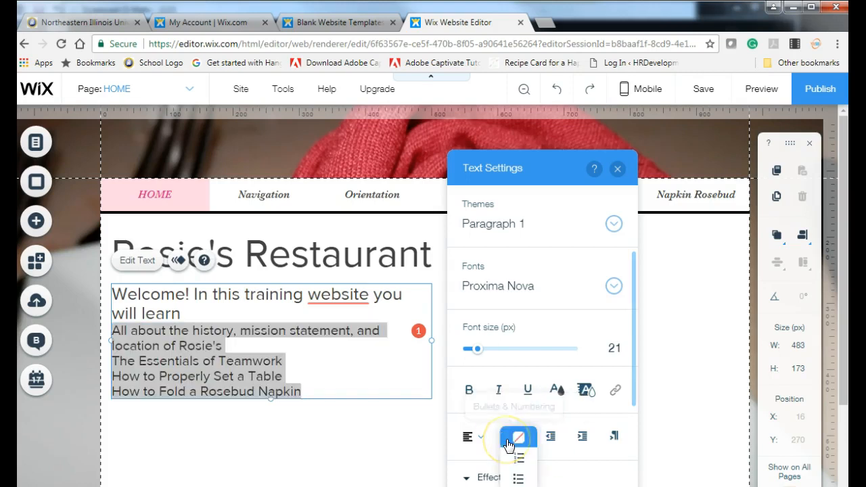
{"action": "left_click", "coordinate": [517, 478]}
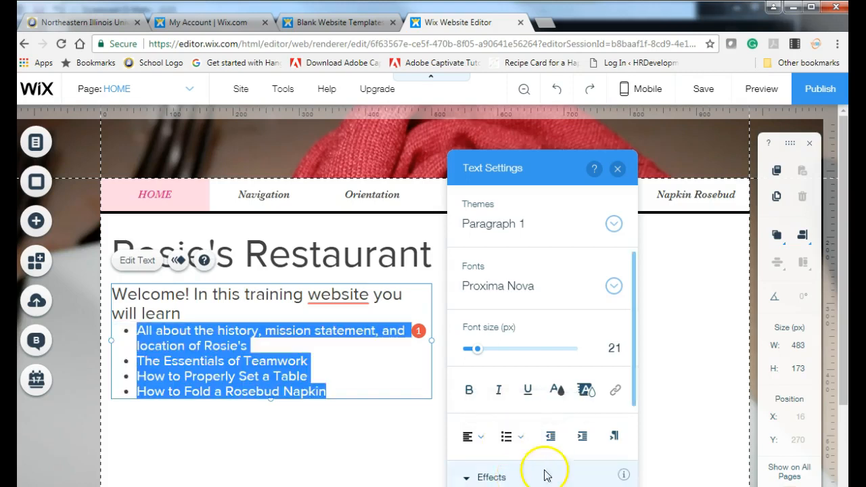
{"action": "left_click", "coordinate": [670, 391]}
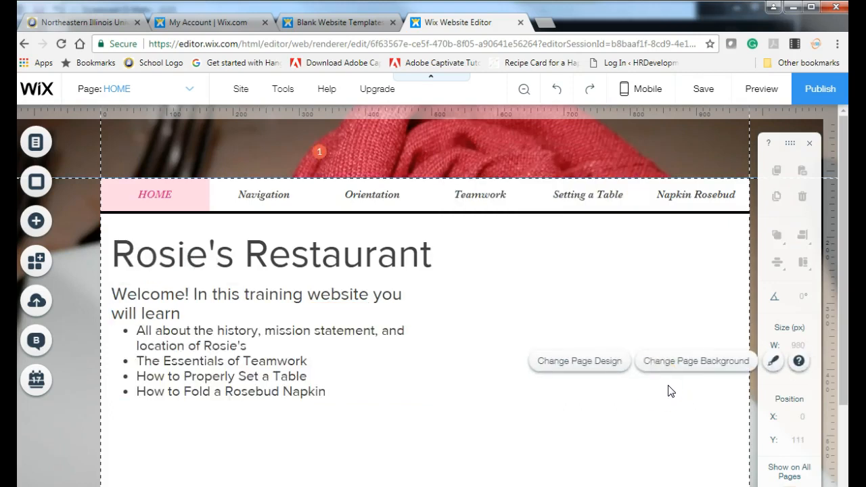
Try widening the welcome paragraph's text box to about 564 px
{"action": "left_click", "coordinate": [357, 344]}
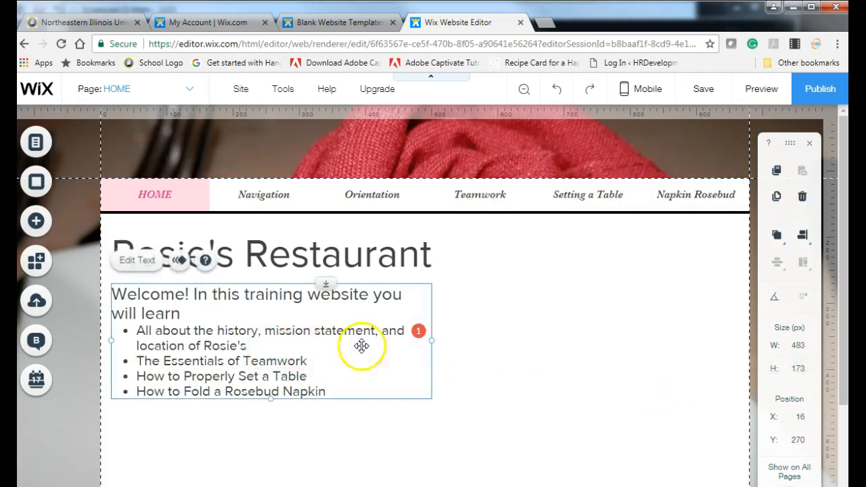
{"action": "left_click_drag", "start_coordinate": [442, 340], "coordinate": [485, 335]}
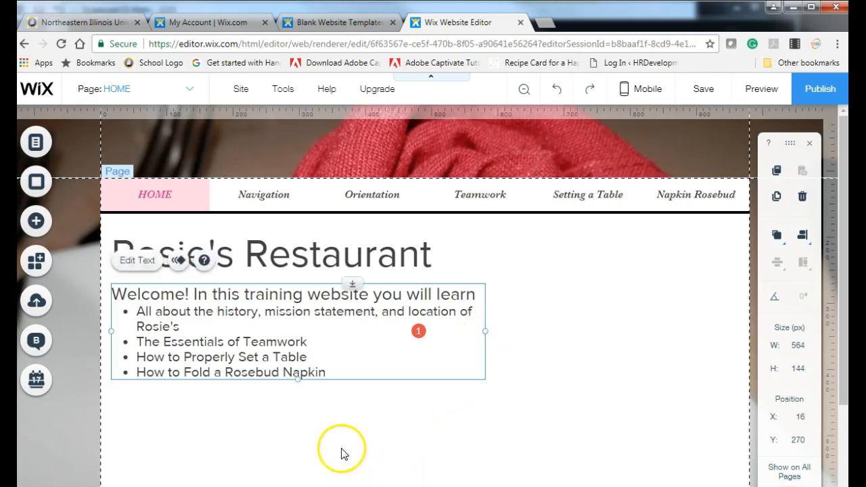
{"action": "left_click", "coordinate": [339, 447]}
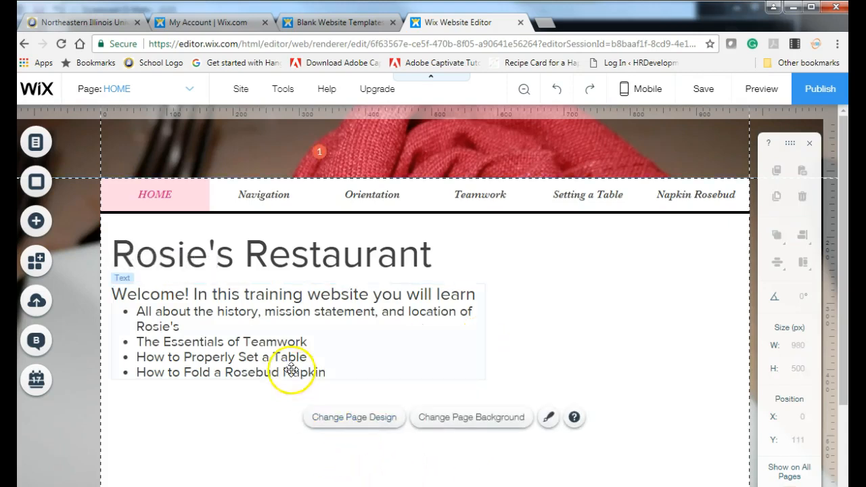
Narrow the welcome paragraph's text box to about 459 px
{"action": "left_click", "coordinate": [336, 335]}
{"action": "left_click_drag", "start_coordinate": [485, 331], "coordinate": [419, 340]}
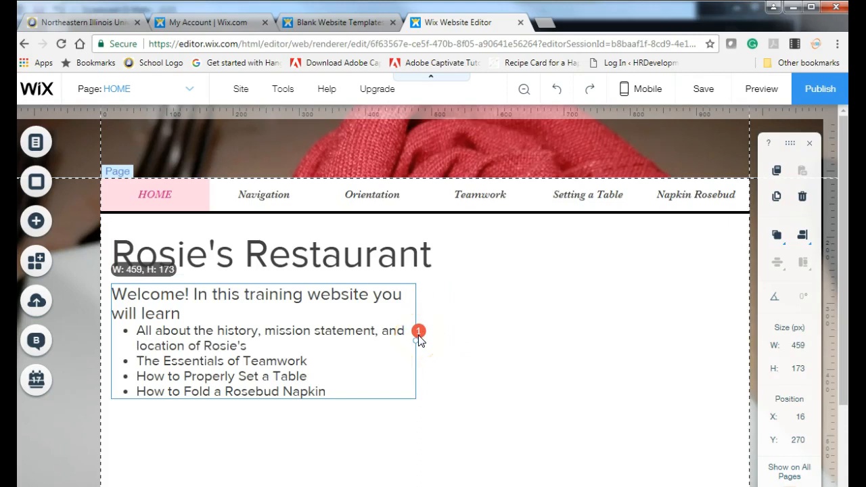
{"action": "left_click", "coordinate": [579, 371]}
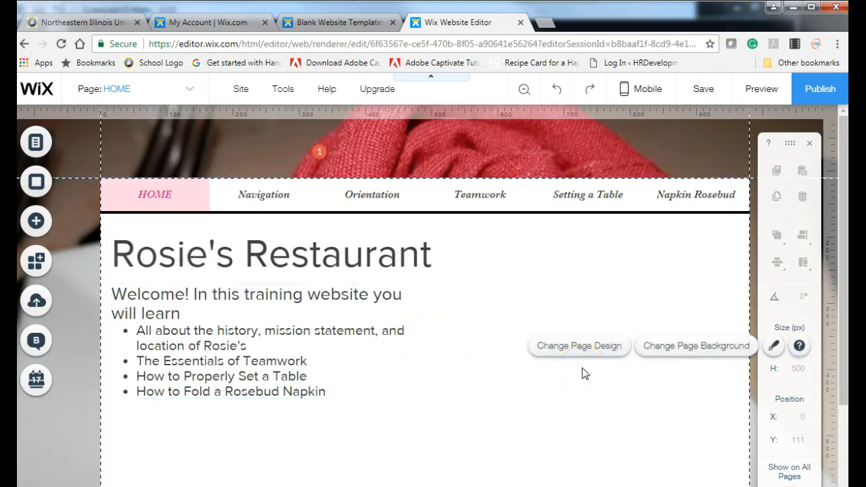
Add the crossed forks, the rose and the cartoon woman from the uploaded images to the HOME page
{"action": "left_click", "coordinate": [31, 224]}
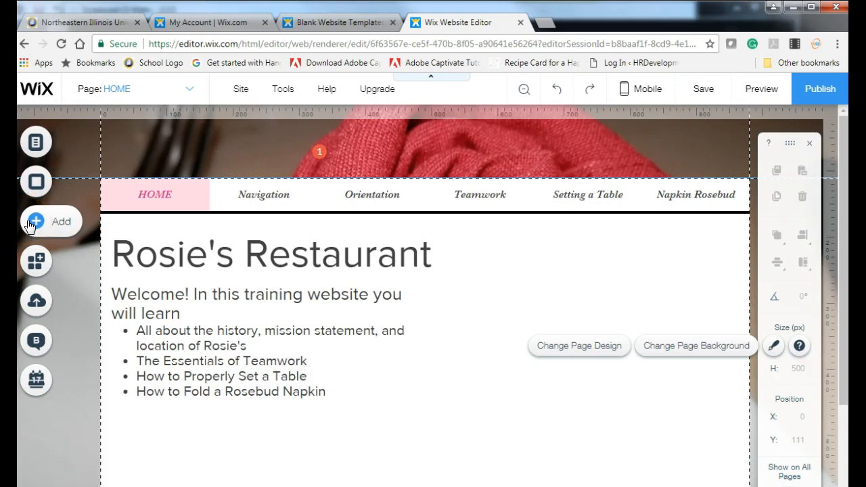
{"action": "left_click", "coordinate": [87, 162]}
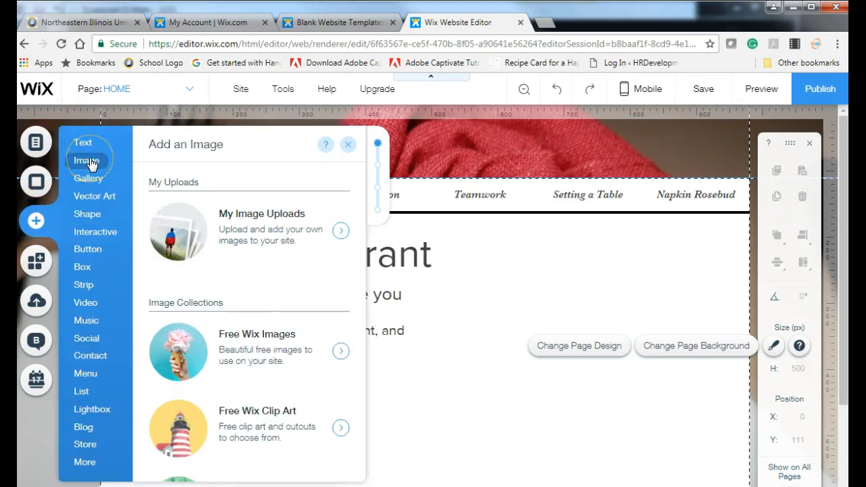
{"action": "left_click", "coordinate": [220, 232]}
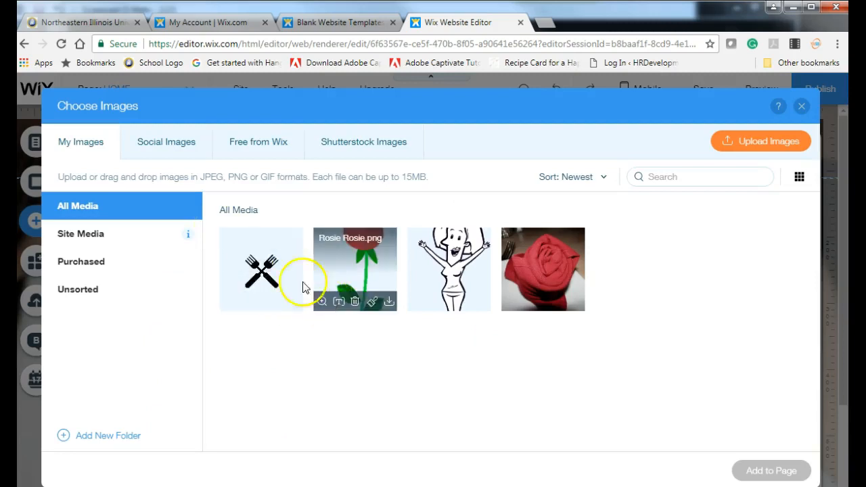
{"action": "left_click", "coordinate": [236, 245]}
{"action": "left_click", "coordinate": [348, 249]}
{"action": "left_click", "coordinate": [446, 283]}
{"action": "left_click", "coordinate": [771, 471]}
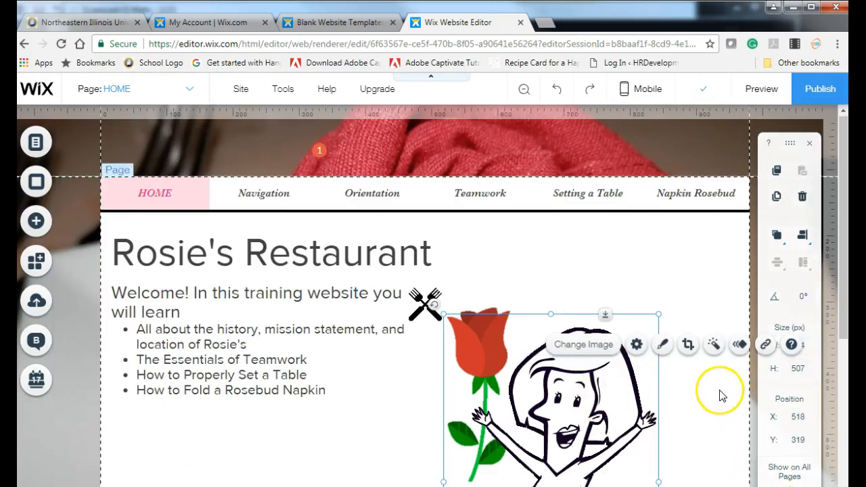
Shrink the cartoon woman image from its upper-left corner and move the rose up to her raised hand
{"action": "scroll", "coordinate": [714, 392], "scroll_direction": "down", "scroll_amount": 3}
{"action": "scroll", "coordinate": [711, 390], "scroll_direction": "up", "scroll_amount": 1}
{"action": "left_click_drag", "start_coordinate": [442, 183], "coordinate": [508, 263]}
{"action": "left_click", "coordinate": [478, 220]}
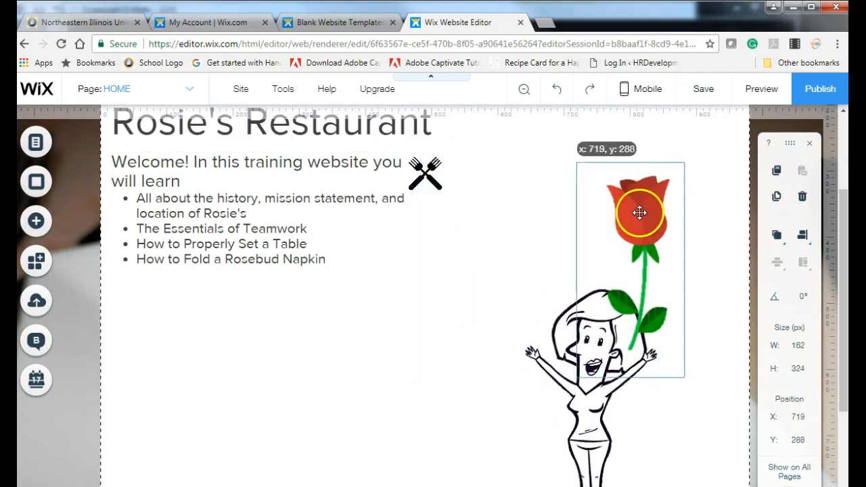
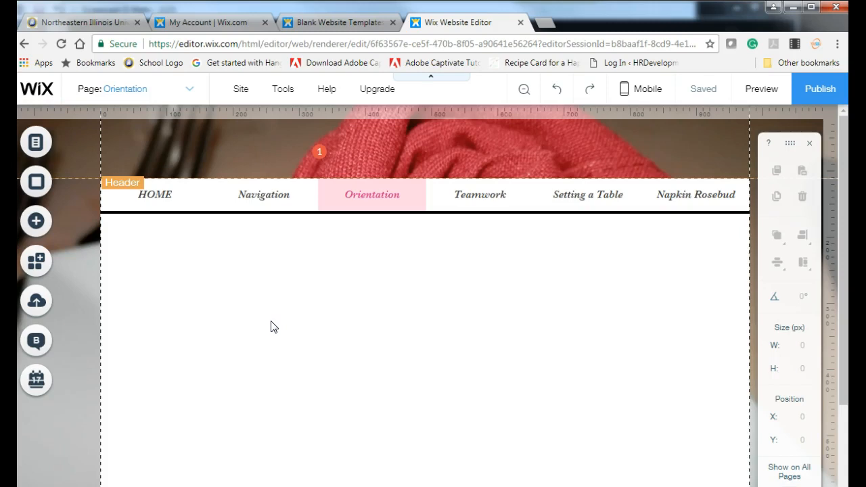
Go to prezi.com in a new browser tab and open the details of the Rosie's Restaurant presentation
{"action": "left_click", "coordinate": [546, 26]}
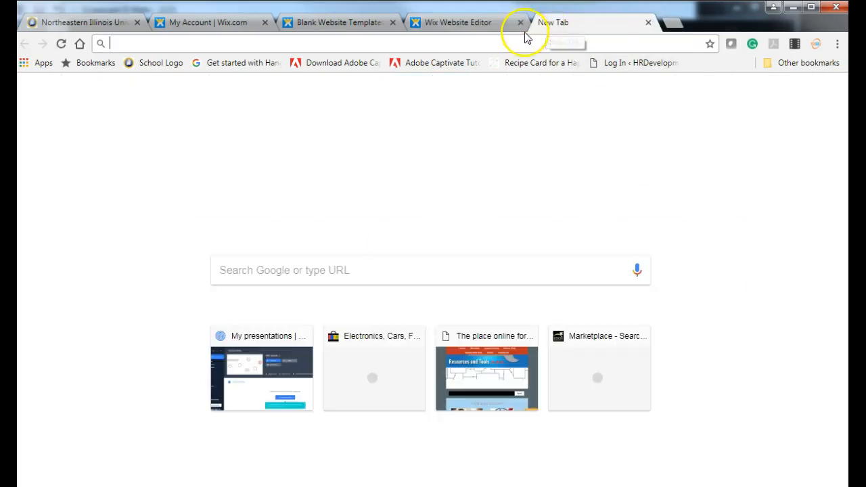
{"action": "type", "text": "prezi.com"}
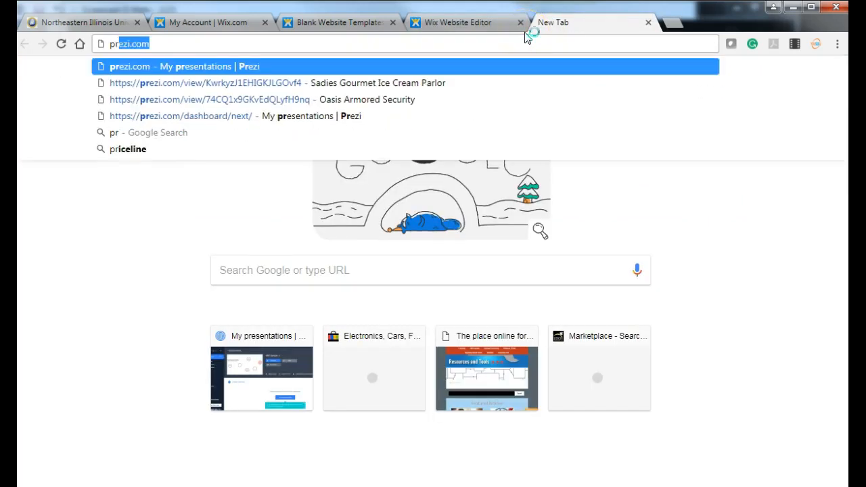
{"action": "key", "text": "Return"}
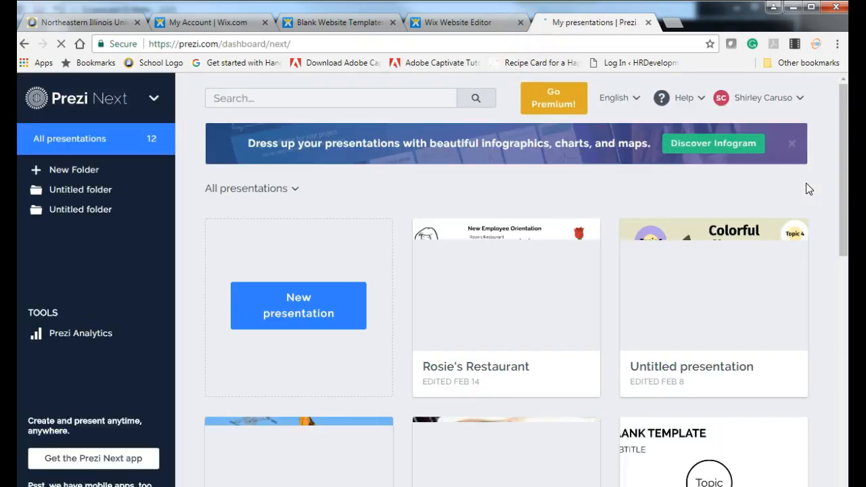
{"action": "mouse_move", "coordinate": [536, 260]}
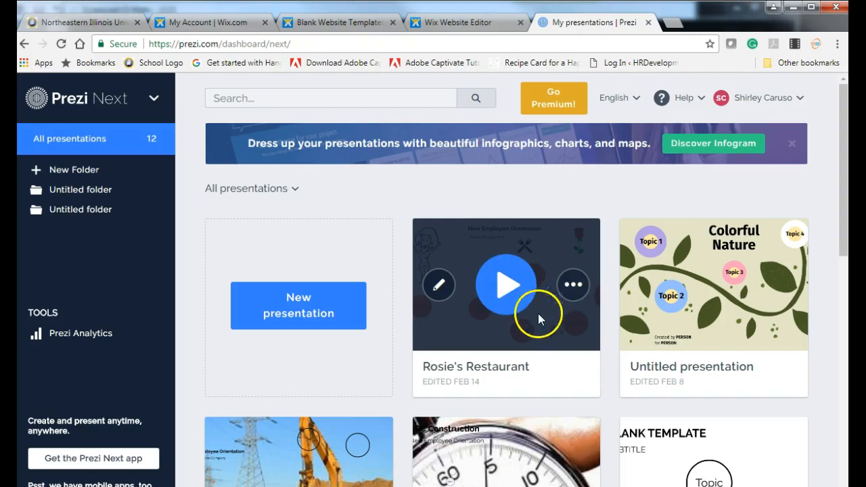
{"action": "left_click", "coordinate": [573, 284]}
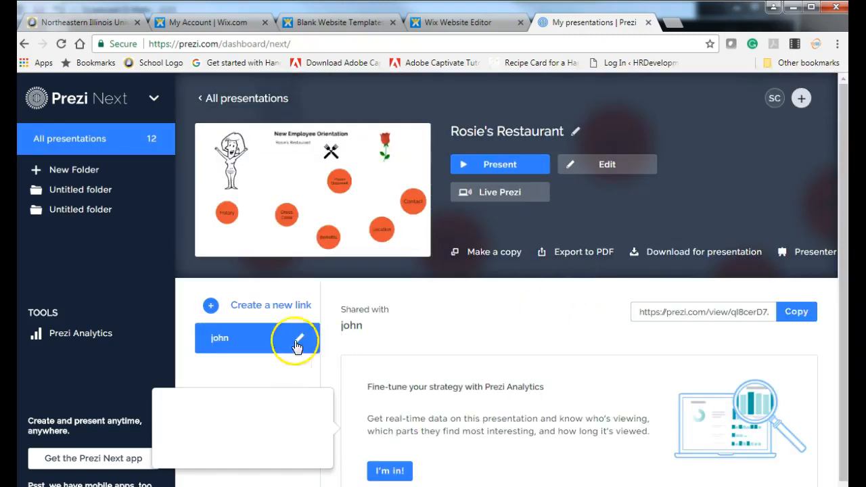
Create a new view link recorded under "sc" for the Rosie's Restaurant presentation and copy its address
{"action": "left_click", "coordinate": [270, 308]}
{"action": "left_click", "coordinate": [319, 291]}
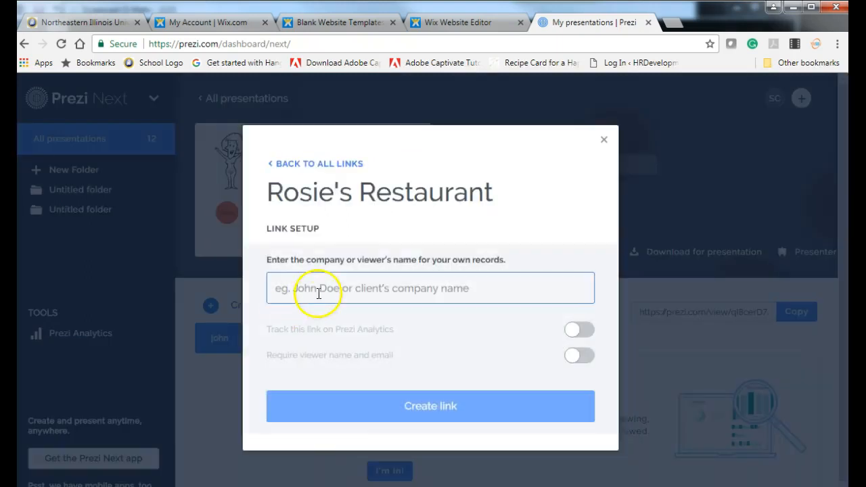
{"action": "type", "text": "sc"}
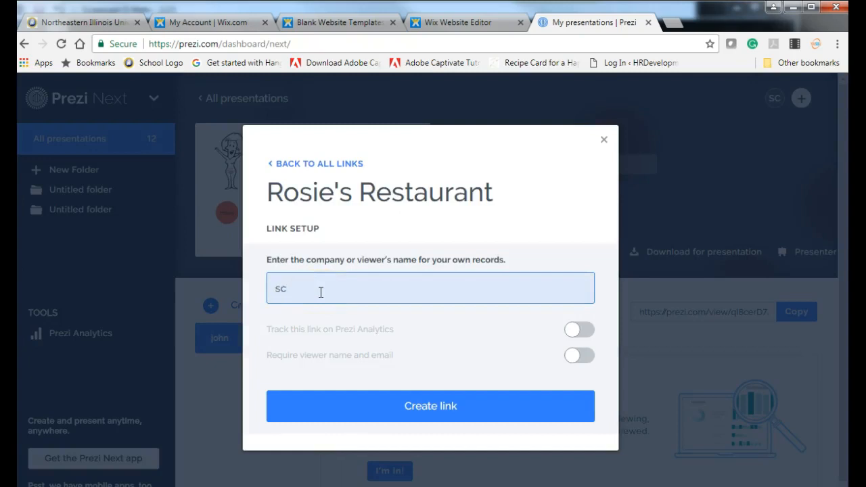
{"action": "left_click", "coordinate": [422, 405]}
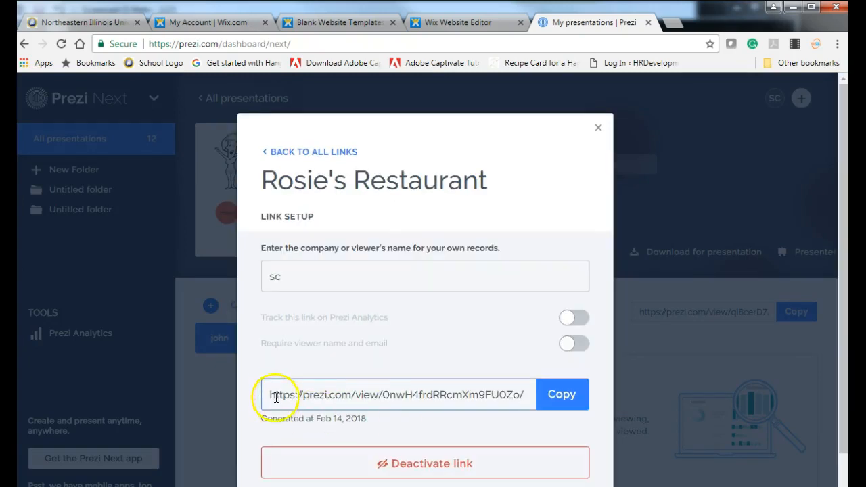
{"action": "left_click", "coordinate": [562, 394]}
{"action": "key", "text": "ctrl+c"}
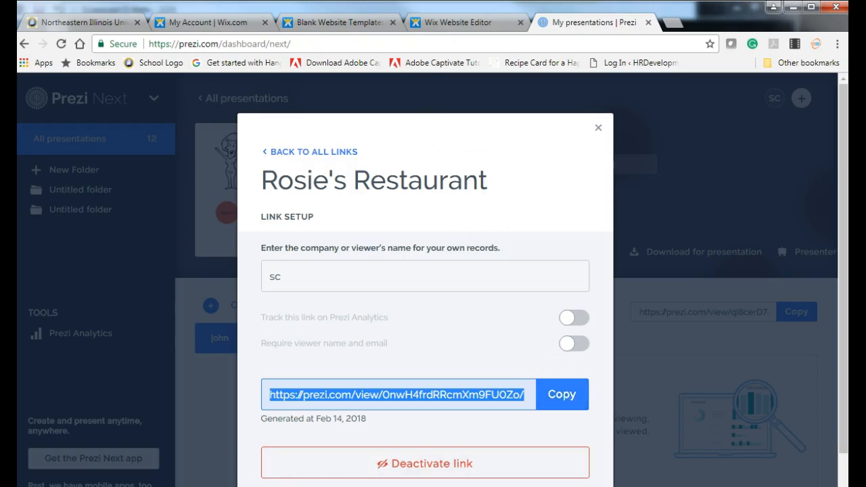
Switch to Document12 in Word and paste the Prezi view link a few lines below the embedding instructions
{"action": "left_click", "coordinate": [312, 486]}
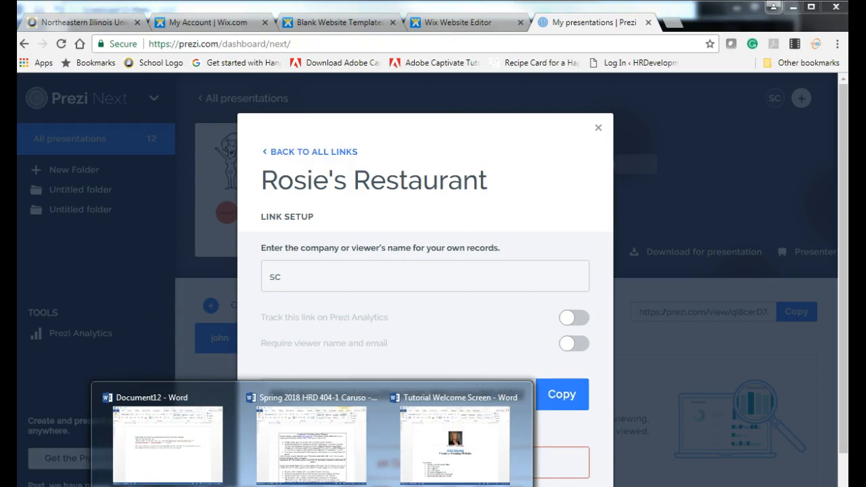
{"action": "left_click", "coordinate": [193, 460]}
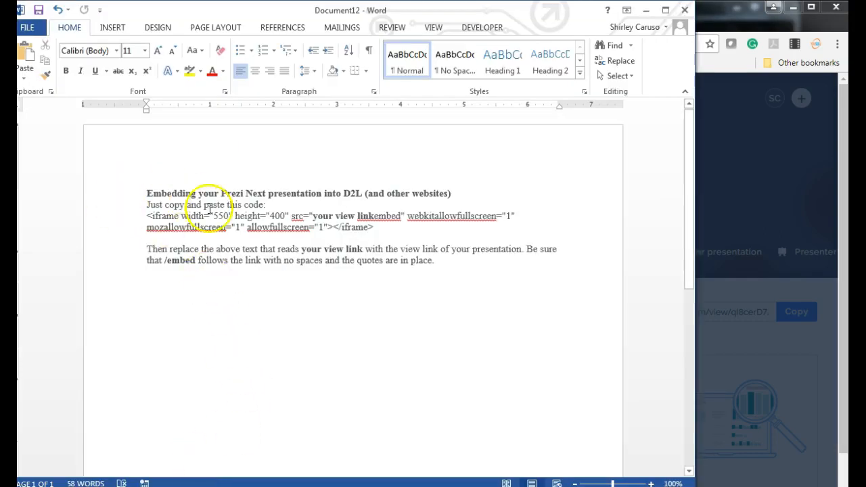
{"action": "key", "text": "Return"}
{"action": "key", "text": "Return"}
{"action": "key", "text": "Return"}
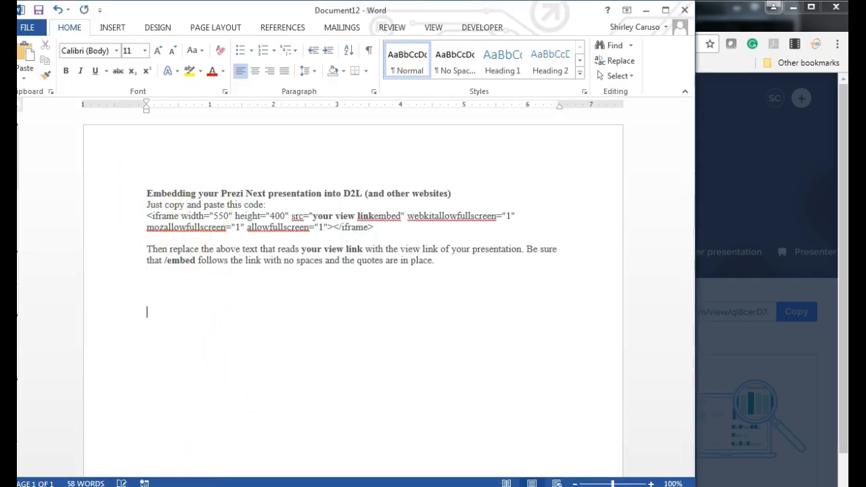
{"action": "key", "text": "ctrl+v"}
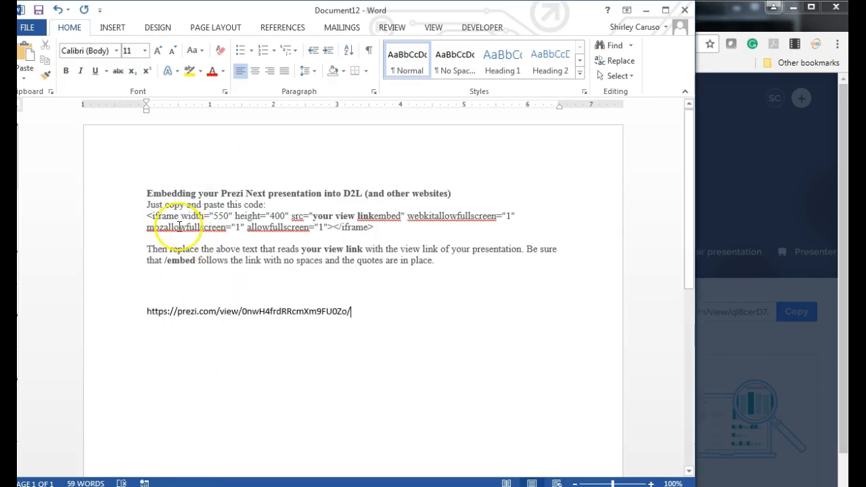
Move the pasted Prezi link into the iframe code, replacing the bold "your view link" placeholder directly before "embed"
{"action": "left_click", "coordinate": [146, 216]}
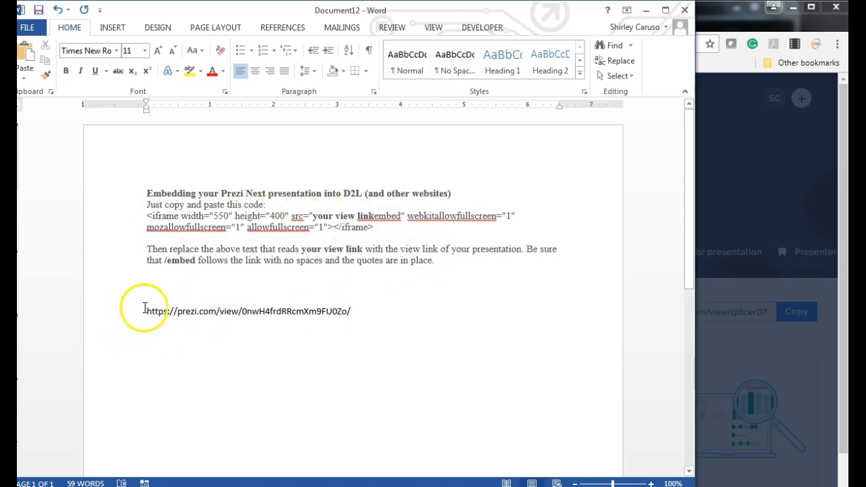
{"action": "left_click_drag", "start_coordinate": [147, 310], "coordinate": [354, 310]}
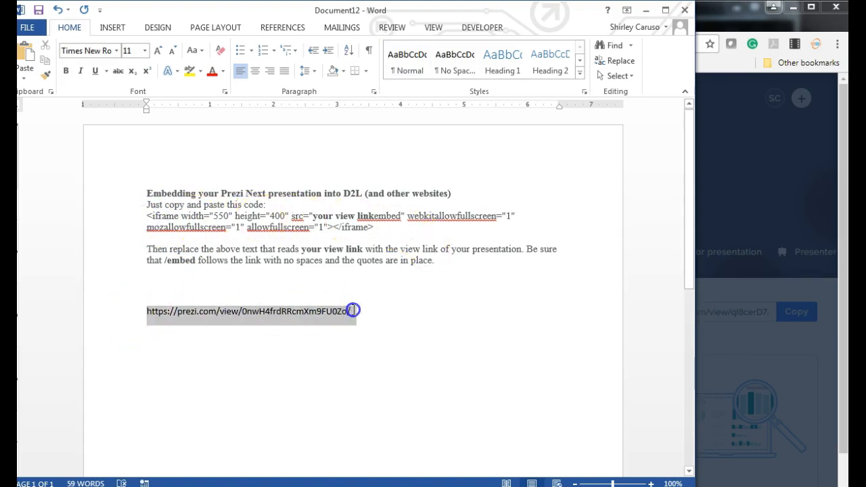
{"action": "right_click", "coordinate": [324, 311]}
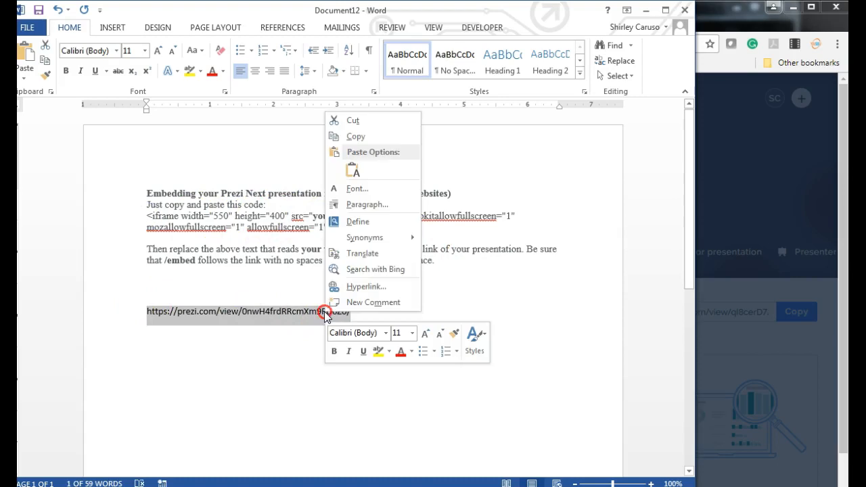
{"action": "left_click", "coordinate": [356, 137]}
{"action": "key", "text": "Delete"}
{"action": "left_click", "coordinate": [315, 215]}
{"action": "left_click_drag", "start_coordinate": [354, 217], "coordinate": [364, 218]}
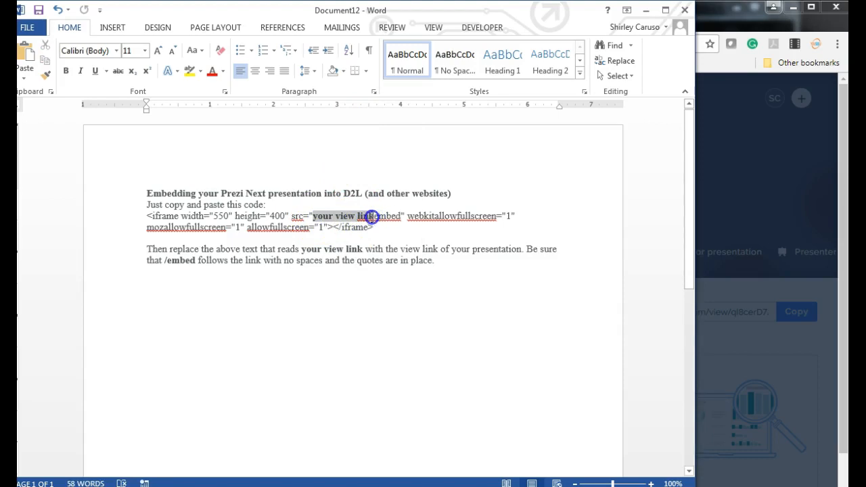
{"action": "left_click_drag", "start_coordinate": [371, 216], "coordinate": [373, 217]}
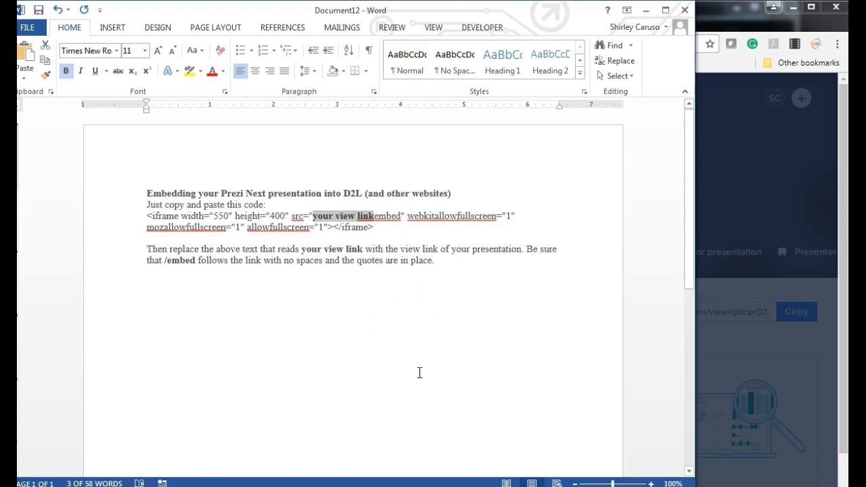
{"action": "key", "text": "ctrl+v"}
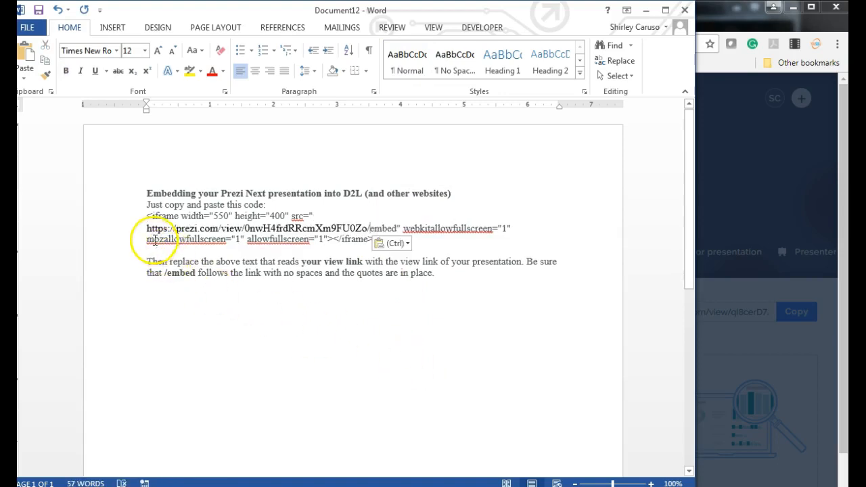
Copy the complete iframe embed code from the Word document and return to the Wix editor in Chrome
{"action": "left_click_drag", "start_coordinate": [145, 215], "coordinate": [384, 237]}
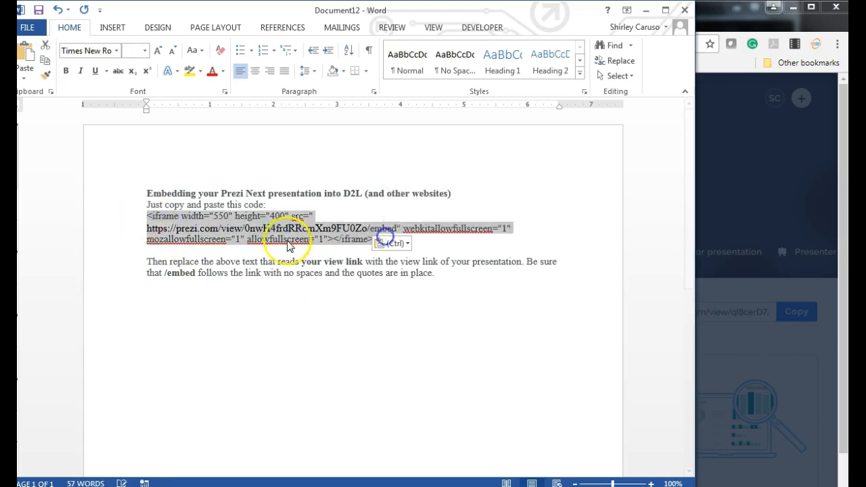
{"action": "right_click", "coordinate": [247, 219]}
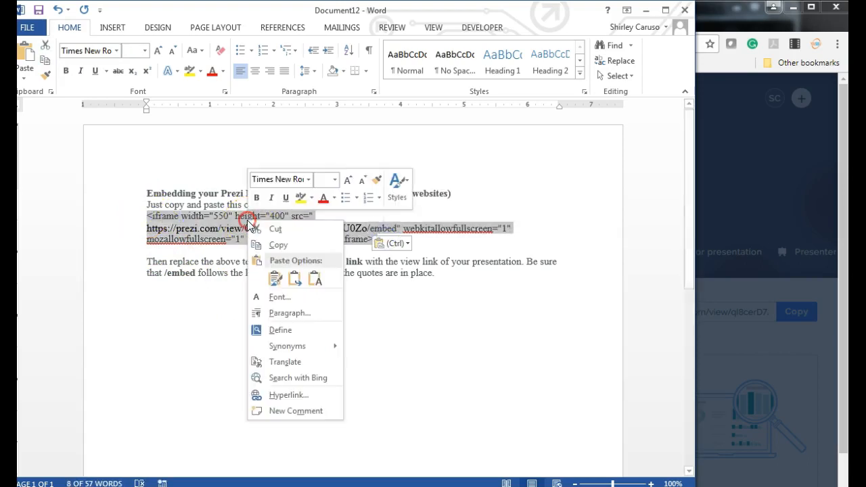
{"action": "left_click", "coordinate": [284, 246]}
{"action": "mouse_move", "coordinate": [189, 483]}
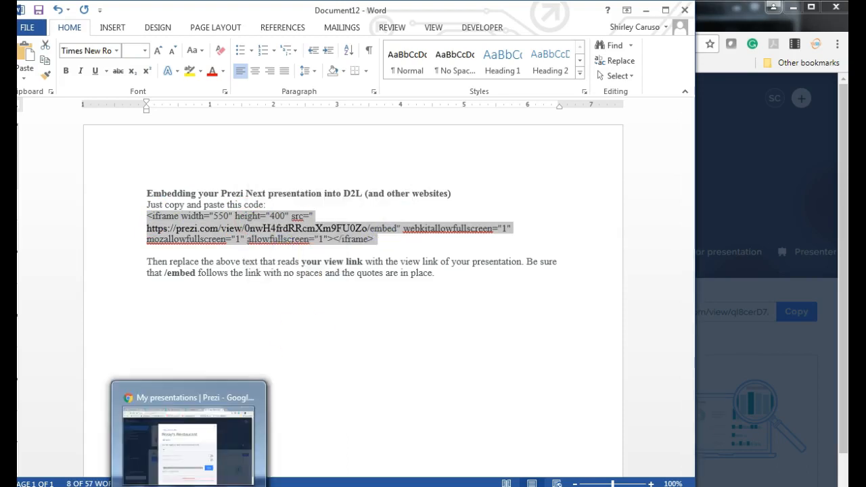
{"action": "left_click", "coordinate": [232, 445]}
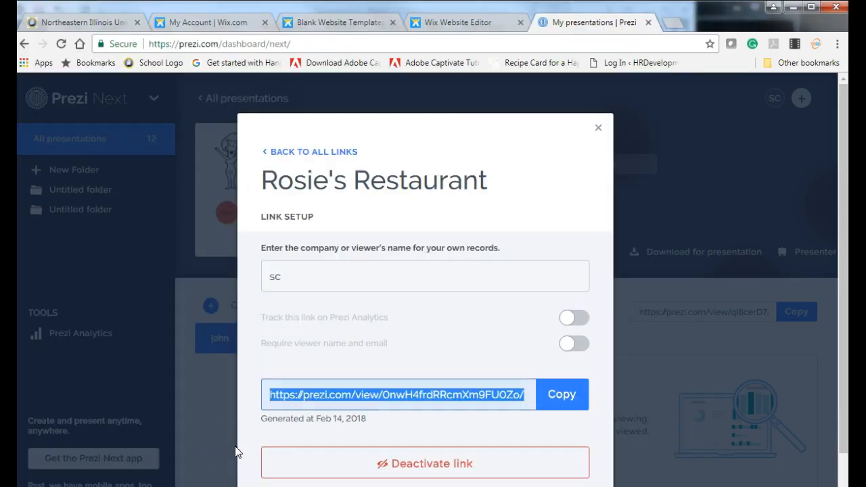
{"action": "left_click", "coordinate": [443, 25]}
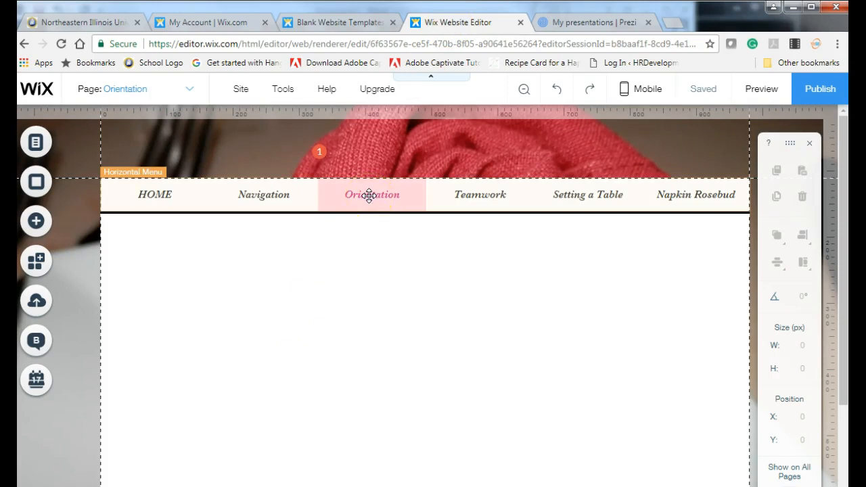
Add an HTML Code element to the Orientation page
{"action": "left_click", "coordinate": [36, 223]}
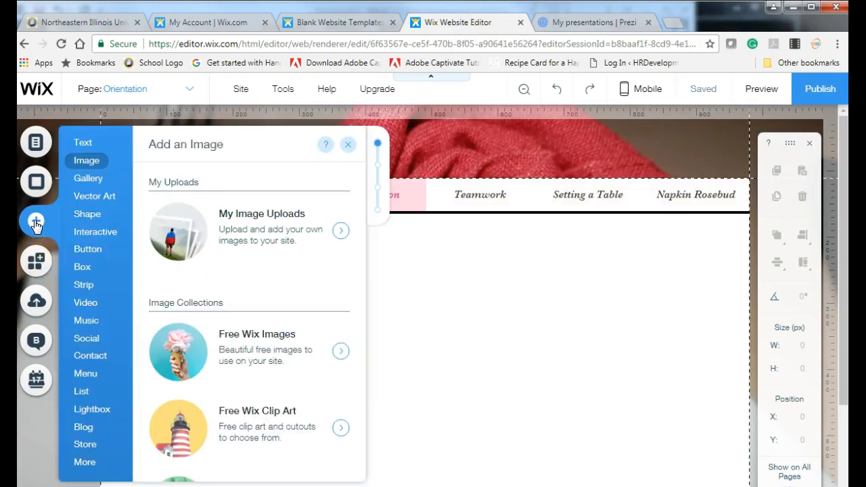
{"action": "left_click", "coordinate": [85, 463]}
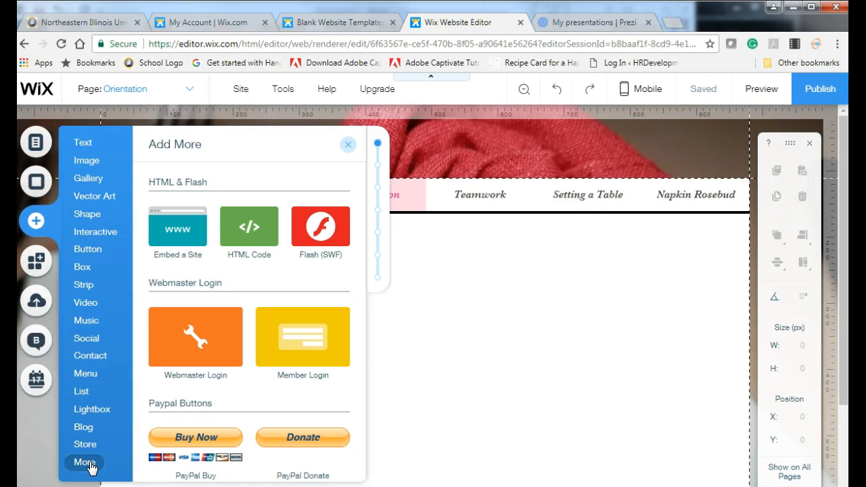
{"action": "left_click", "coordinate": [93, 446]}
{"action": "left_click", "coordinate": [86, 461]}
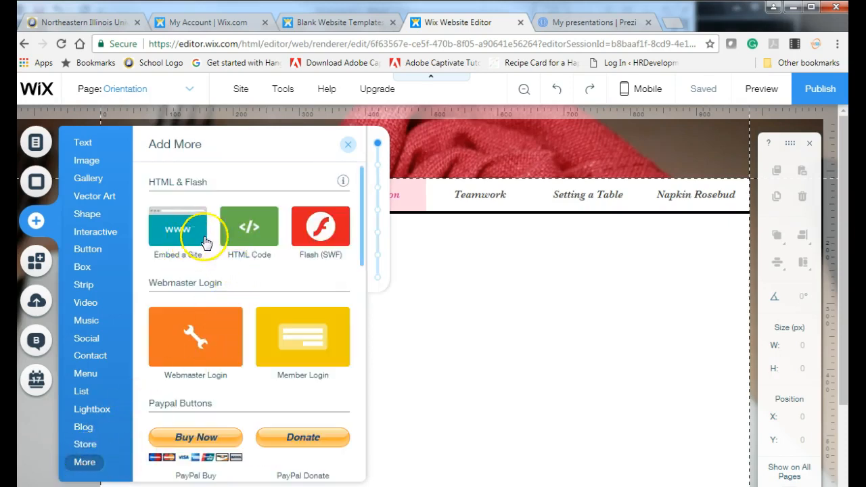
{"action": "left_click", "coordinate": [249, 238]}
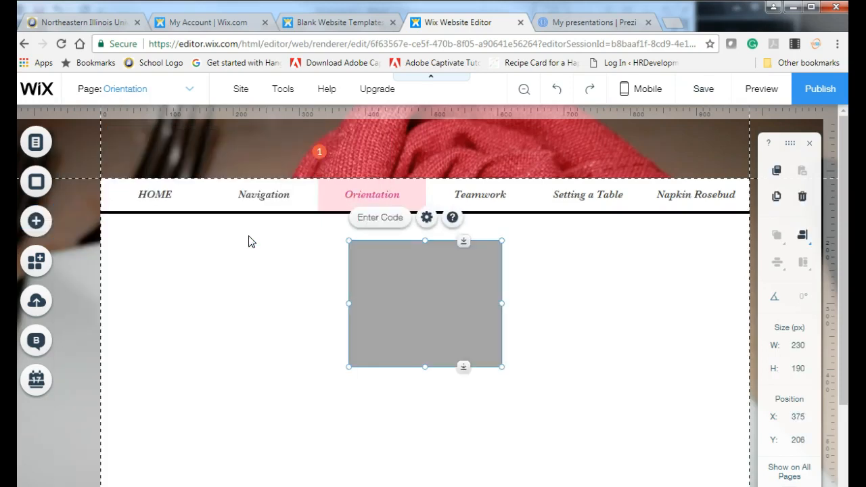
Paste the Prezi iframe code into the HTML element as its code, update it, and close its settings
{"action": "left_click", "coordinate": [388, 221]}
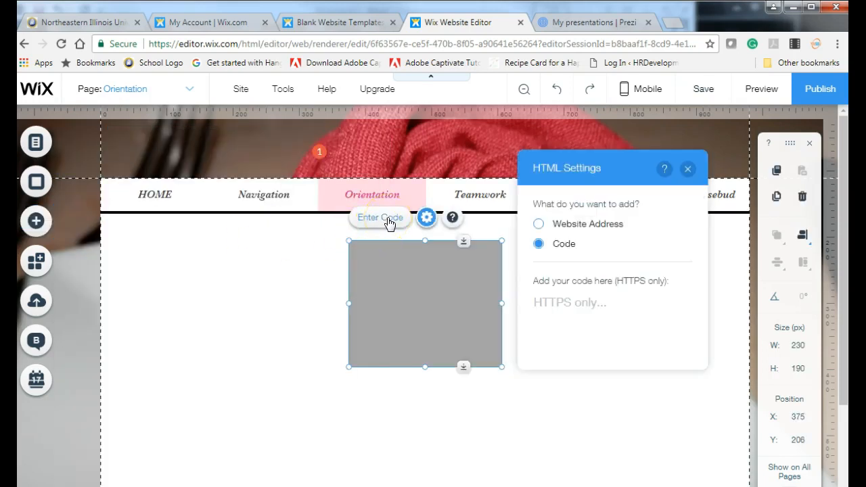
{"action": "left_click", "coordinate": [548, 301]}
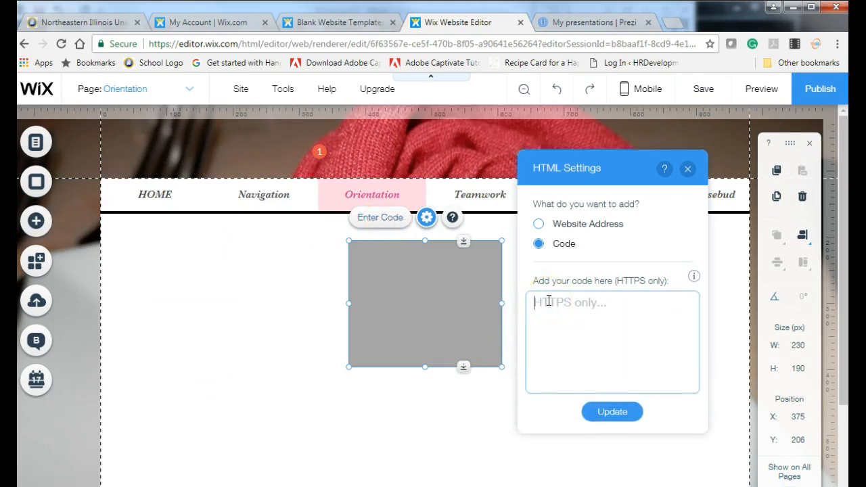
{"action": "key", "text": "ctrl+v"}
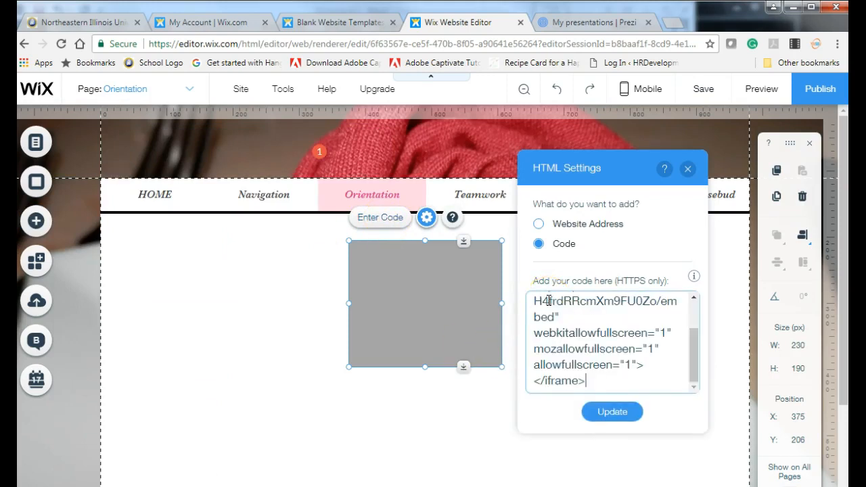
{"action": "left_click", "coordinate": [612, 413]}
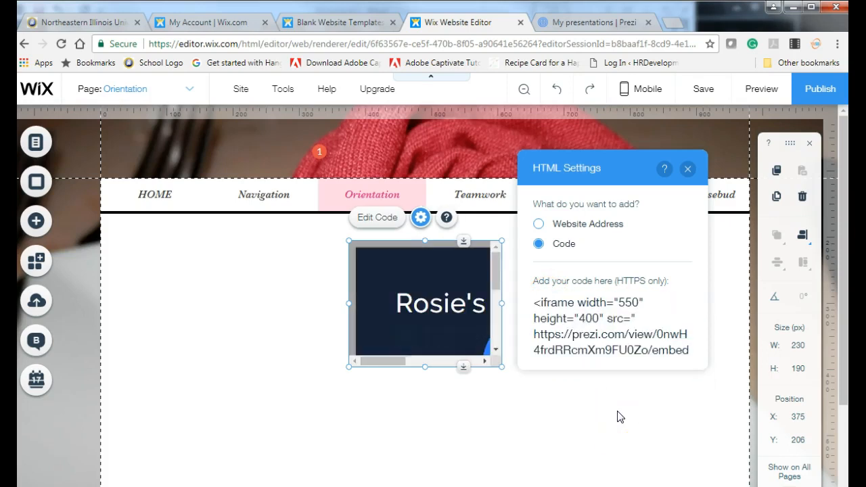
{"action": "left_click", "coordinate": [687, 168]}
Enlarge the Prezi HTML element on the Orientation page to about 661 px wide and 476 px high
{"action": "left_click_drag", "start_coordinate": [500, 366], "coordinate": [563, 486]}
{"action": "scroll", "coordinate": [599, 448], "scroll_direction": "down", "scroll_amount": 2}
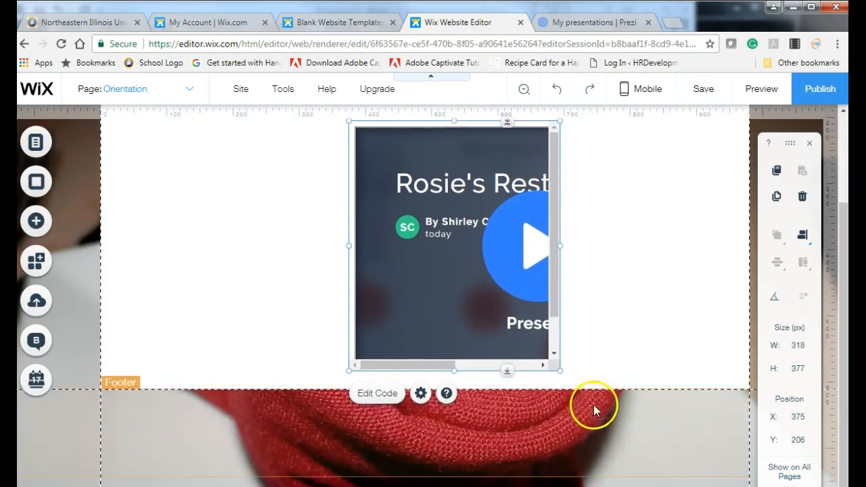
{"action": "scroll", "coordinate": [591, 403], "scroll_direction": "up", "scroll_amount": 1}
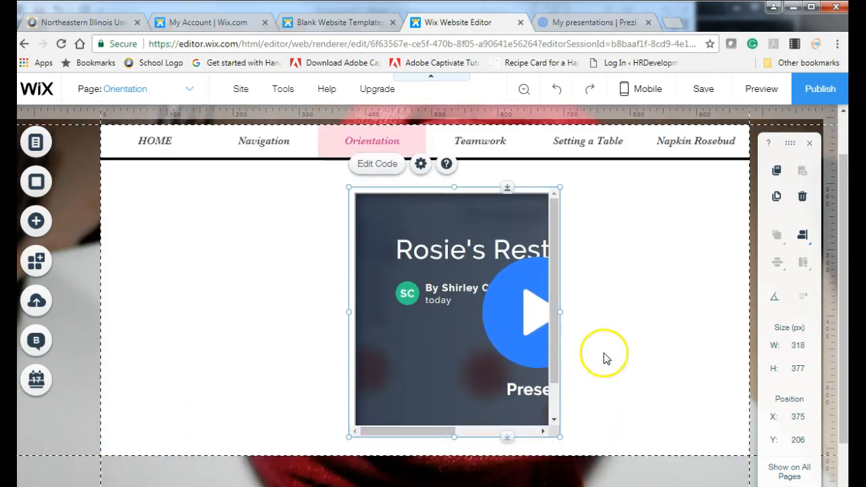
{"action": "left_click_drag", "start_coordinate": [560, 311], "coordinate": [709, 309]}
{"action": "left_click_drag", "start_coordinate": [344, 313], "coordinate": [270, 311]}
{"action": "scroll", "coordinate": [608, 448], "scroll_direction": "down", "scroll_amount": 1}
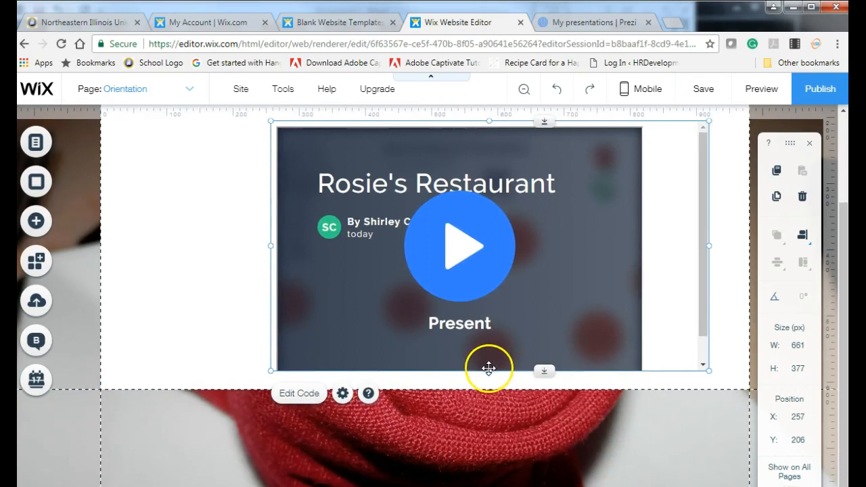
{"action": "left_click_drag", "start_coordinate": [489, 371], "coordinate": [486, 439]}
Set the iframe width to 650 and height to 500 in the HTML element's code, update it, and close its settings
{"action": "left_click", "coordinate": [299, 459]}
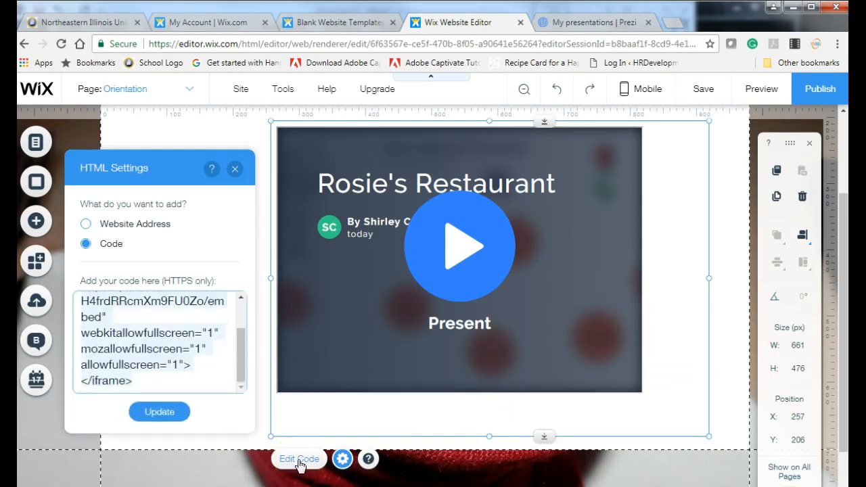
{"action": "left_click_drag", "start_coordinate": [238, 361], "coordinate": [237, 324]}
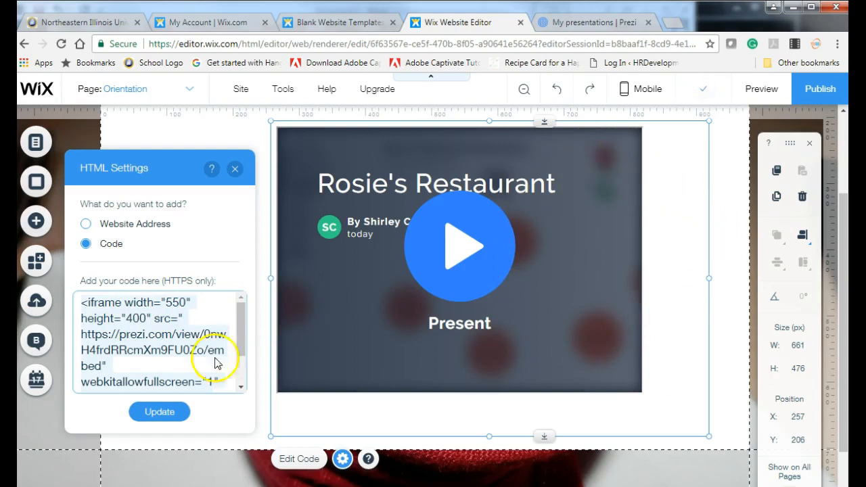
{"action": "left_click", "coordinate": [174, 300]}
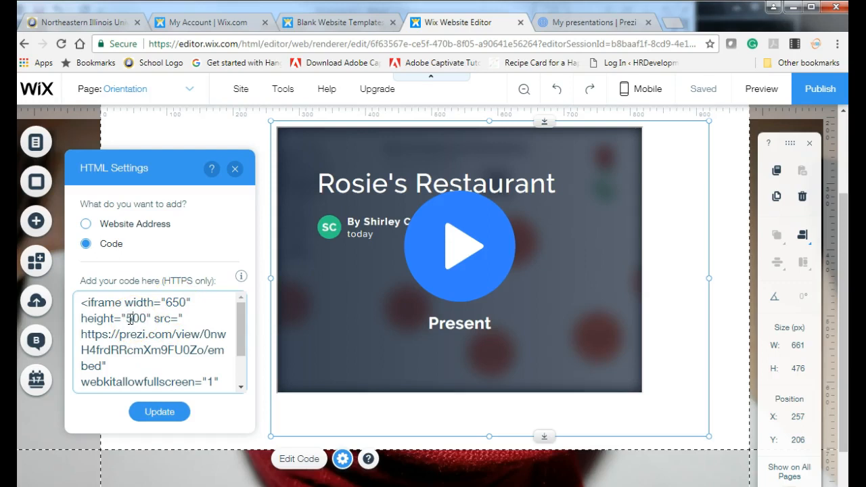
{"action": "left_click", "coordinate": [170, 414]}
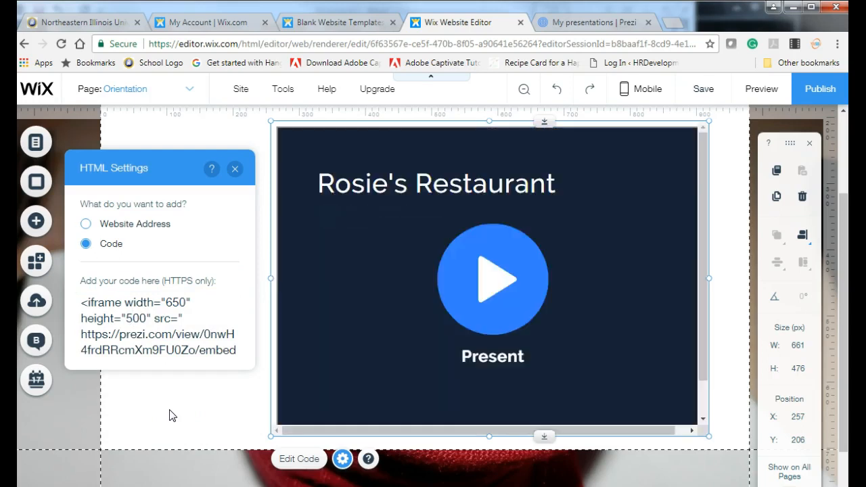
{"action": "left_click", "coordinate": [170, 414]}
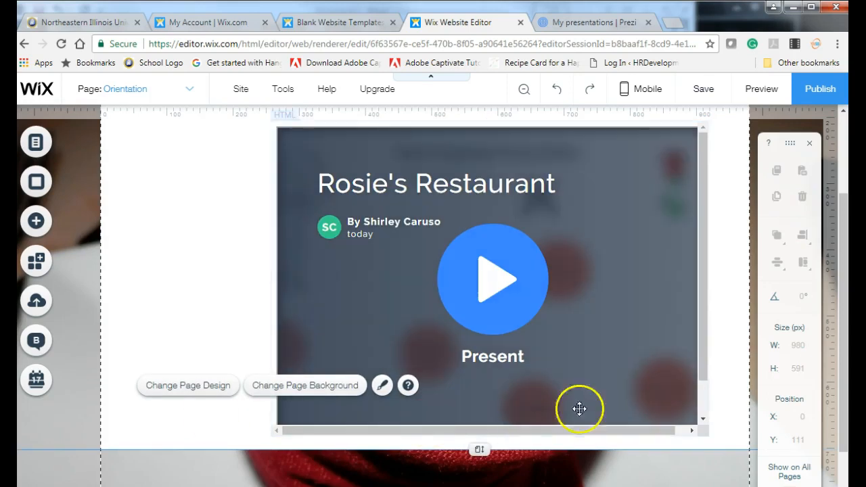
Center the Prezi element horizontally on the page just under the site menu, at about X 164, Y 198
{"action": "left_click_drag", "start_coordinate": [615, 343], "coordinate": [558, 342]}
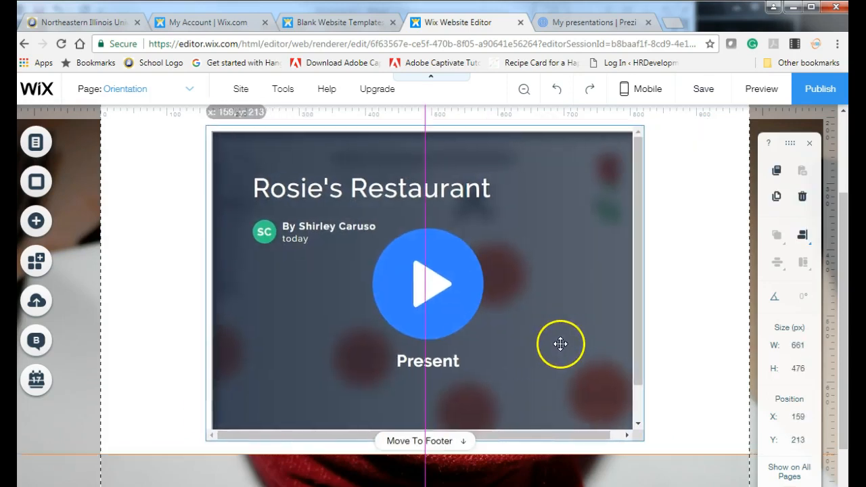
{"action": "left_click", "coordinate": [487, 458]}
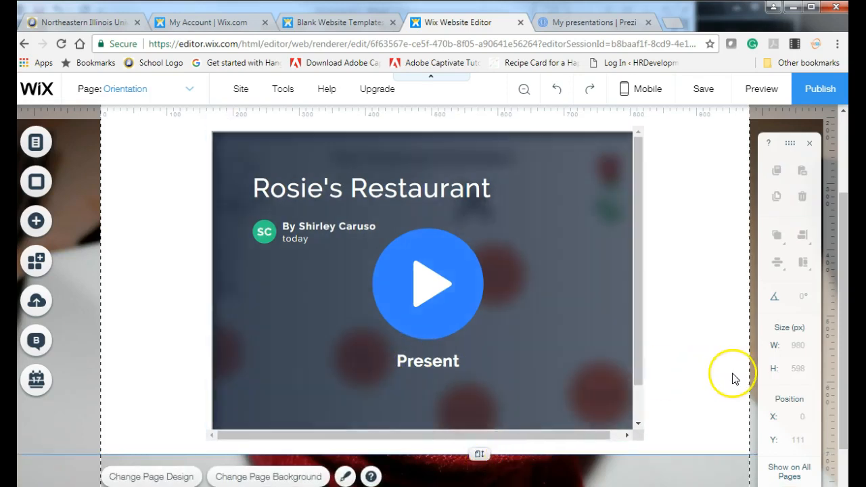
{"action": "scroll", "coordinate": [732, 377], "scroll_direction": "up", "scroll_amount": 2}
{"action": "scroll", "coordinate": [731, 377], "scroll_direction": "down", "scroll_amount": 1}
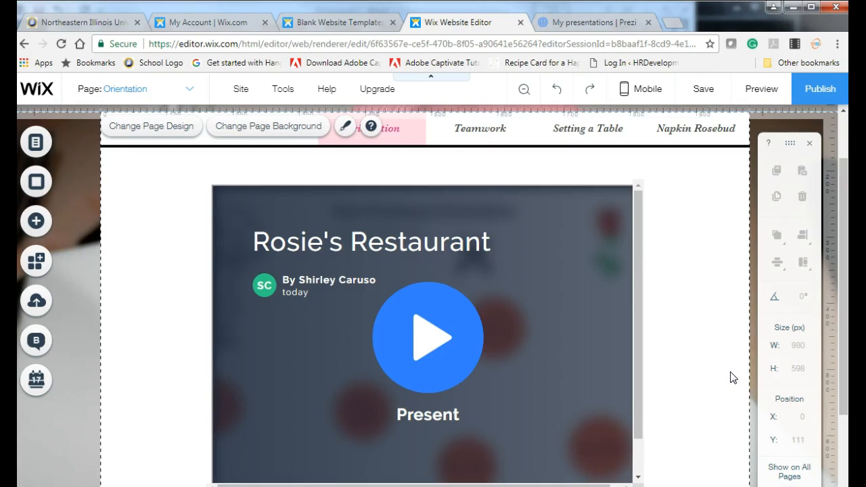
{"action": "left_click", "coordinate": [613, 345]}
{"action": "mouse_move", "coordinate": [601, 345]}
{"action": "left_mouse_down"}
{"action": "mouse_move", "coordinate": [604, 324]}
{"action": "mouse_move", "coordinate": [608, 331]}
{"action": "left_mouse_up"}
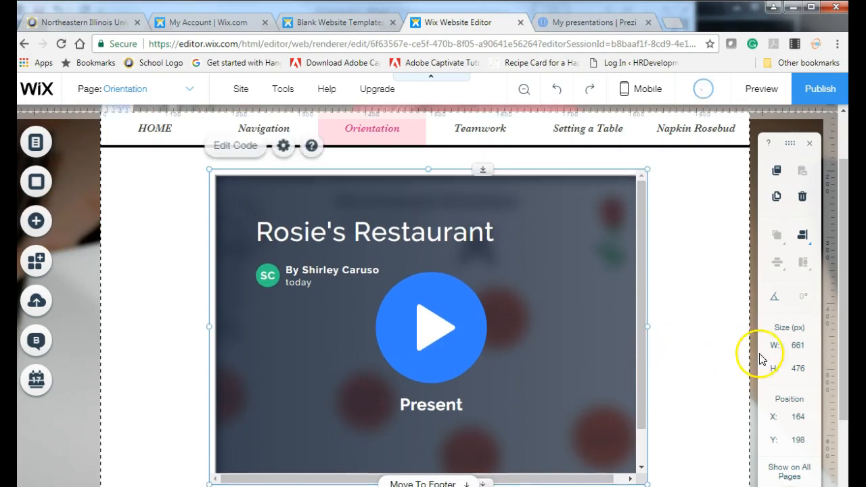
{"action": "left_click", "coordinate": [715, 372]}
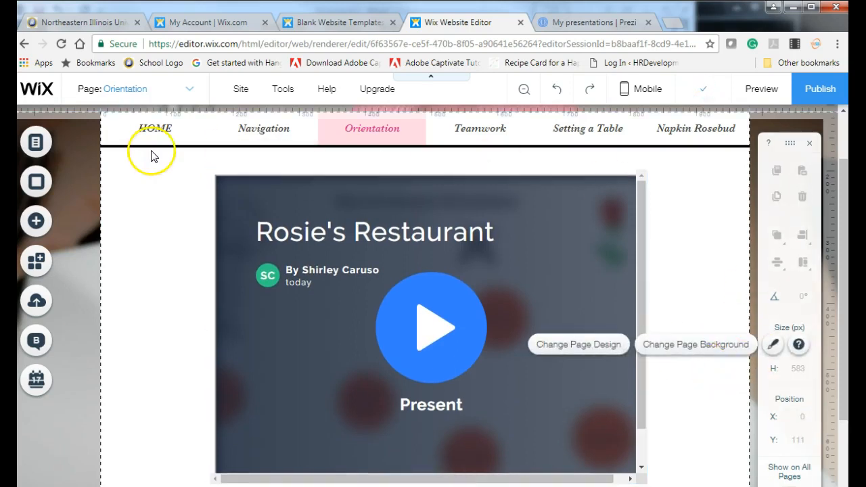
Add a paragraph text box between the site menu and the Prezi and widen it to about 873 px
{"action": "left_click", "coordinate": [36, 223]}
{"action": "left_click", "coordinate": [98, 144]}
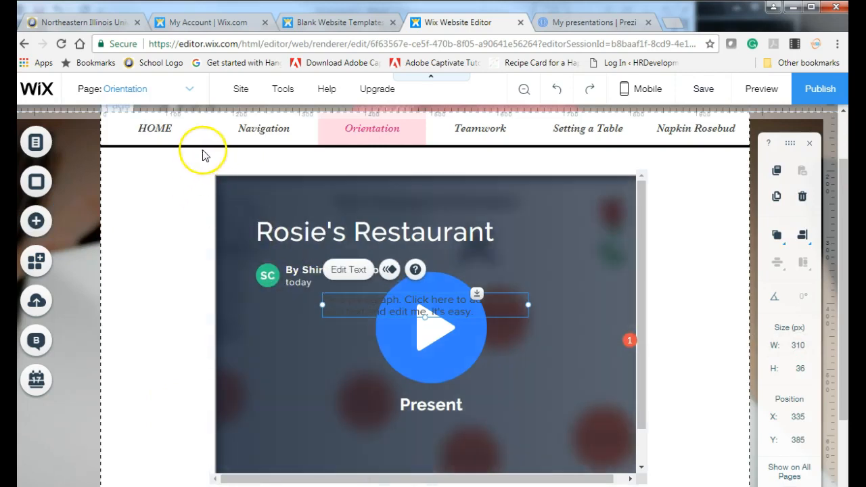
{"action": "left_click_drag", "start_coordinate": [395, 296], "coordinate": [189, 160]}
{"action": "left_click_drag", "start_coordinate": [317, 163], "coordinate": [690, 160]}
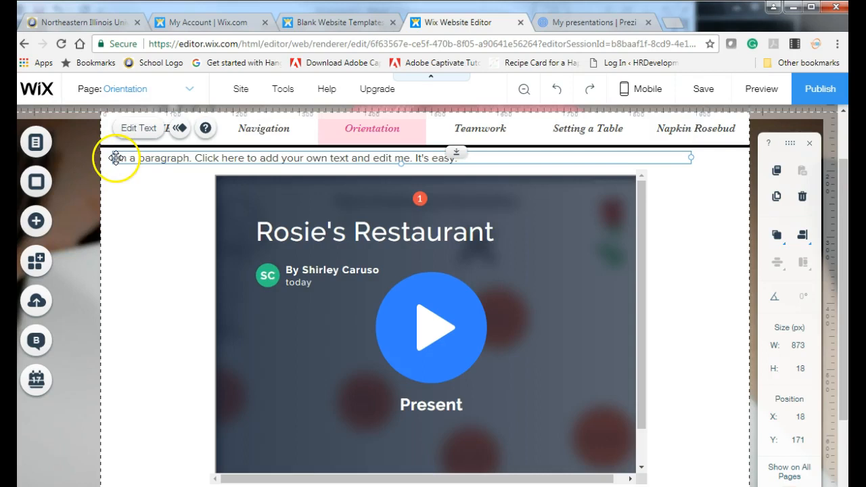
Replace the paragraph's placeholder with "Please view this presentation to learn more about Rosie's Restaurant. Then, go to the Teamwork tab."
{"action": "double_click", "coordinate": [286, 158]}
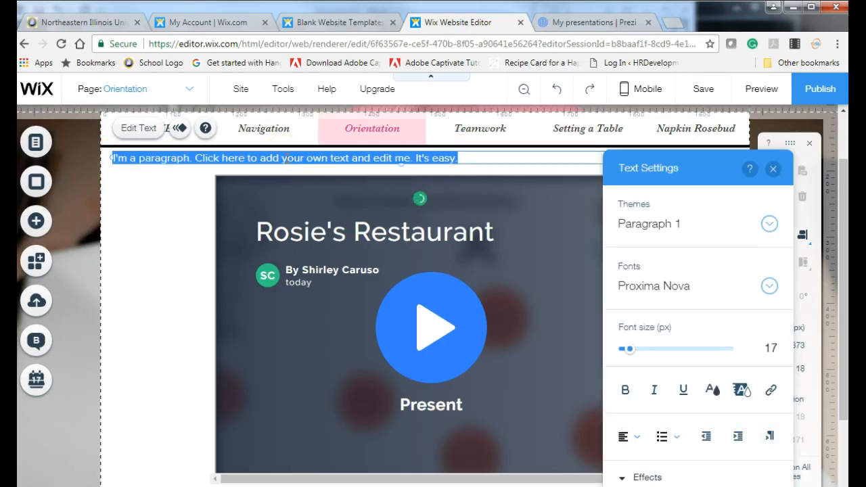
{"action": "type", "text": "Pl"}
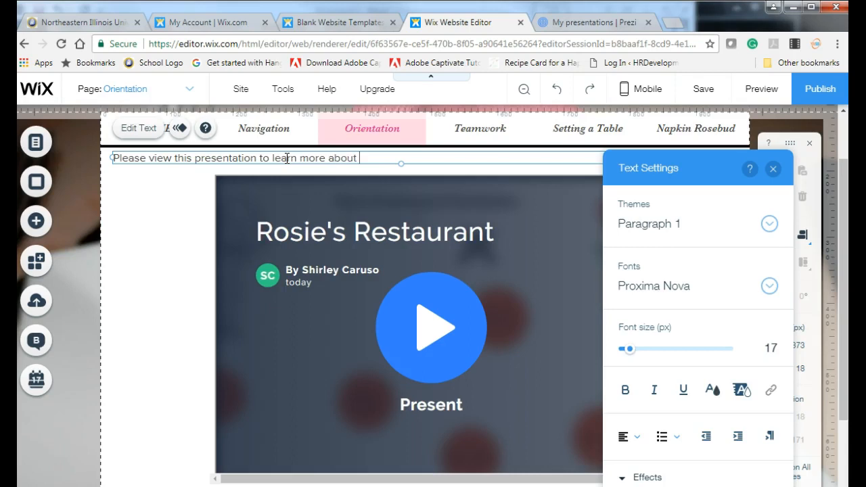
{"action": "type", "text": "si"}
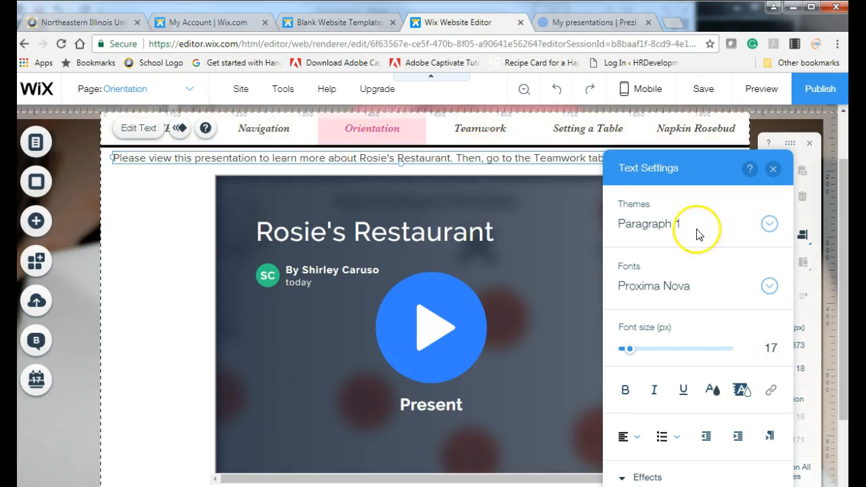
{"action": "left_click", "coordinate": [772, 168]}
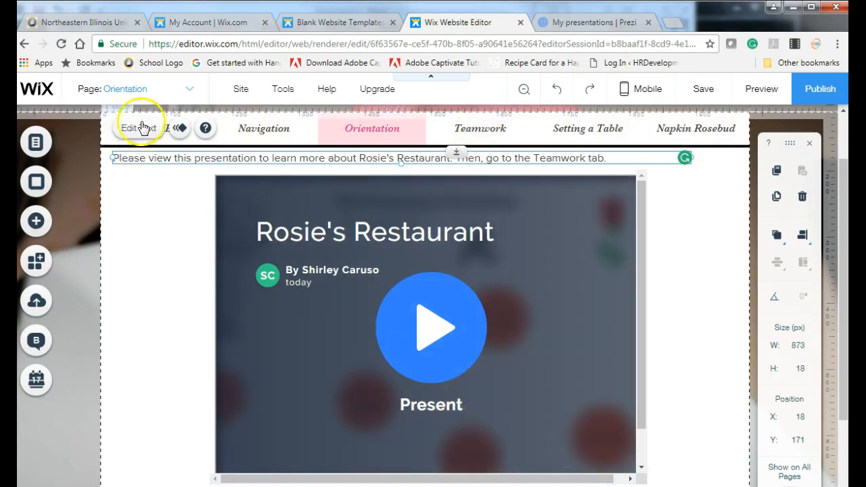
Switch to the HOME page and add a paragraph text box below the bulleted list of training topics
{"action": "left_click", "coordinate": [189, 91]}
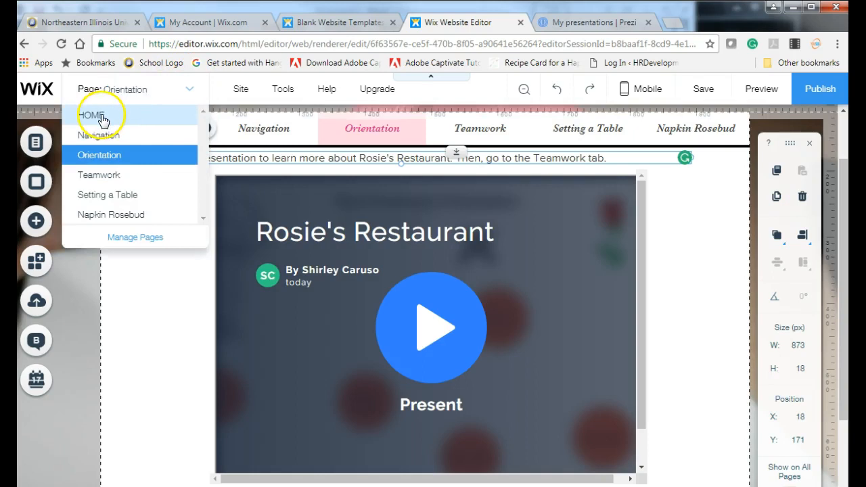
{"action": "left_click", "coordinate": [101, 114]}
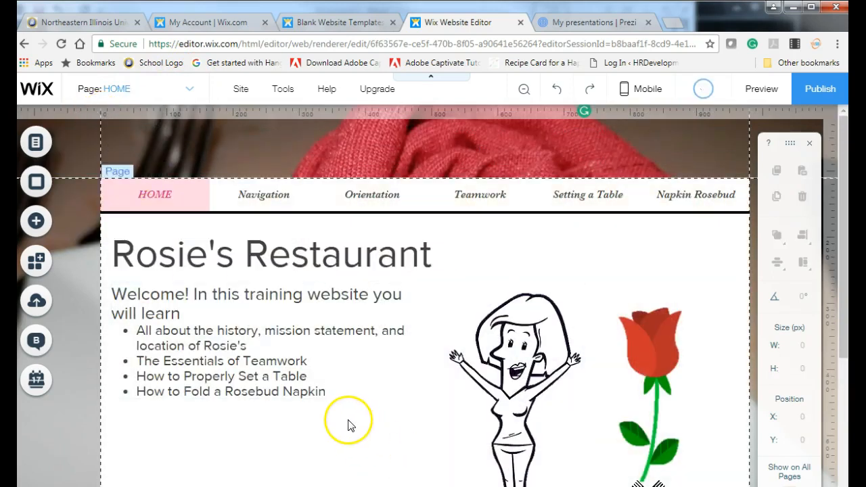
{"action": "scroll", "coordinate": [347, 422], "scroll_direction": "down", "scroll_amount": 2}
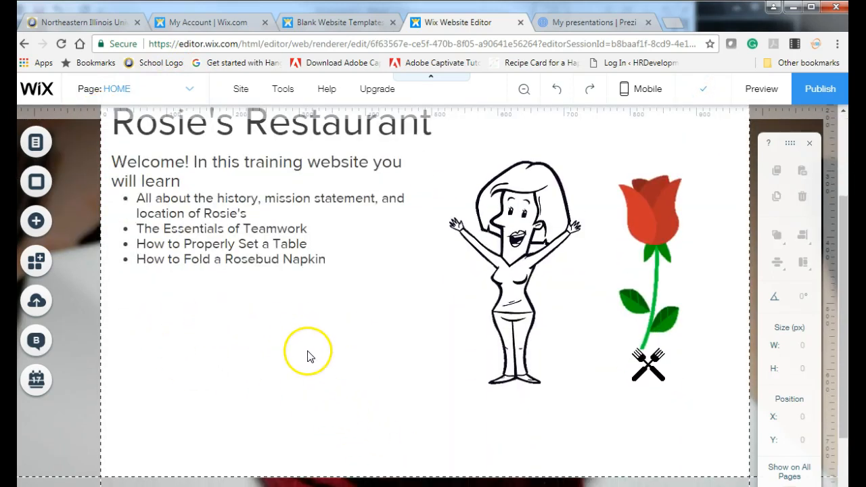
{"action": "scroll", "coordinate": [308, 359], "scroll_direction": "up", "scroll_amount": 1}
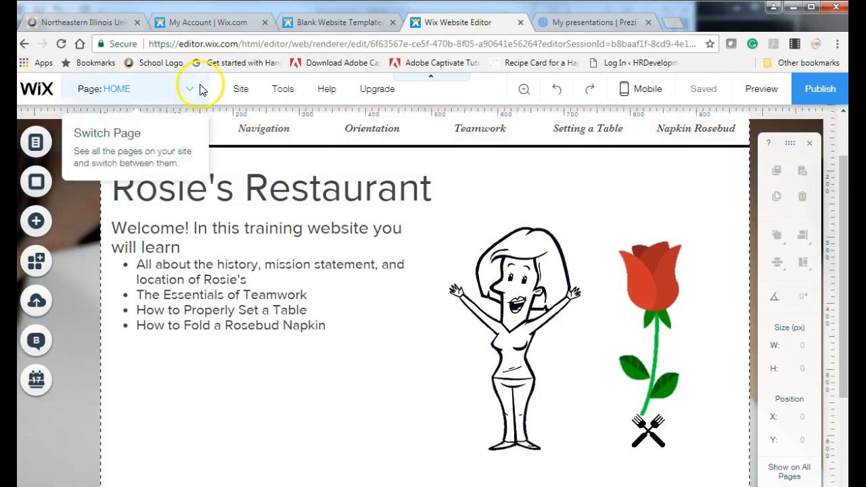
{"action": "left_click", "coordinate": [37, 222]}
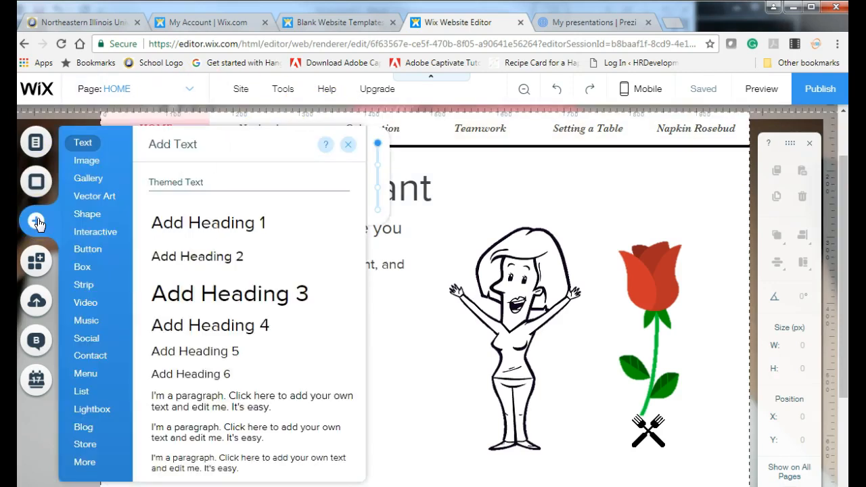
{"action": "left_click", "coordinate": [177, 400]}
{"action": "mouse_move", "coordinate": [359, 294]}
{"action": "left_mouse_down"}
{"action": "mouse_move", "coordinate": [217, 392]}
{"action": "mouse_move", "coordinate": [385, 276]}
{"action": "mouse_move", "coordinate": [393, 325]}
{"action": "mouse_move", "coordinate": [369, 286]}
{"action": "mouse_move", "coordinate": [367, 295]}
{"action": "left_mouse_up"}
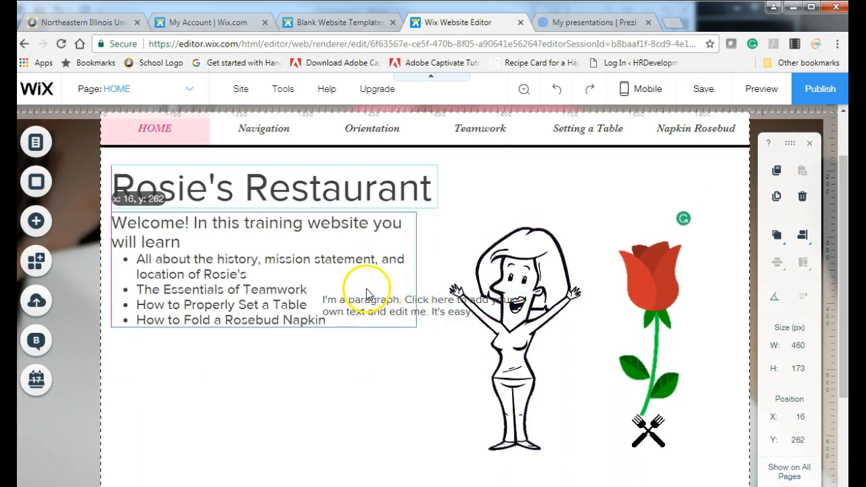
{"action": "left_click", "coordinate": [440, 309]}
{"action": "left_click_drag", "start_coordinate": [441, 309], "coordinate": [255, 363]}
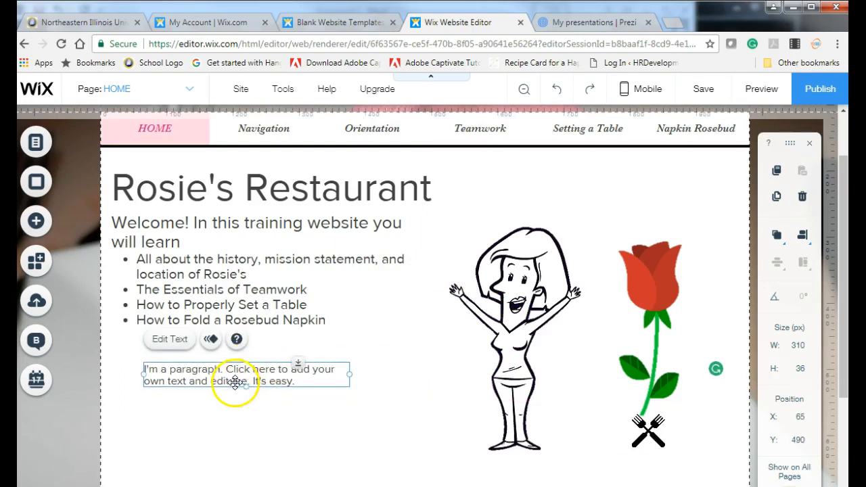
Replace the new paragraph's placeholder with 'To get started, please click on "Navigation".' and save the site
{"action": "double_click", "coordinate": [238, 382]}
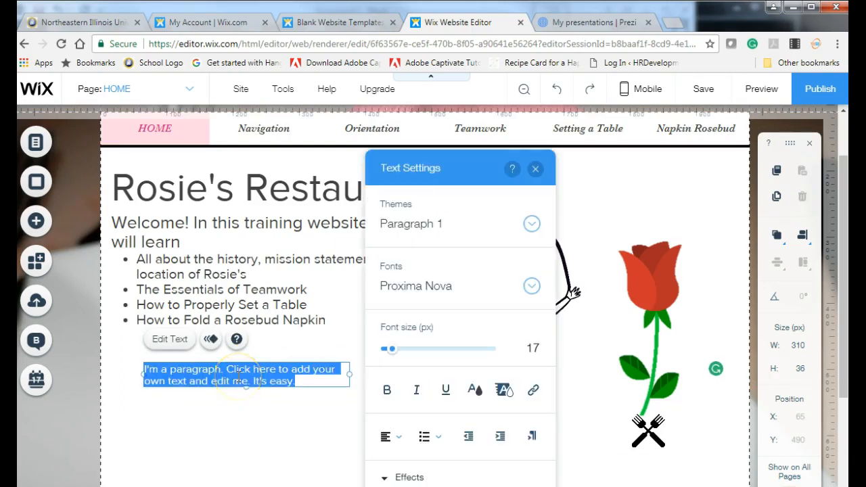
{"action": "type", "text": "To get started, please click on \"Na"}
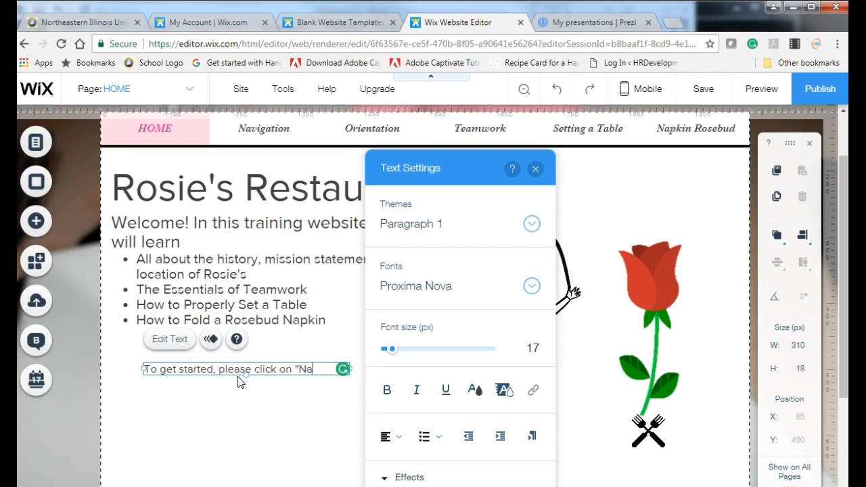
{"action": "type", "text": "ion"}
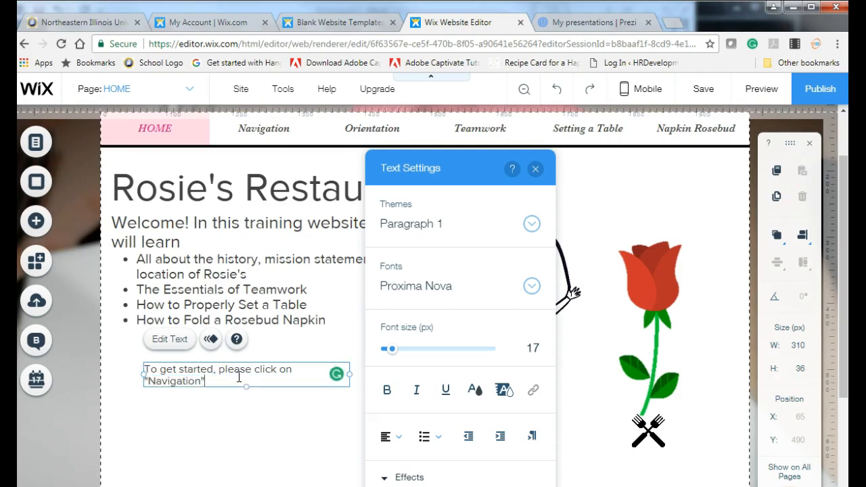
{"action": "key", "text": "ctrl+s"}
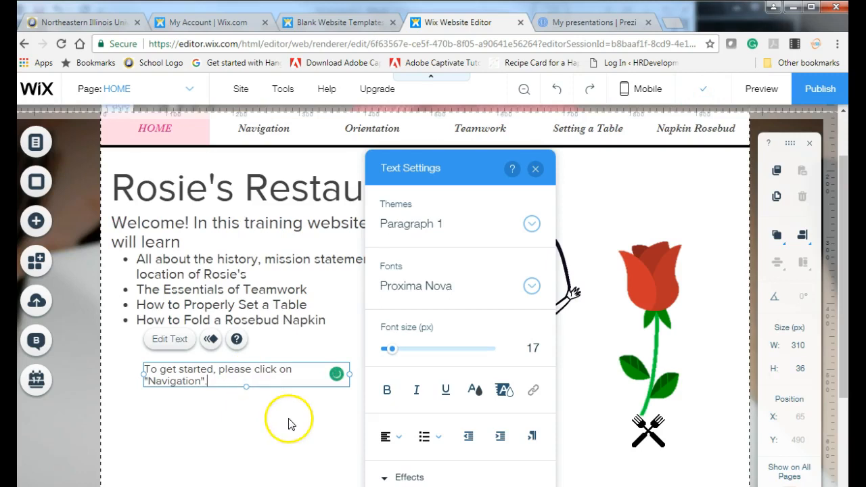
{"action": "left_click", "coordinate": [535, 169]}
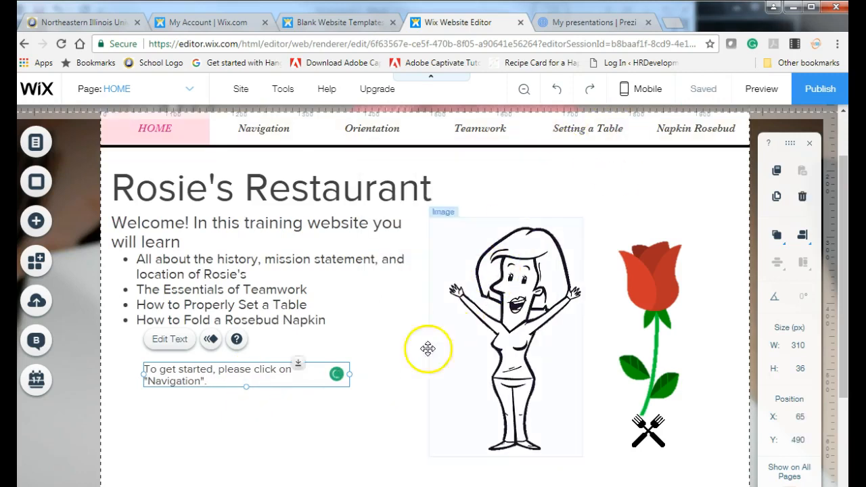
Widen the "To get started" text box to about 444 px so it fits on one line, and make its text bold
{"action": "left_click_drag", "start_coordinate": [349, 374], "coordinate": [400, 396]}
{"action": "left_click", "coordinate": [399, 396]}
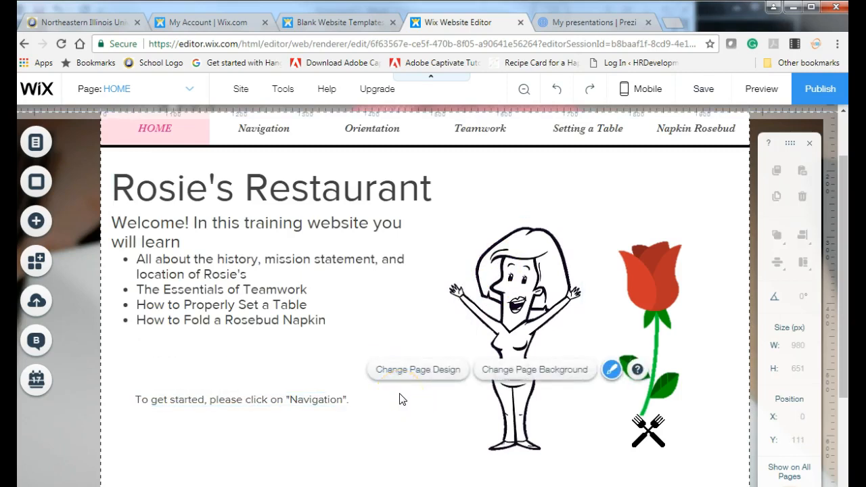
{"action": "left_click", "coordinate": [336, 399]}
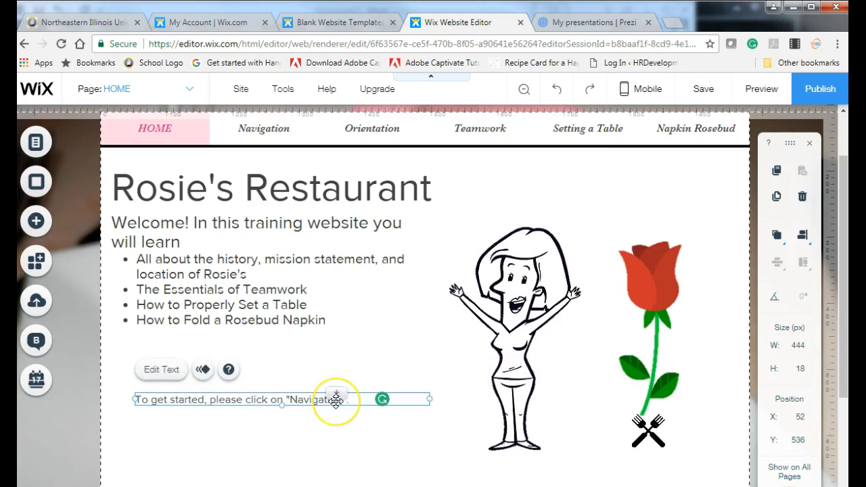
{"action": "left_click", "coordinate": [164, 371]}
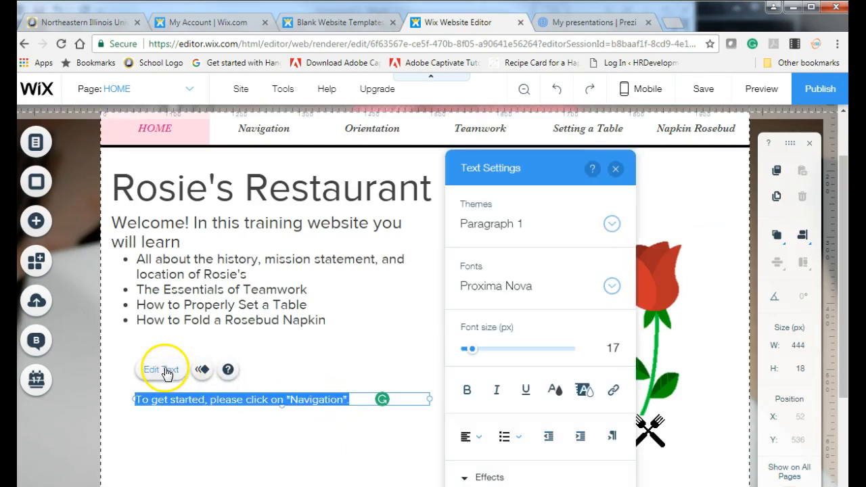
{"action": "left_click", "coordinate": [467, 391]}
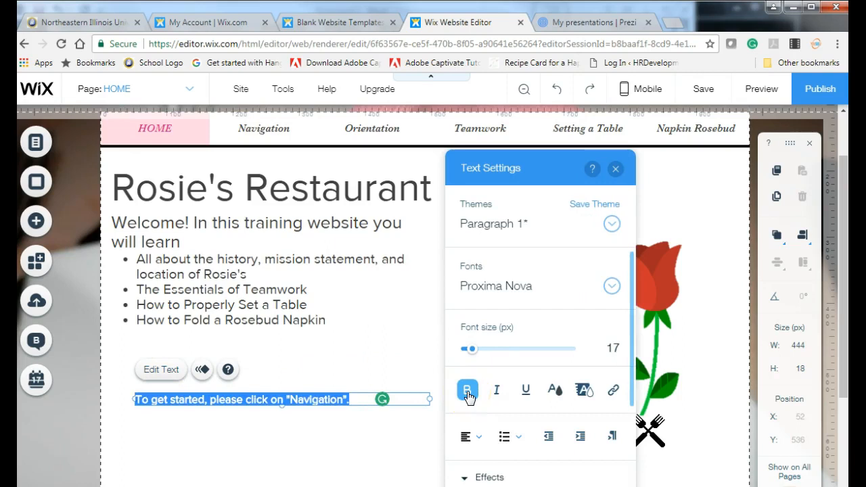
{"action": "left_click", "coordinate": [467, 477]}
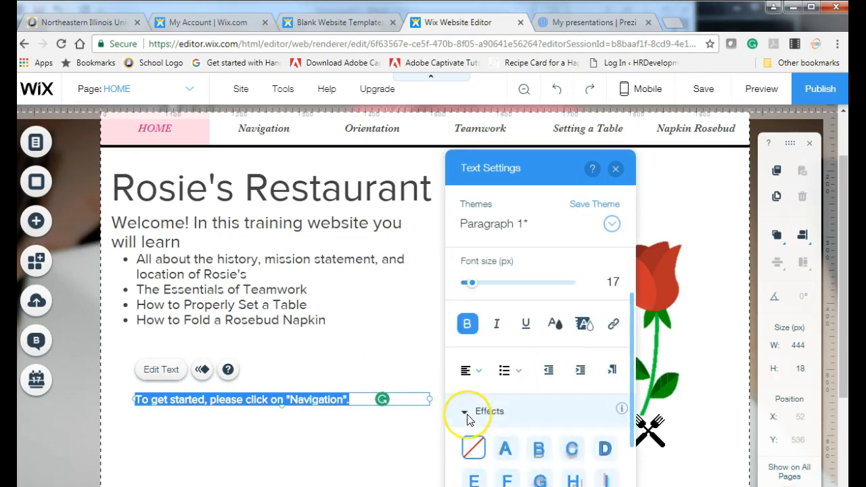
{"action": "left_click", "coordinate": [466, 414]}
{"action": "scroll", "coordinate": [558, 419], "scroll_direction": "down", "scroll_amount": 1}
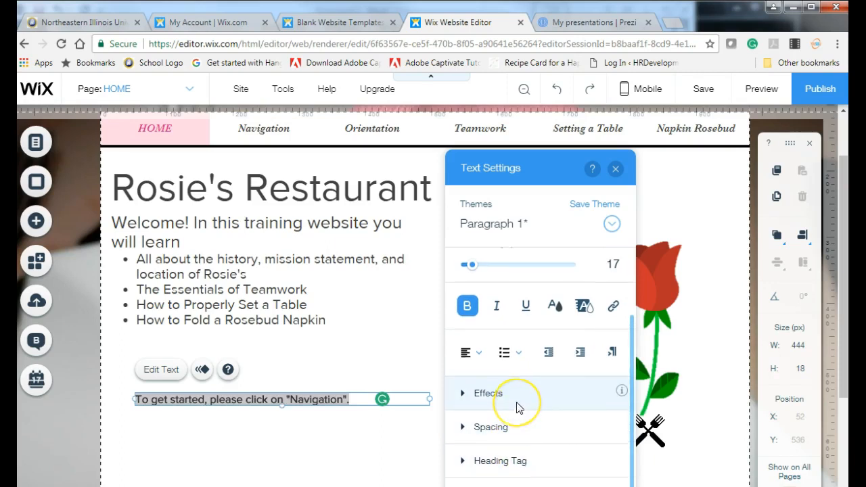
{"action": "scroll", "coordinate": [518, 406], "scroll_direction": "up", "scroll_amount": 2}
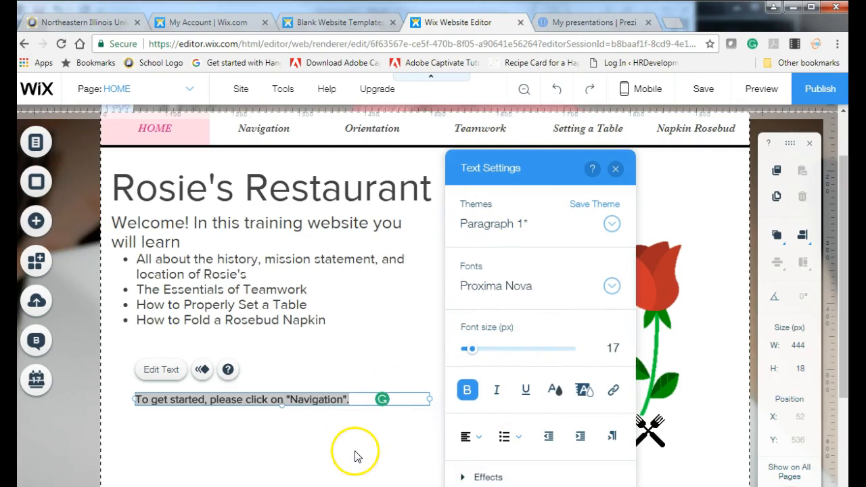
Enlarge the "To get started" text to font size 29 px and save the site
{"action": "left_click_drag", "start_coordinate": [469, 347], "coordinate": [482, 356]}
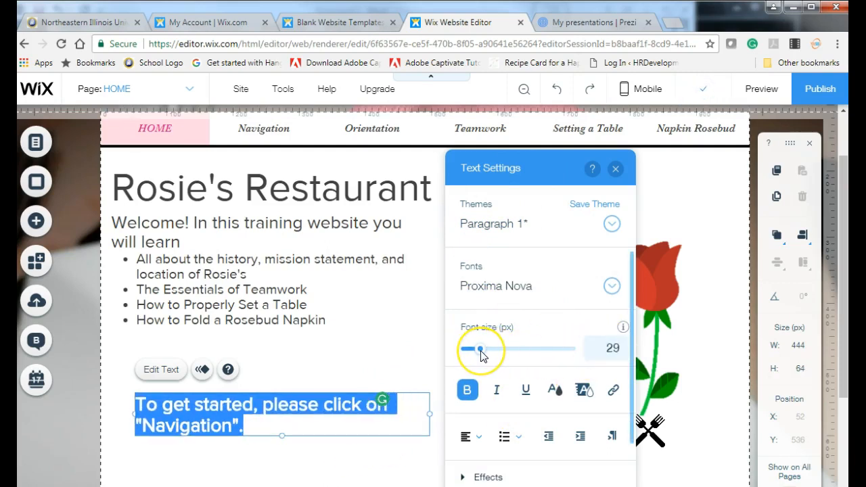
{"action": "left_click", "coordinate": [415, 363]}
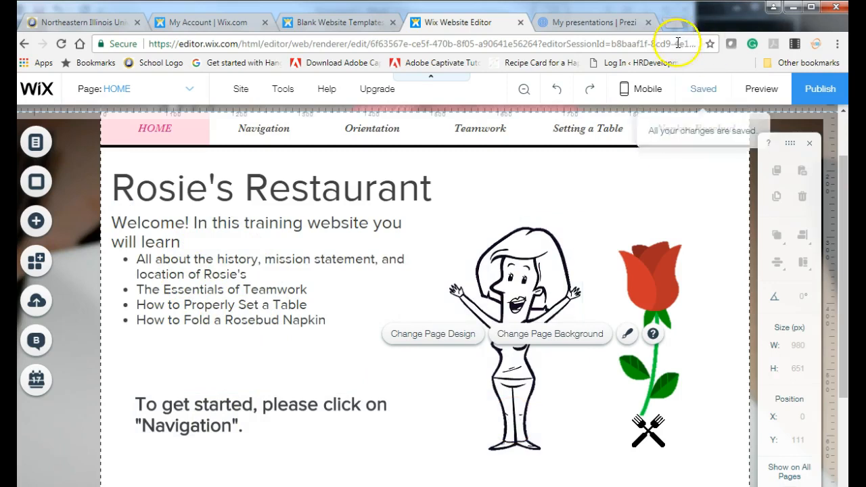
{"action": "left_click", "coordinate": [703, 91]}
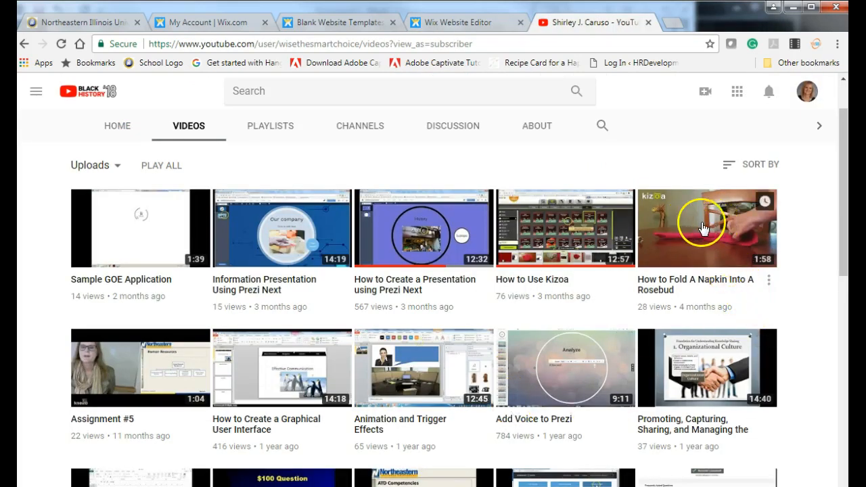
Open the "How to Fold A Napkin Into A Rosebud" video from the YouTube channel's uploads and pause playback
{"action": "left_click", "coordinate": [769, 283]}
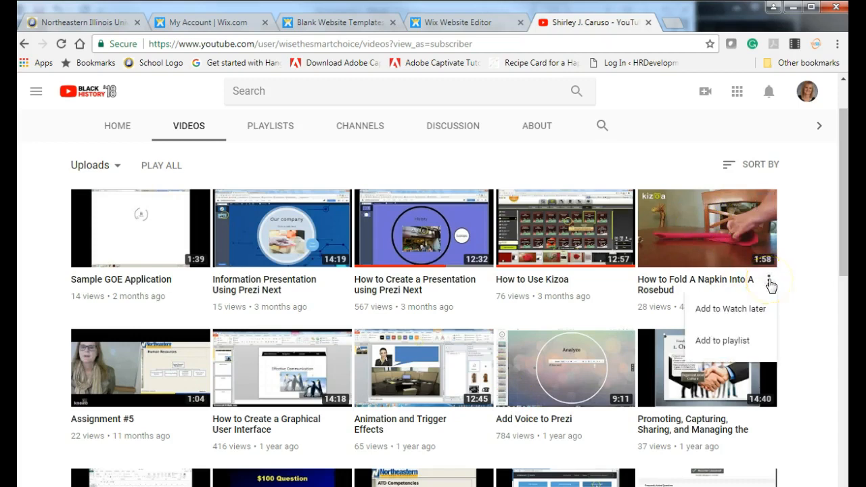
{"action": "left_click", "coordinate": [719, 236]}
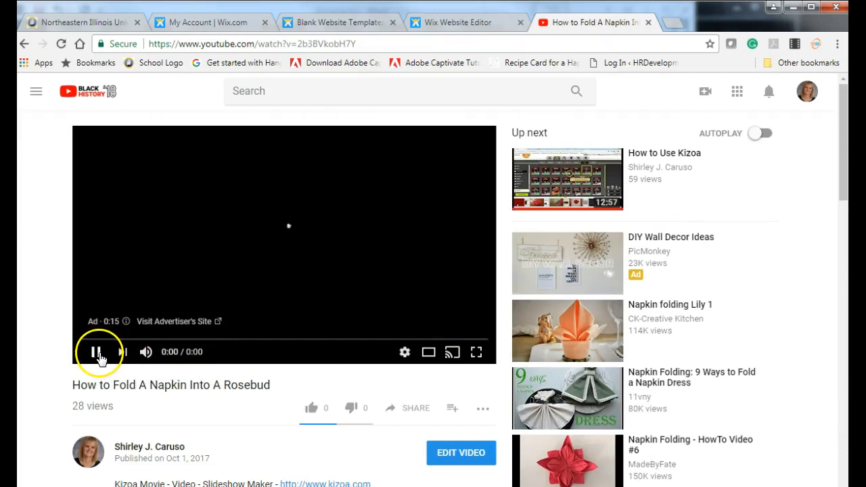
{"action": "left_click", "coordinate": [95, 351]}
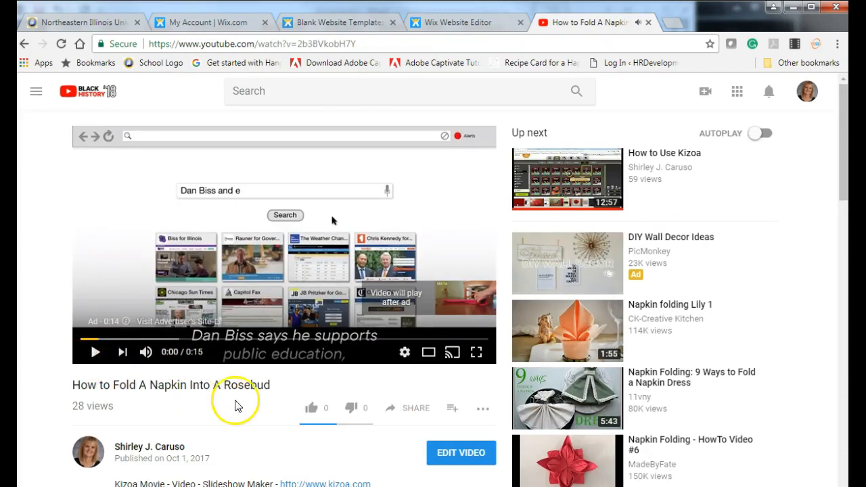
Copy the full iframe embed code of the napkin-folding video from its sharing options
{"action": "scroll", "coordinate": [247, 404], "scroll_direction": "down", "scroll_amount": 1}
{"action": "scroll", "coordinate": [247, 405], "scroll_direction": "down", "scroll_amount": 3}
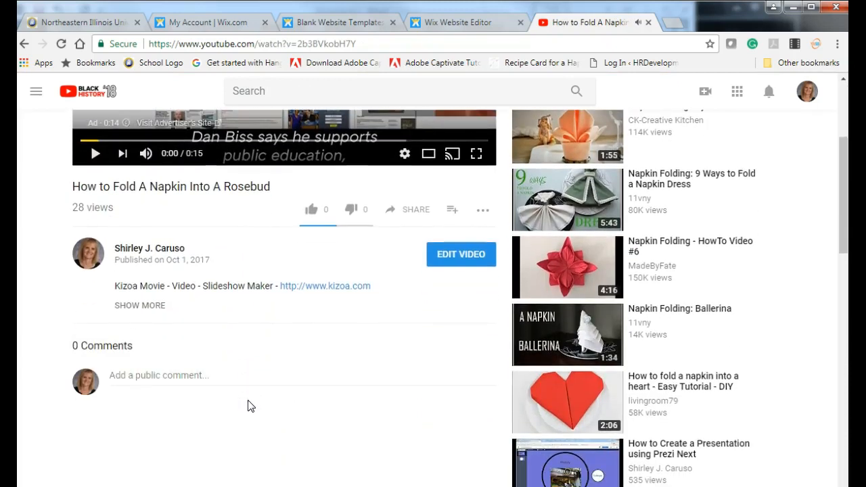
{"action": "left_click", "coordinate": [416, 214]}
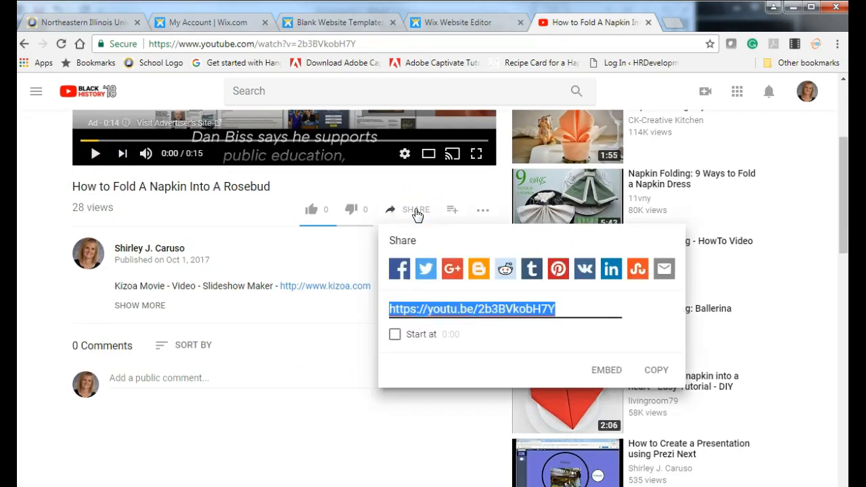
{"action": "left_click", "coordinate": [605, 372]}
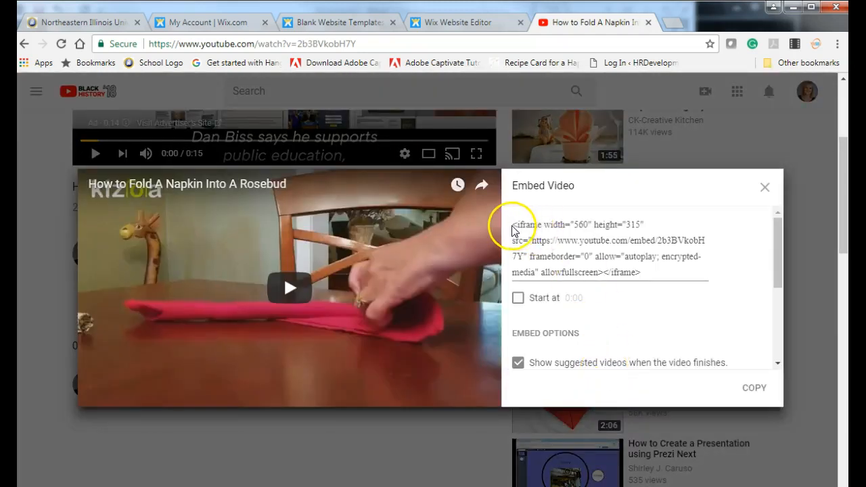
{"action": "left_click_drag", "start_coordinate": [514, 226], "coordinate": [665, 275]}
{"action": "left_click", "coordinate": [754, 390]}
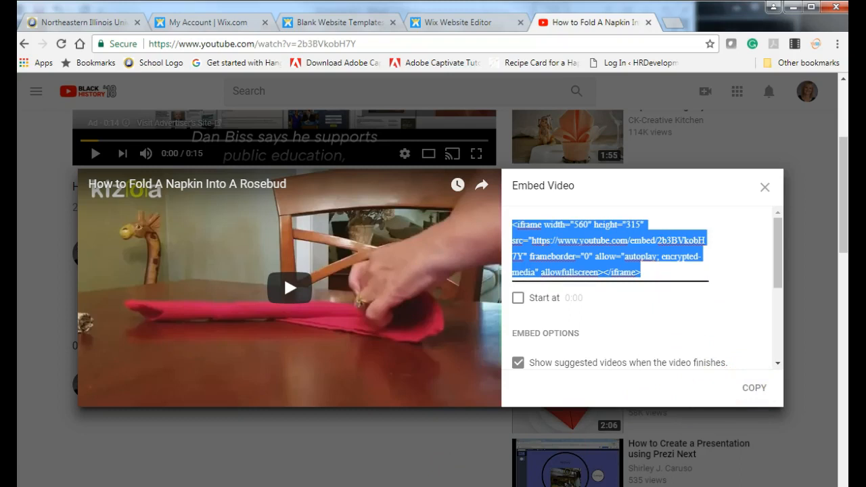
{"action": "mouse_move", "coordinate": [188, 486]}
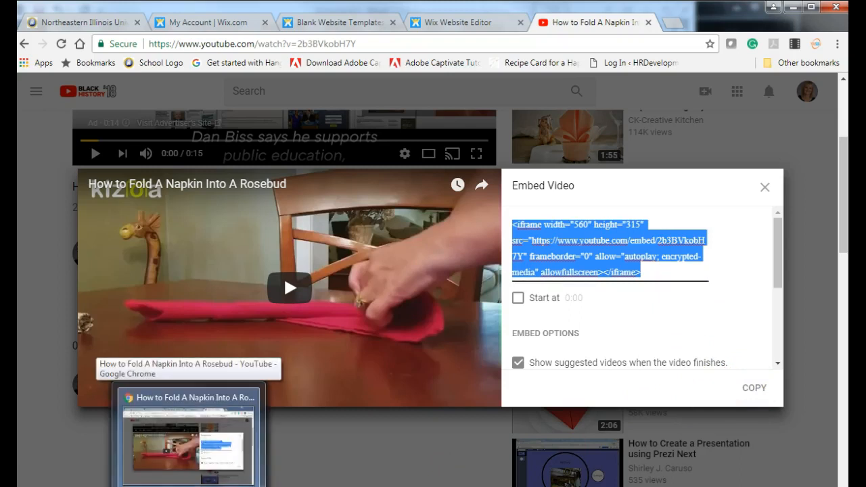
Switch back to the Wix editor, go to the Napkin Rosebud page and add an HTML Code element to it
{"action": "left_click", "coordinate": [455, 24]}
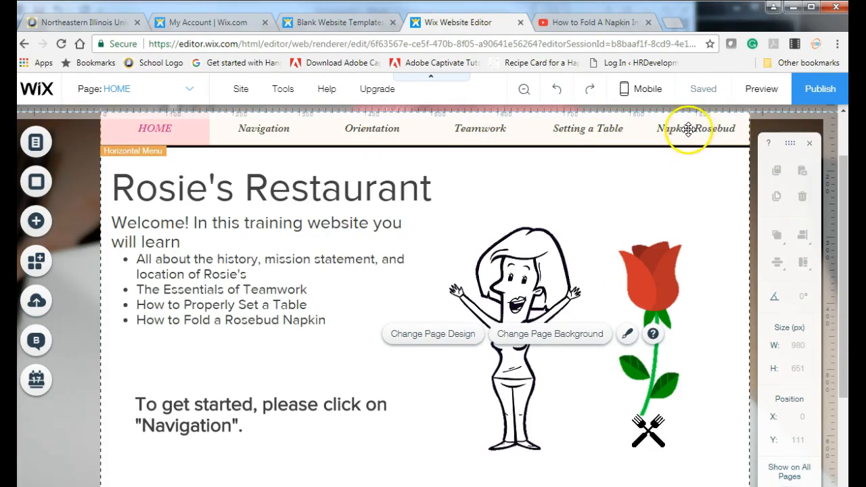
{"action": "left_click", "coordinate": [188, 91]}
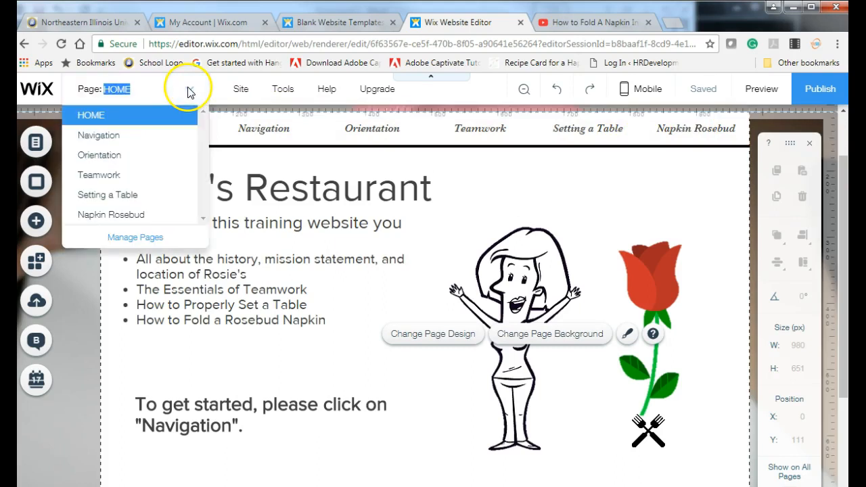
{"action": "left_click", "coordinate": [124, 215]}
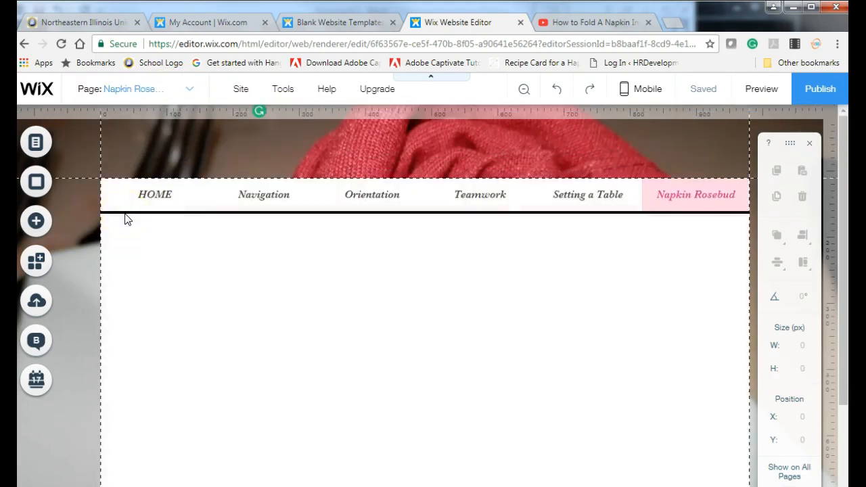
{"action": "left_click", "coordinate": [37, 223]}
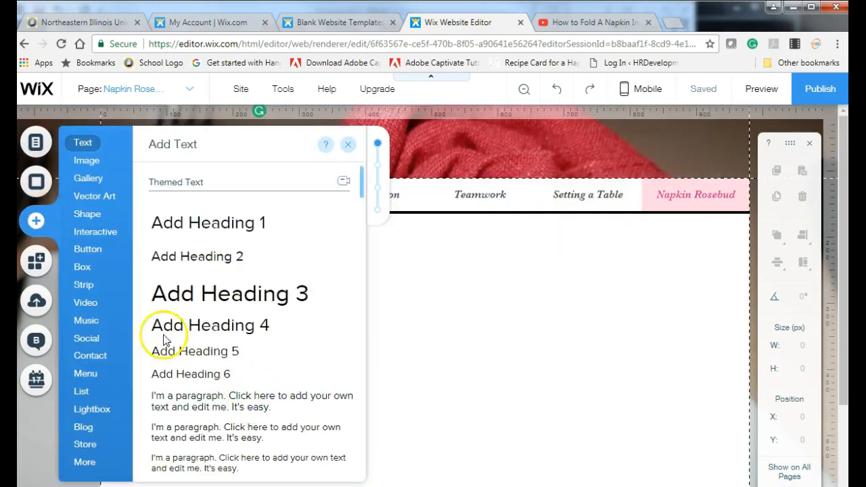
{"action": "mouse_move", "coordinate": [98, 467]}
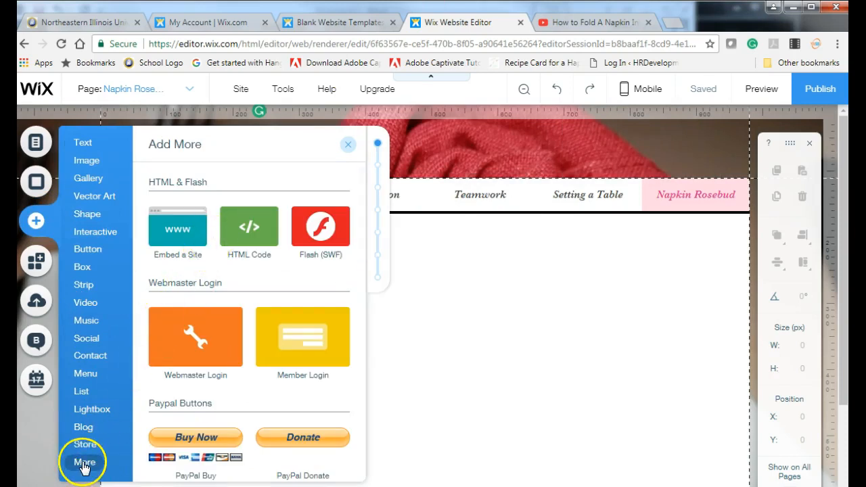
{"action": "left_click", "coordinate": [255, 238]}
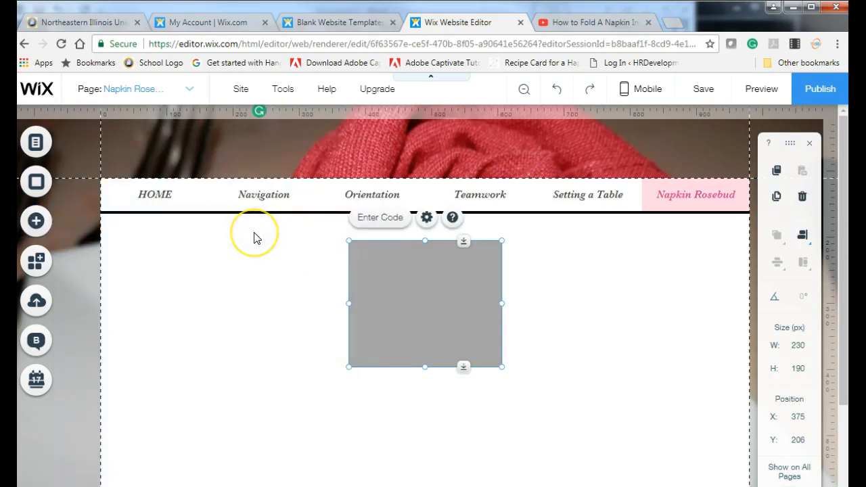
Paste the copied YouTube embed code into the HTML element's code settings and update it
{"action": "left_click", "coordinate": [377, 222]}
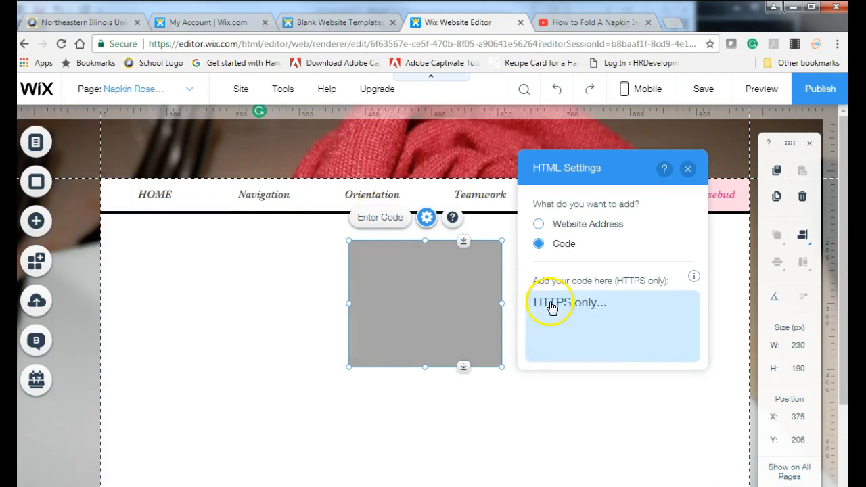
{"action": "left_click", "coordinate": [551, 303]}
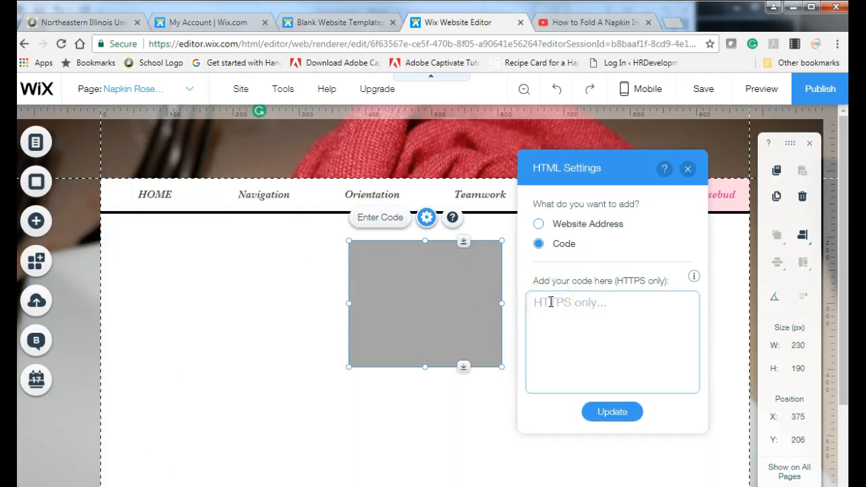
{"action": "key", "text": "ctrl+v"}
{"action": "left_click", "coordinate": [625, 426]}
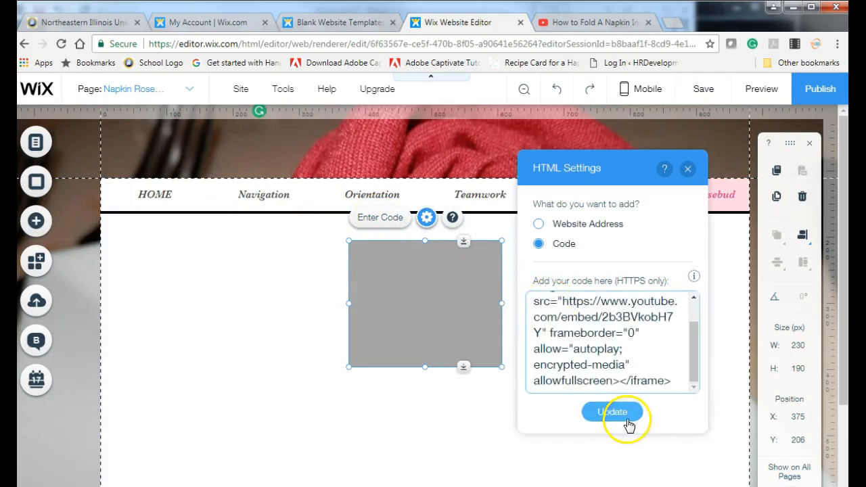
{"action": "left_click", "coordinate": [612, 412]}
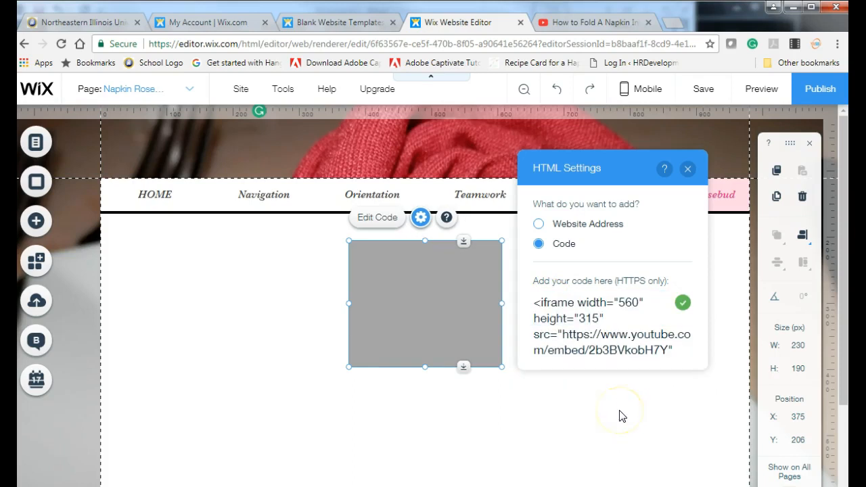
Resize the embedded video frame to about 620 by 316 px and move it down to about X 211, Y 284
{"action": "left_click_drag", "start_coordinate": [501, 366], "coordinate": [656, 457]}
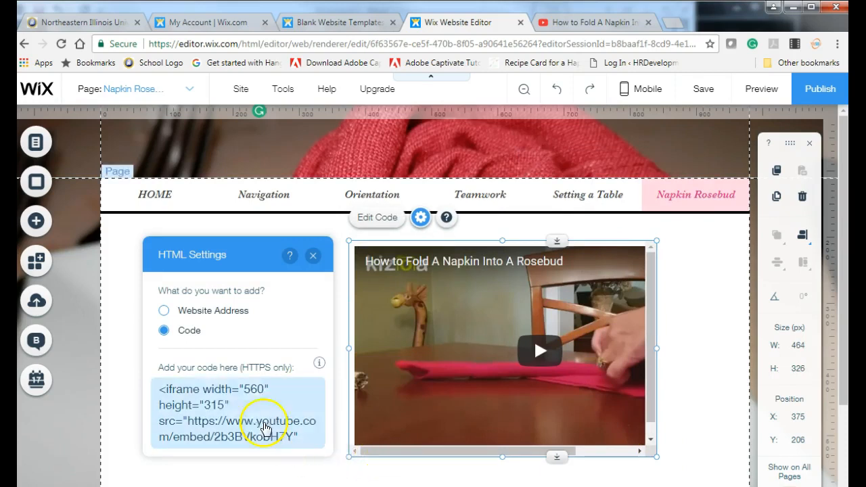
{"action": "left_click_drag", "start_coordinate": [349, 456], "coordinate": [248, 464]}
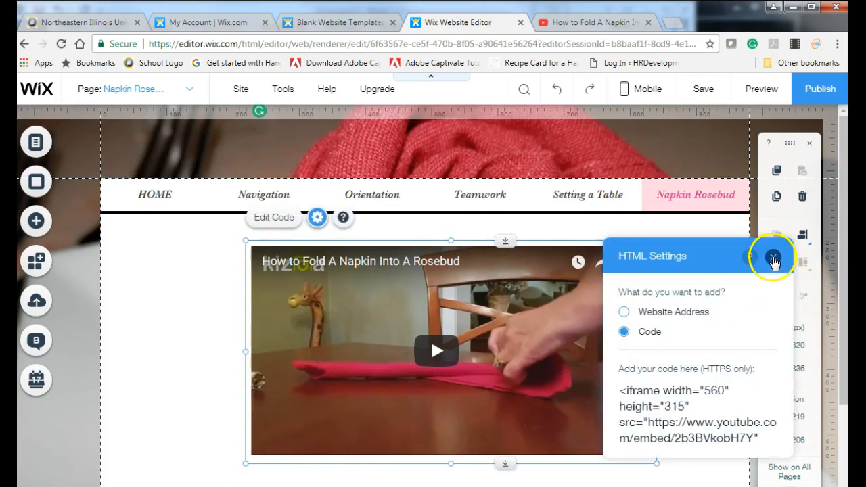
{"action": "left_click", "coordinate": [772, 256]}
{"action": "left_click_drag", "start_coordinate": [614, 240], "coordinate": [599, 256]}
{"action": "scroll", "coordinate": [721, 403], "scroll_direction": "down", "scroll_amount": 2}
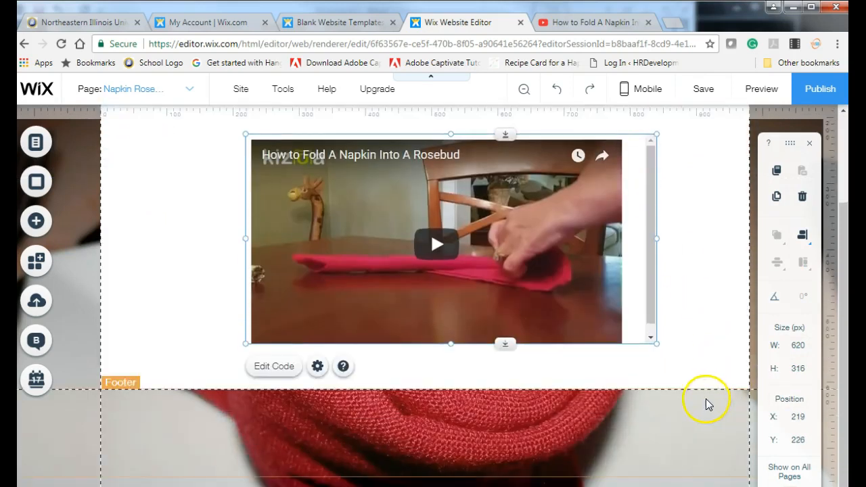
{"action": "scroll", "coordinate": [498, 338], "scroll_direction": "up", "scroll_amount": 2}
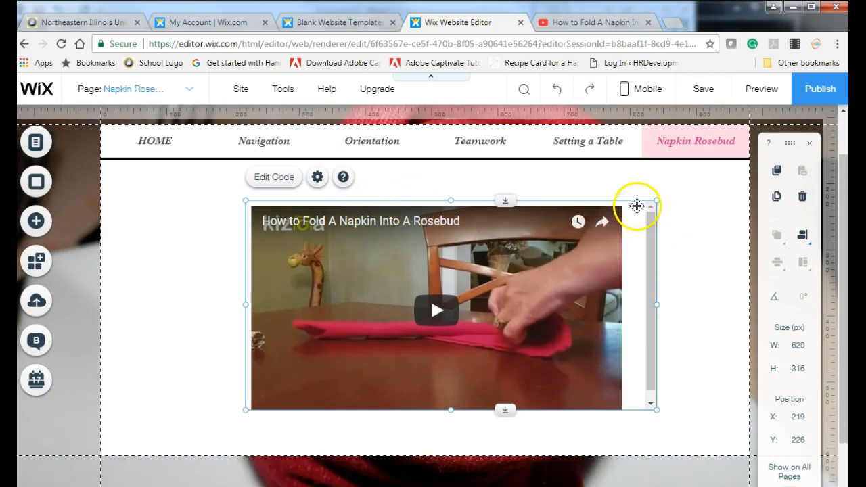
{"action": "left_click_drag", "start_coordinate": [636, 203], "coordinate": [627, 241]}
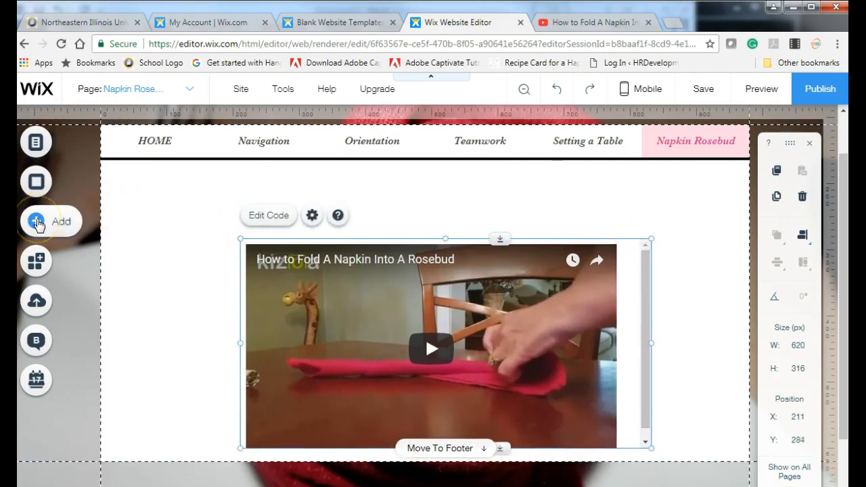
Add a paragraph text box and place it above the video at about X 18, Y 200
{"action": "left_click", "coordinate": [36, 221]}
{"action": "left_click", "coordinate": [84, 143]}
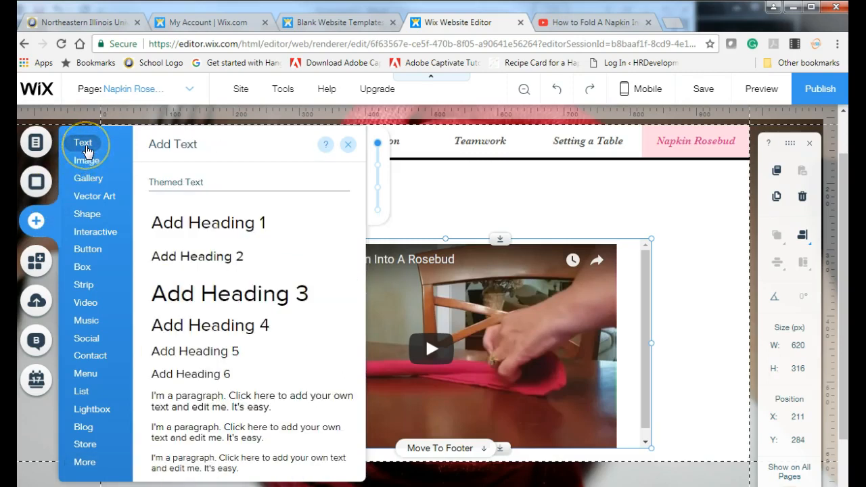
{"action": "left_click", "coordinate": [194, 400]}
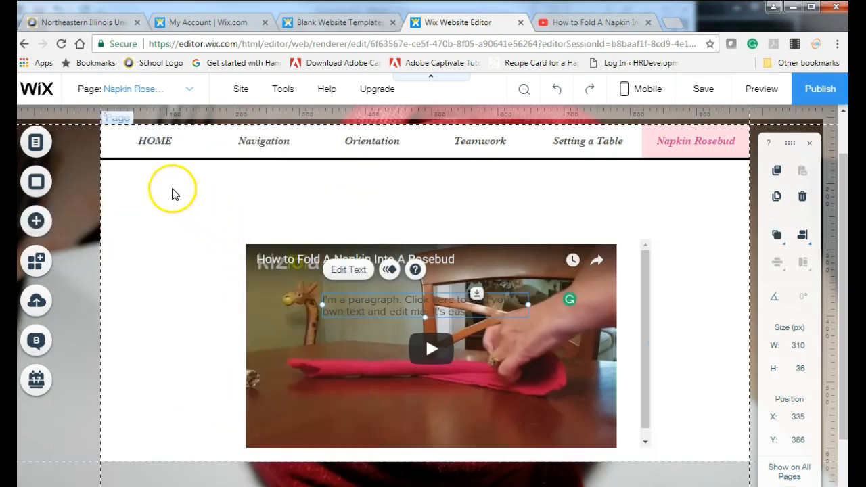
{"action": "left_click_drag", "start_coordinate": [381, 294], "coordinate": [152, 185]}
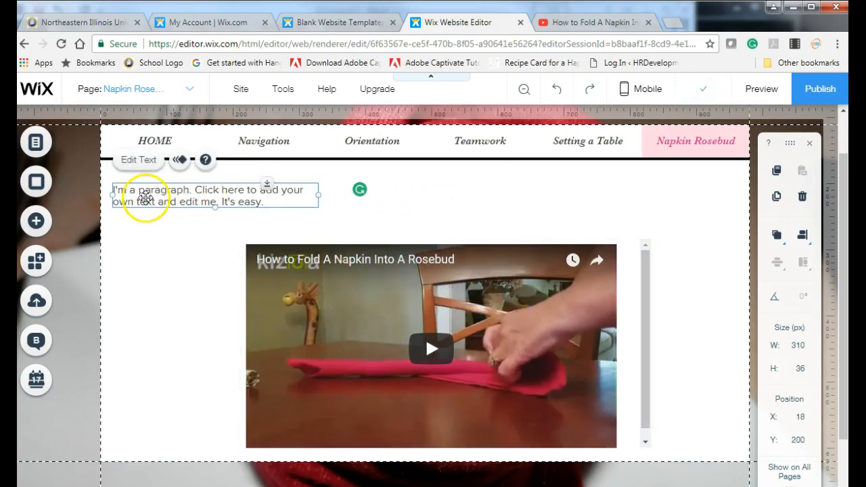
Replace the placeholder paragraph with "Please press play to watch this video. Then, please answer the discussion question."
{"action": "double_click", "coordinate": [145, 197]}
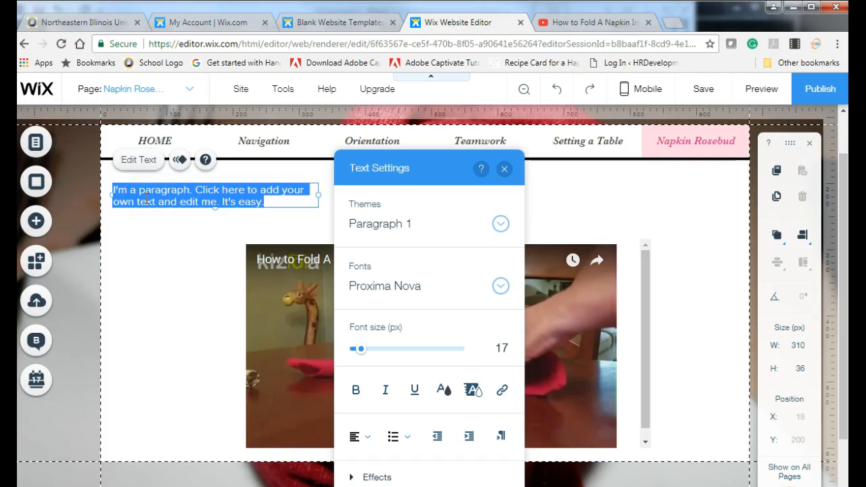
{"action": "type", "text": "P"}
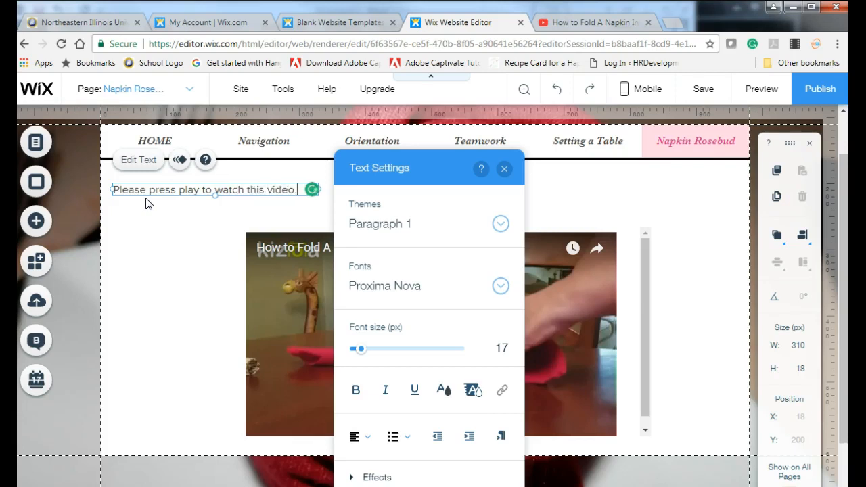
{"action": "type", "text": "he"}
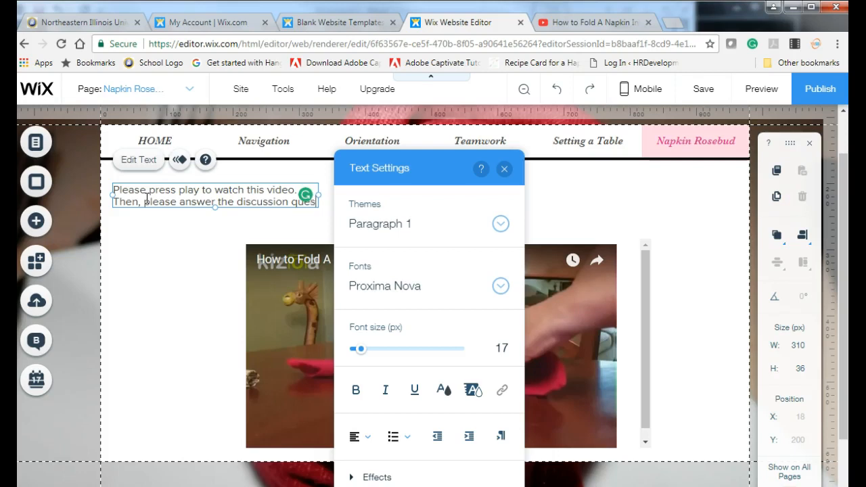
{"action": "type", "text": "tion."}
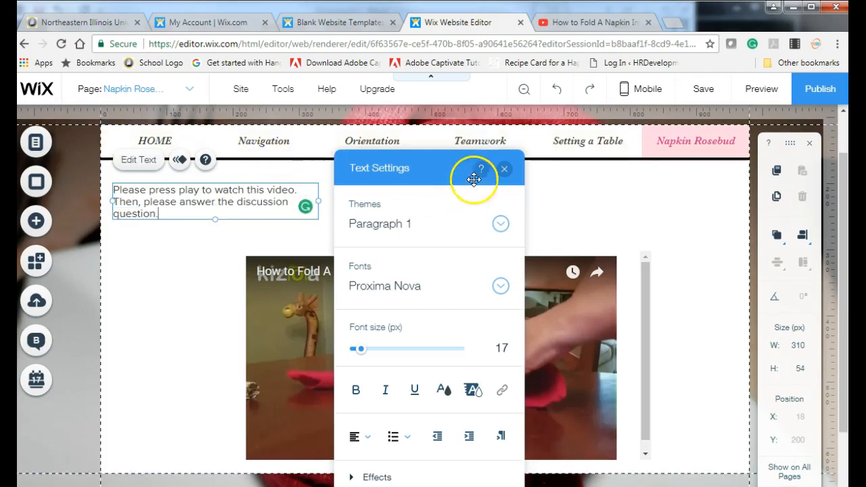
Widen the instruction text box to about 697 px and move the embedded video up to about X 206, Y 265
{"action": "left_click", "coordinate": [503, 168]}
{"action": "left_click_drag", "start_coordinate": [318, 201], "coordinate": [575, 193]}
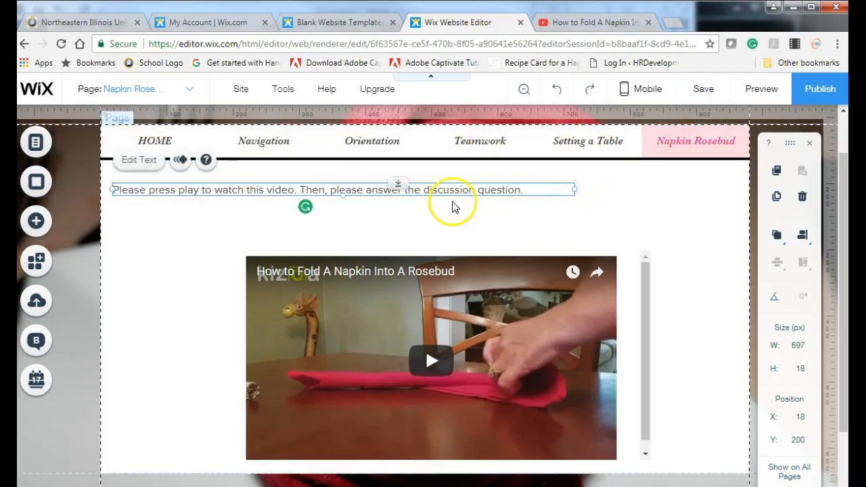
{"action": "left_click", "coordinate": [482, 218]}
{"action": "left_click_drag", "start_coordinate": [415, 300], "coordinate": [415, 275]}
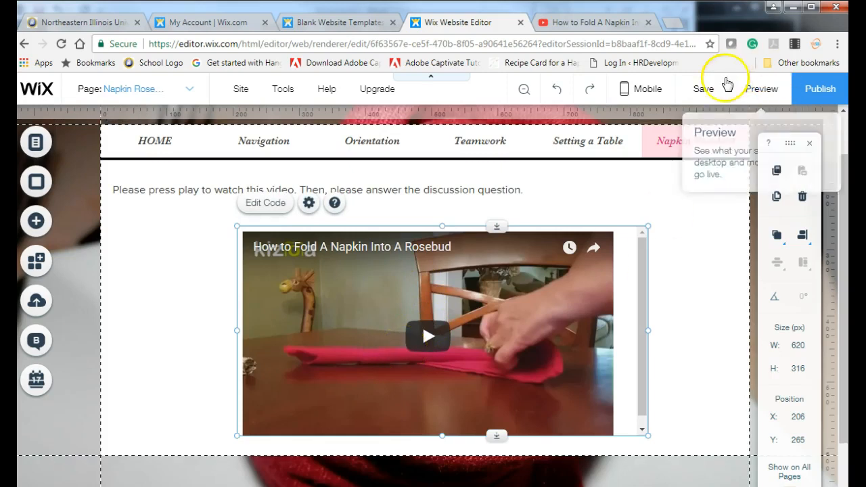
Save the site changes and open the site in preview mode
{"action": "left_click", "coordinate": [702, 90]}
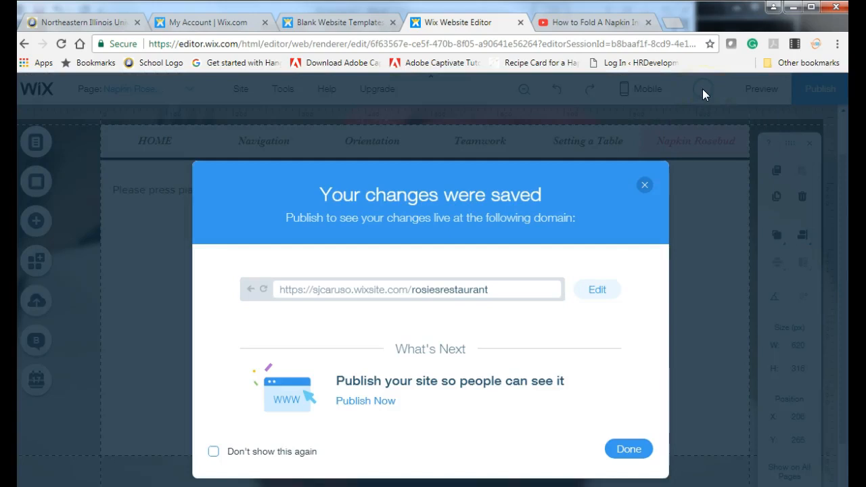
{"action": "left_click", "coordinate": [622, 450]}
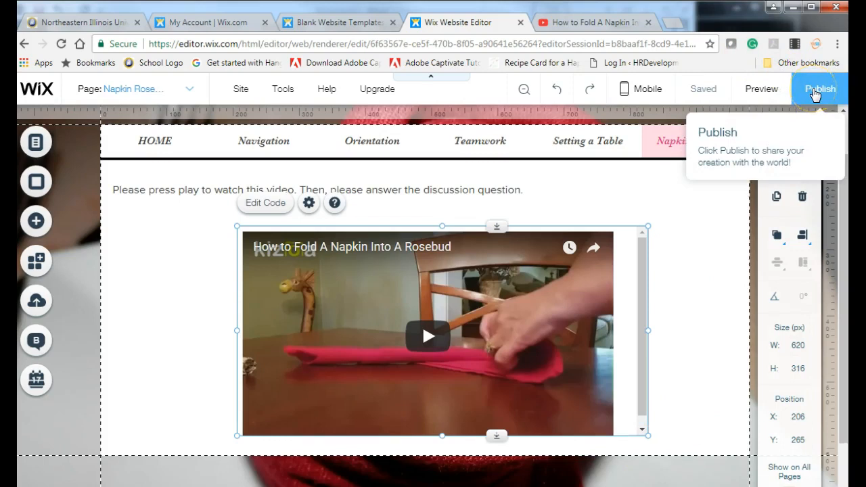
{"action": "left_click", "coordinate": [761, 90]}
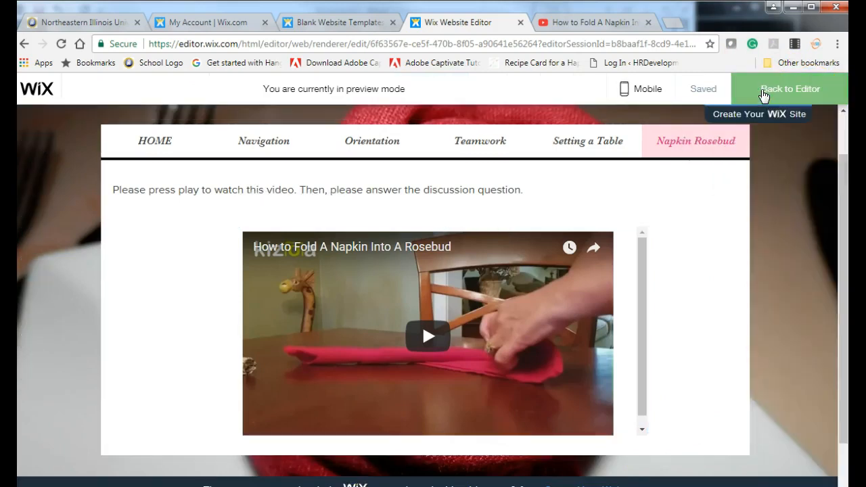
Review the HOME page content and the embedded presentation on the Orientation page in the preview
{"action": "left_click", "coordinate": [153, 142]}
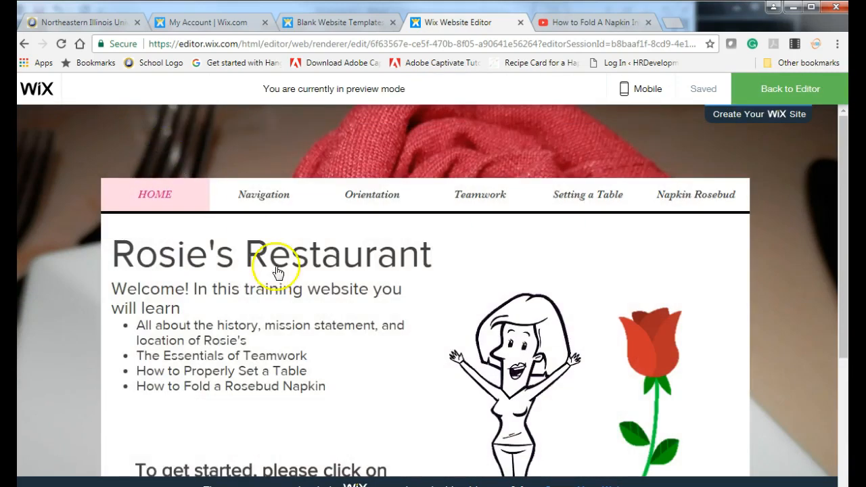
{"action": "scroll", "coordinate": [345, 321], "scroll_direction": "down", "scroll_amount": 1}
{"action": "scroll", "coordinate": [345, 321], "scroll_direction": "down", "scroll_amount": 3}
{"action": "scroll", "coordinate": [346, 321], "scroll_direction": "up", "scroll_amount": 2}
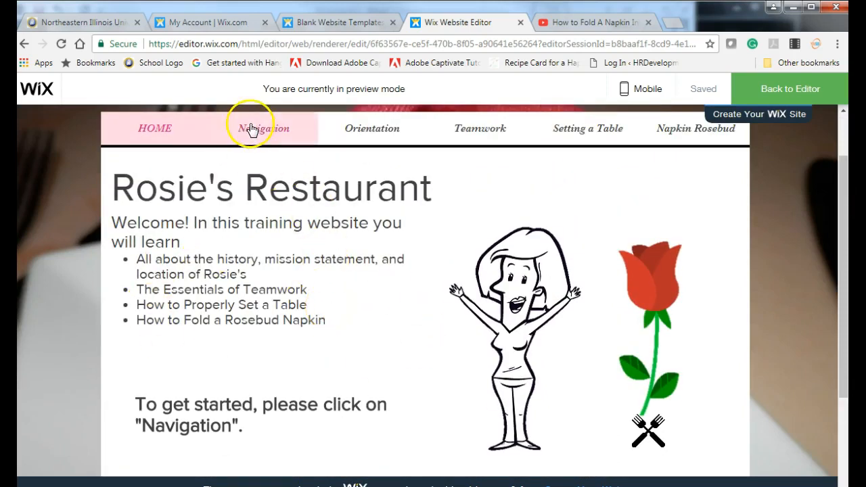
{"action": "left_click", "coordinate": [366, 133]}
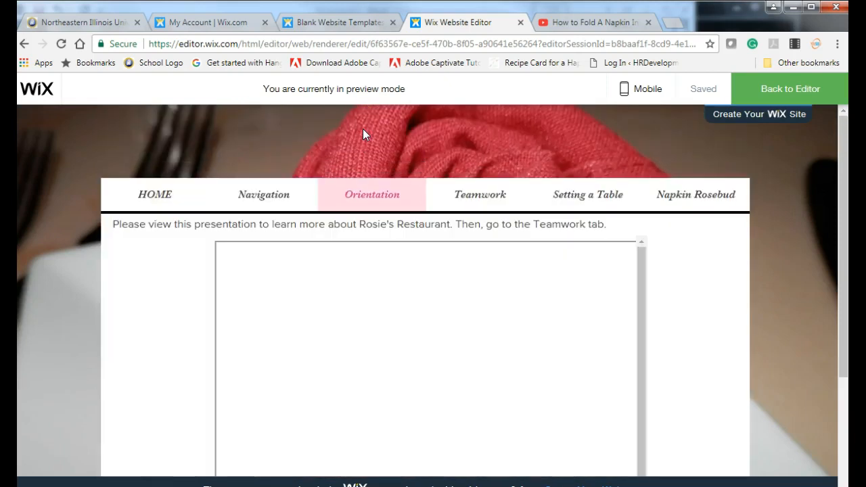
{"action": "scroll", "coordinate": [659, 363], "scroll_direction": "down", "scroll_amount": 1}
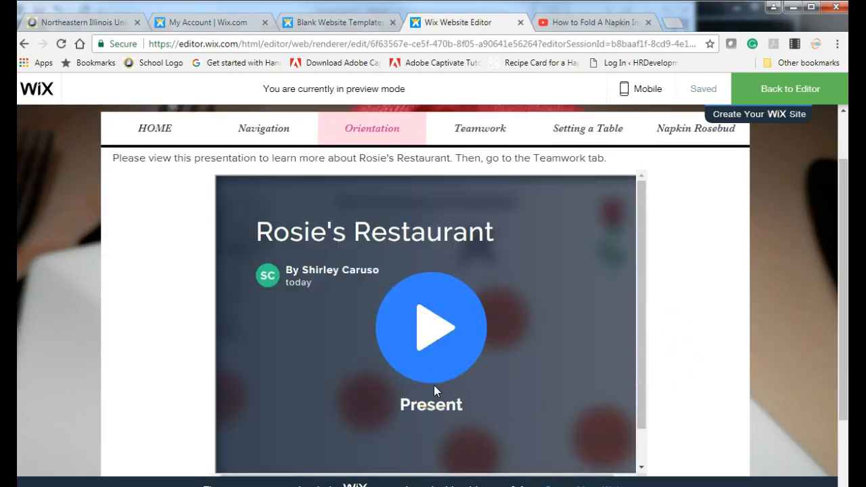
Check the instructions and embedded video on the Napkin Rosebud page in the preview, and return to the editor
{"action": "left_click", "coordinate": [675, 134]}
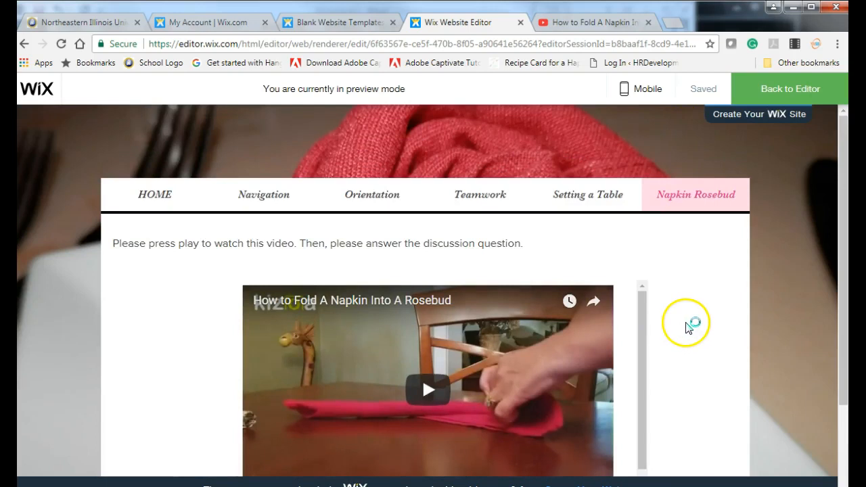
{"action": "scroll", "coordinate": [690, 325], "scroll_direction": "down", "scroll_amount": 1}
{"action": "scroll", "coordinate": [685, 327], "scroll_direction": "down", "scroll_amount": 1}
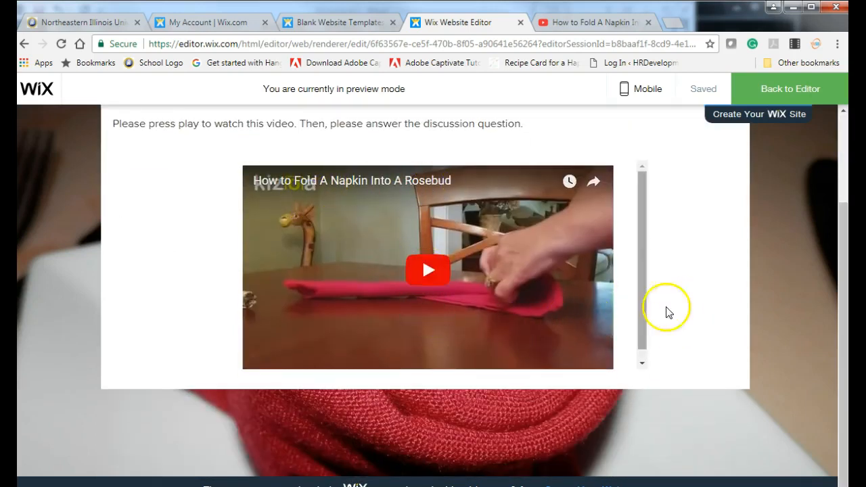
{"action": "scroll", "coordinate": [702, 344], "scroll_direction": "up", "scroll_amount": 2}
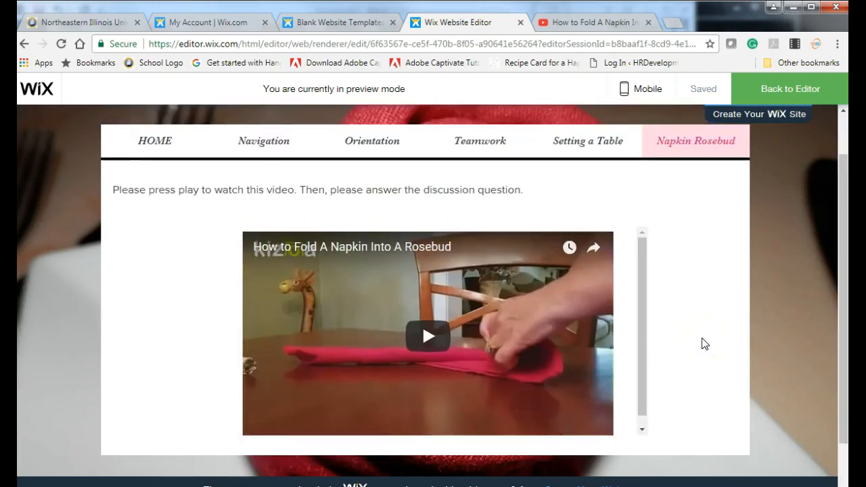
{"action": "scroll", "coordinate": [701, 344], "scroll_direction": "down", "scroll_amount": 2}
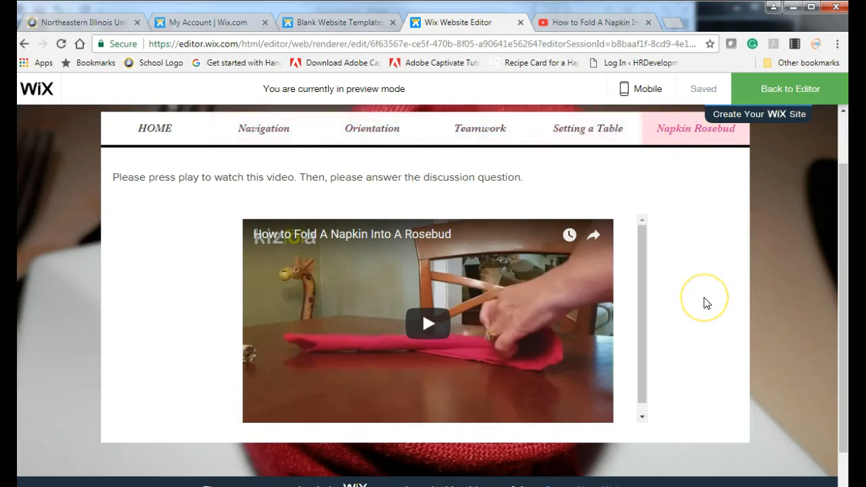
{"action": "scroll", "coordinate": [705, 302], "scroll_direction": "up", "scroll_amount": 1}
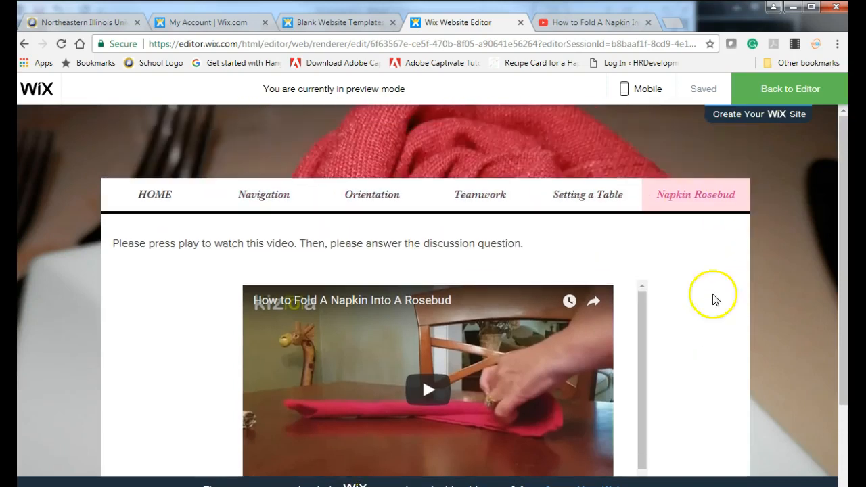
{"action": "left_click", "coordinate": [783, 95]}
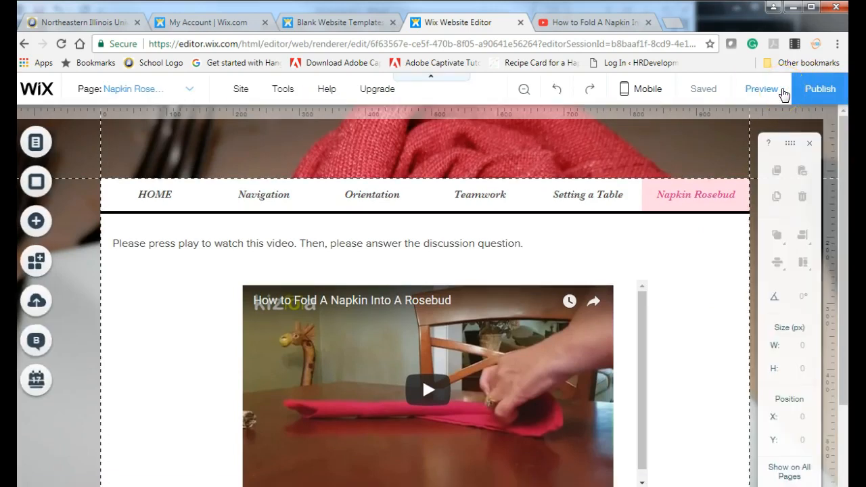
Try adding the Comments app from the social tools to the Napkin Rosebud page, and undo the addition
{"action": "scroll", "coordinate": [723, 365], "scroll_direction": "down", "scroll_amount": 1}
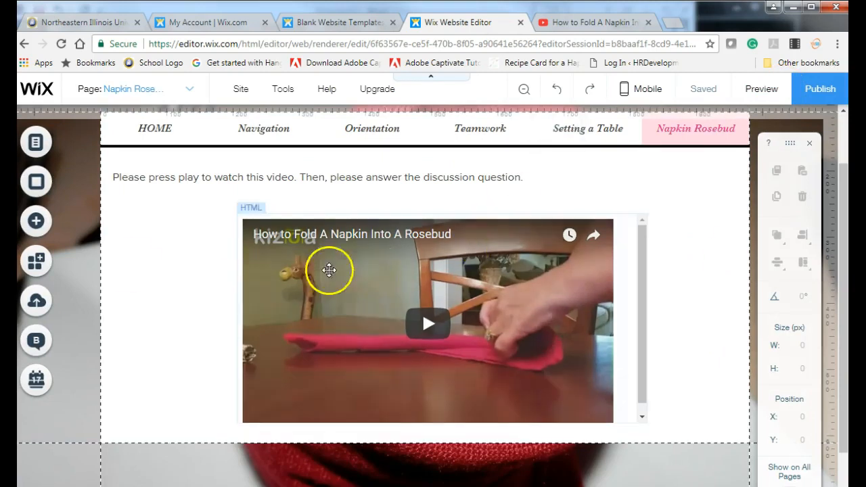
{"action": "left_click", "coordinate": [37, 223]}
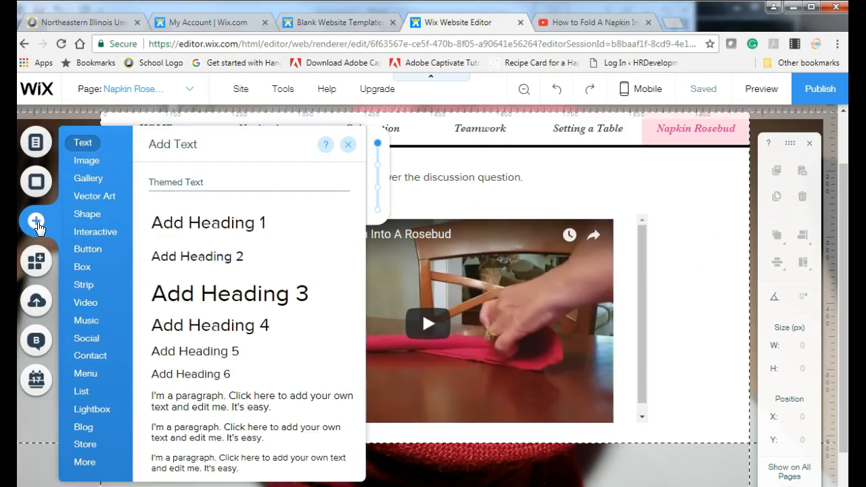
{"action": "left_click", "coordinate": [89, 431]}
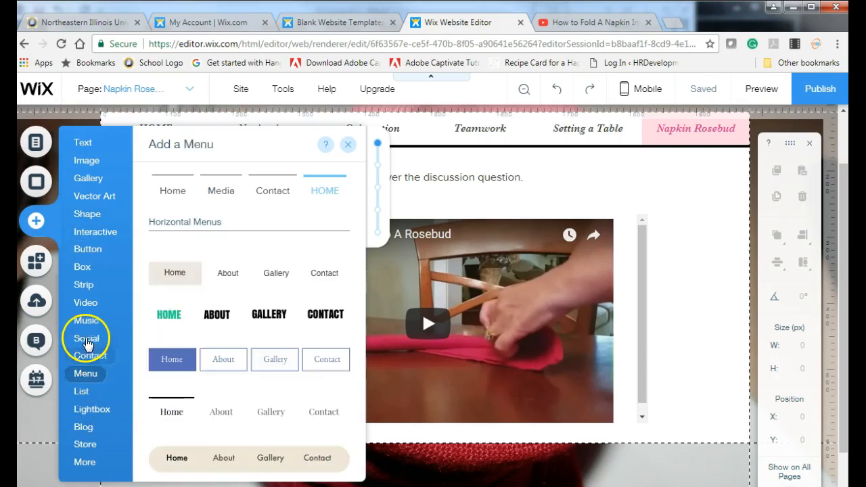
{"action": "left_click", "coordinate": [87, 344]}
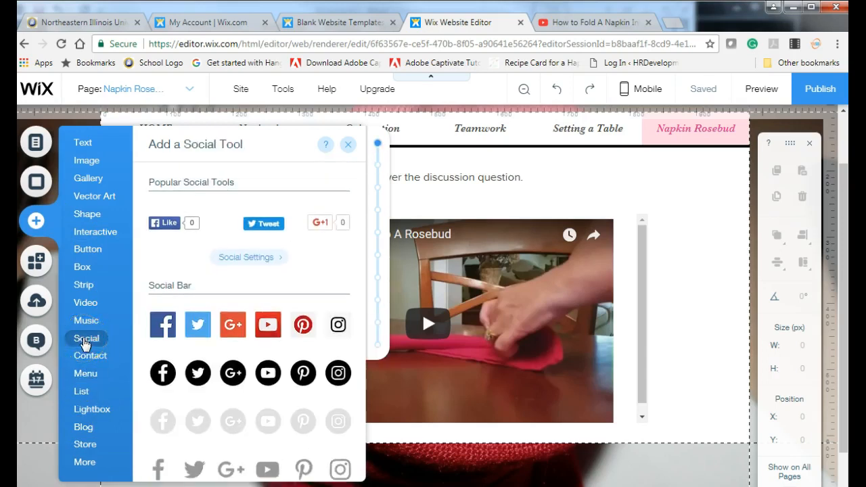
{"action": "scroll", "coordinate": [249, 360], "scroll_direction": "down", "scroll_amount": 5}
{"action": "scroll", "coordinate": [253, 366], "scroll_direction": "down", "scroll_amount": 10}
{"action": "scroll", "coordinate": [252, 366], "scroll_direction": "down", "scroll_amount": 8}
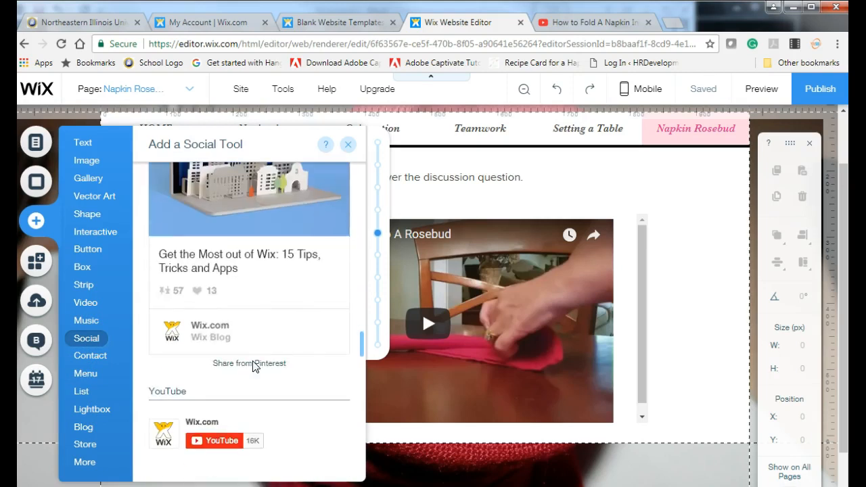
{"action": "scroll", "coordinate": [253, 366], "scroll_direction": "down", "scroll_amount": 10}
{"action": "scroll", "coordinate": [254, 367], "scroll_direction": "down", "scroll_amount": 7}
{"action": "left_click", "coordinate": [234, 304]}
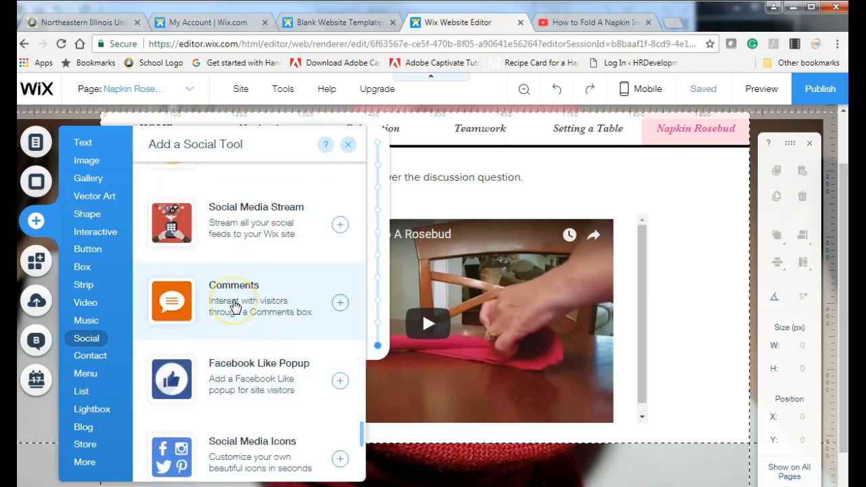
{"action": "left_click", "coordinate": [340, 302]}
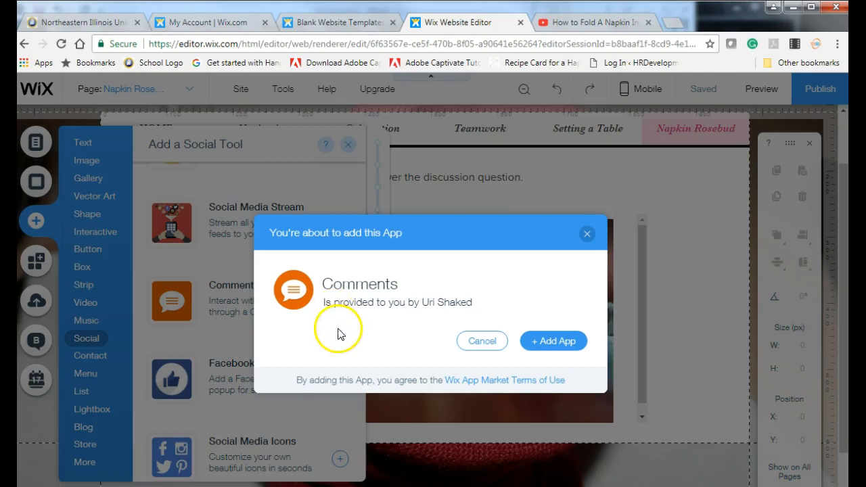
{"action": "left_click", "coordinate": [553, 343]}
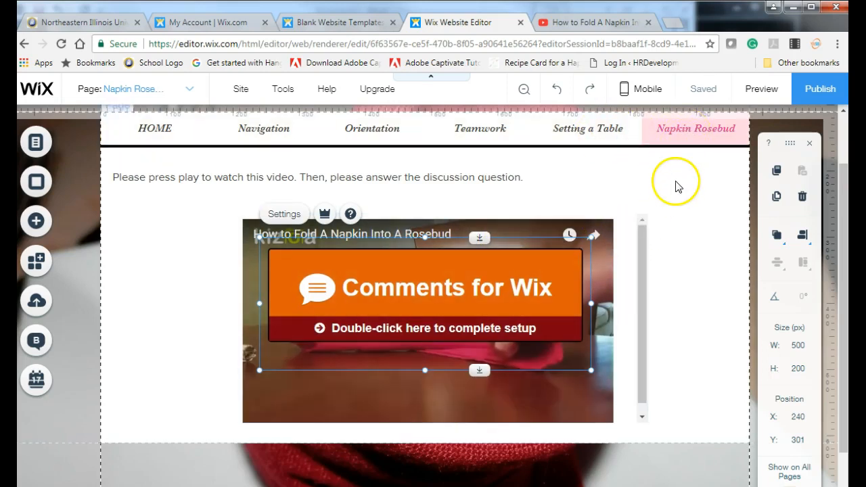
{"action": "left_click", "coordinate": [557, 95]}
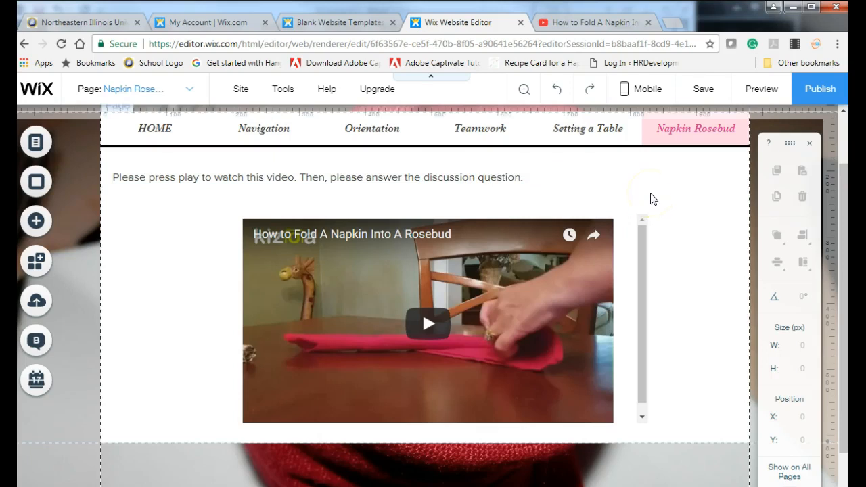
Add a new page named "Discussion Question" after the Napkin Rosebud page in the site menu
{"action": "left_click", "coordinate": [193, 93]}
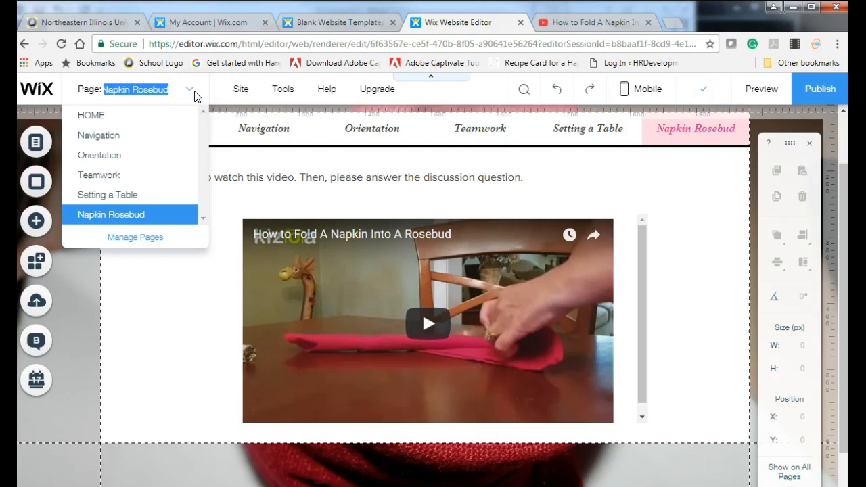
{"action": "left_click", "coordinate": [139, 238]}
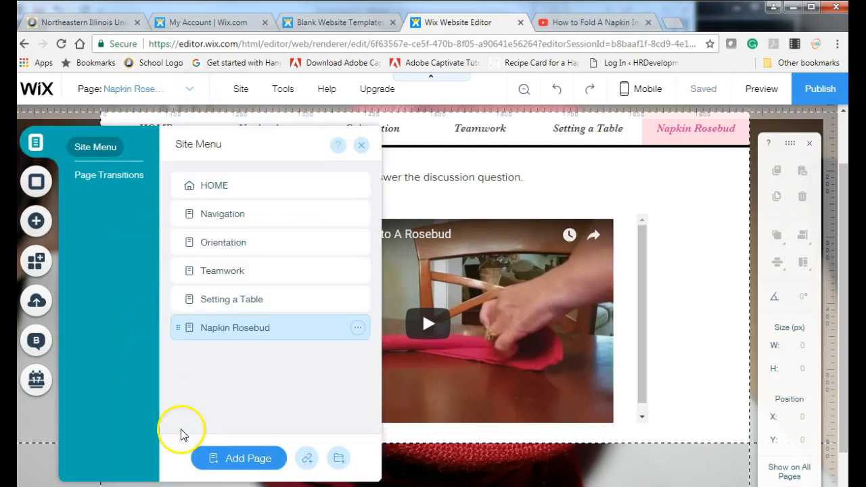
{"action": "left_click", "coordinate": [232, 460]}
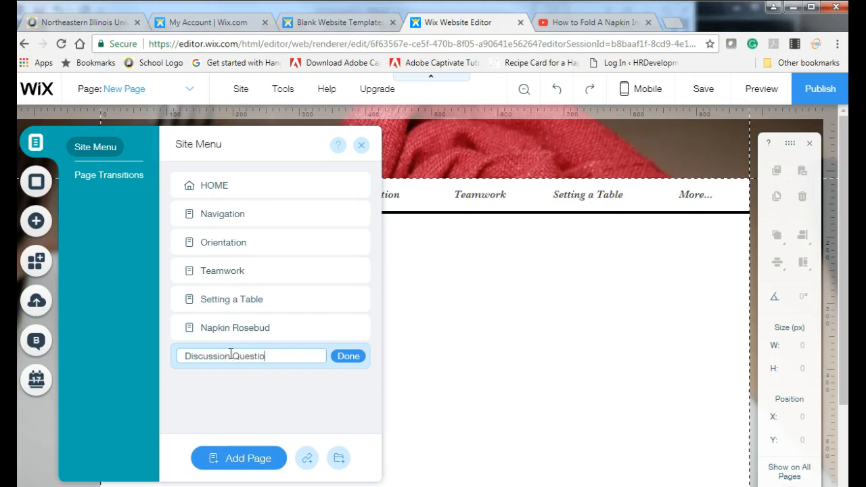
{"action": "left_click", "coordinate": [345, 357]}
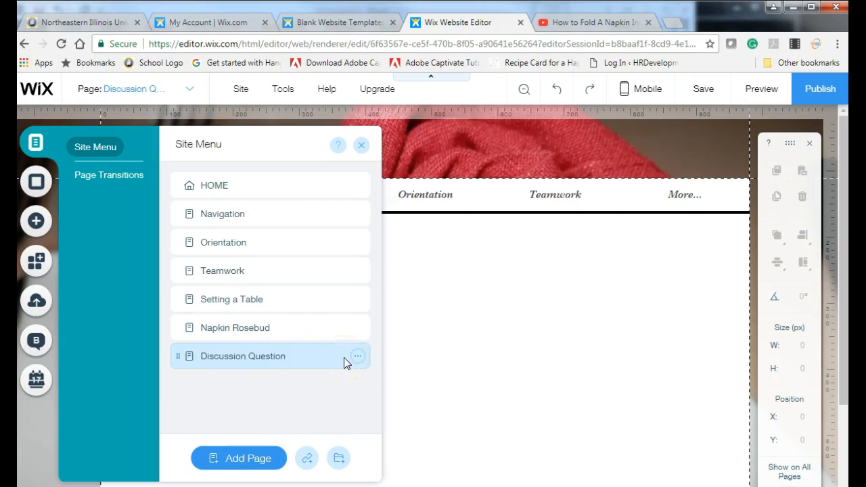
{"action": "left_click", "coordinate": [361, 145]}
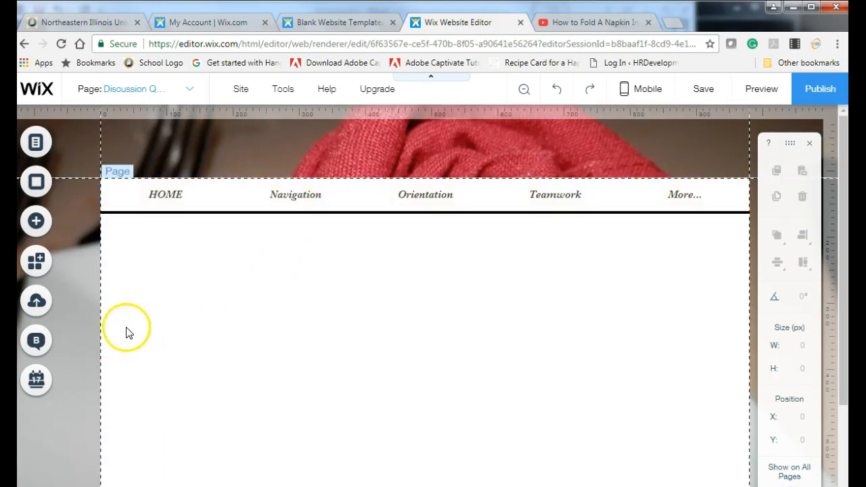
Select the site's horizontal navigation menu and go to the HOME page
{"action": "left_click", "coordinate": [155, 194]}
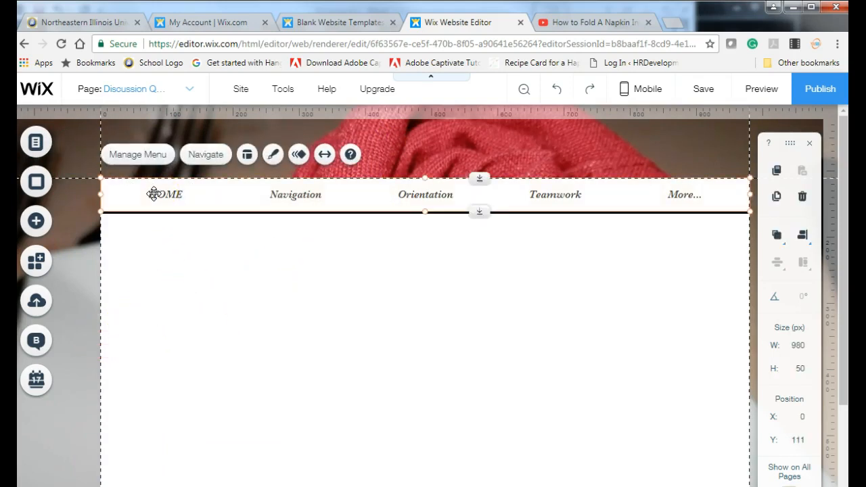
{"action": "left_click", "coordinate": [153, 160]}
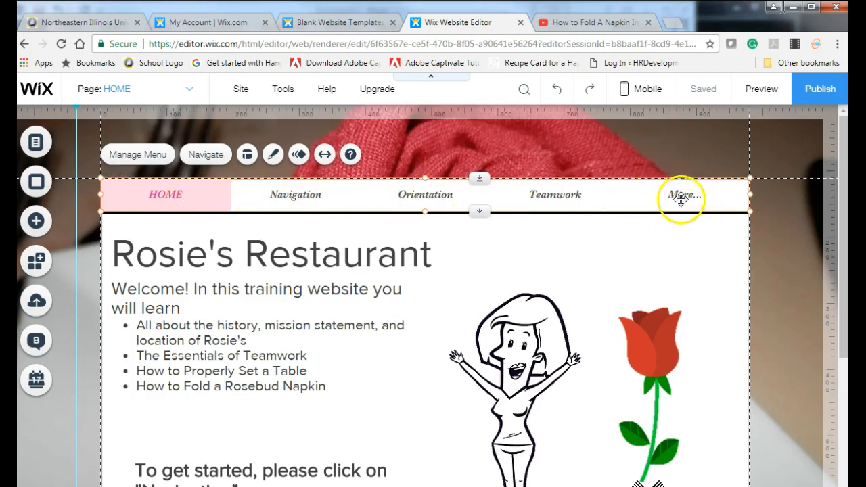
Turn off equal tab sizes in the horizontal menu's layout settings
{"action": "right_click", "coordinate": [641, 195]}
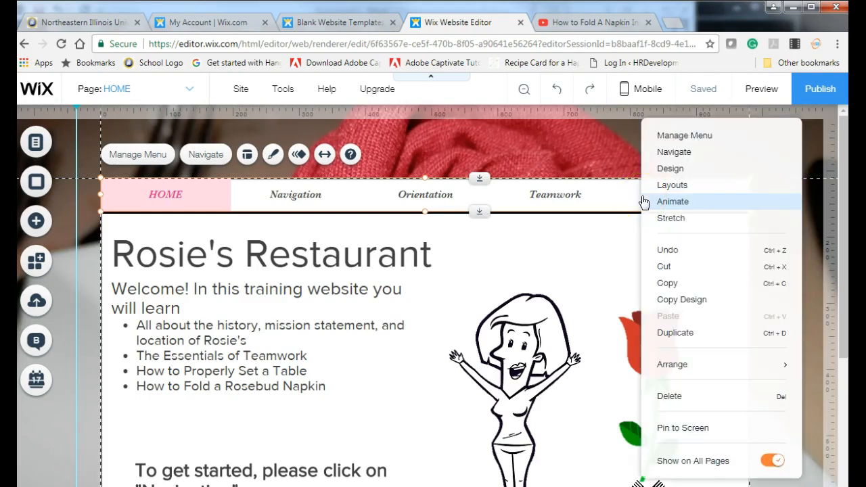
{"action": "left_click", "coordinate": [657, 185]}
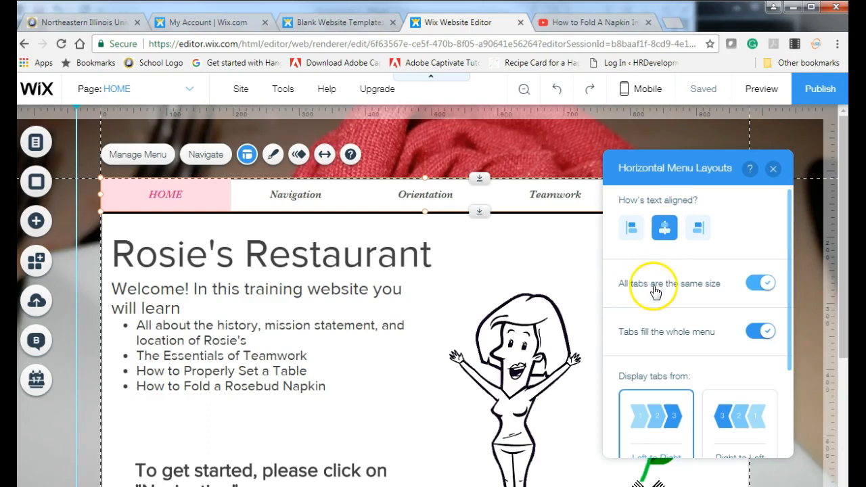
{"action": "left_click", "coordinate": [751, 288]}
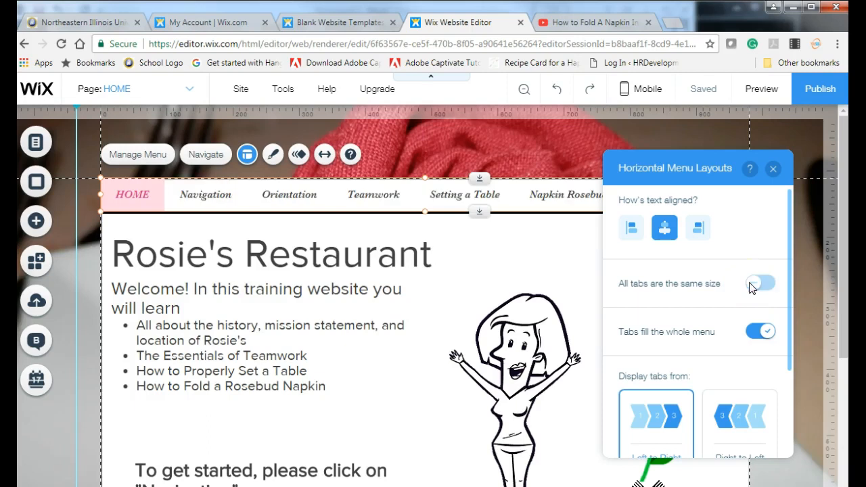
{"action": "left_click", "coordinate": [773, 170]}
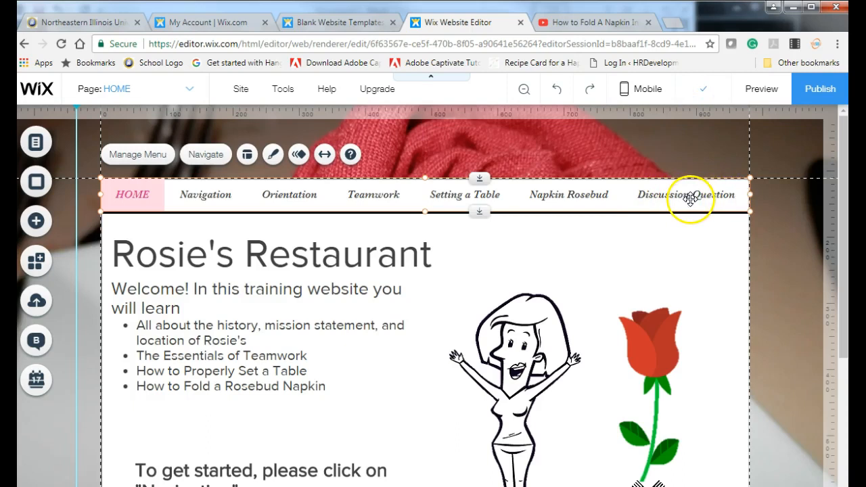
Go to the Discussion Question page and add the Comments app from the social tools to it
{"action": "left_click", "coordinate": [190, 90]}
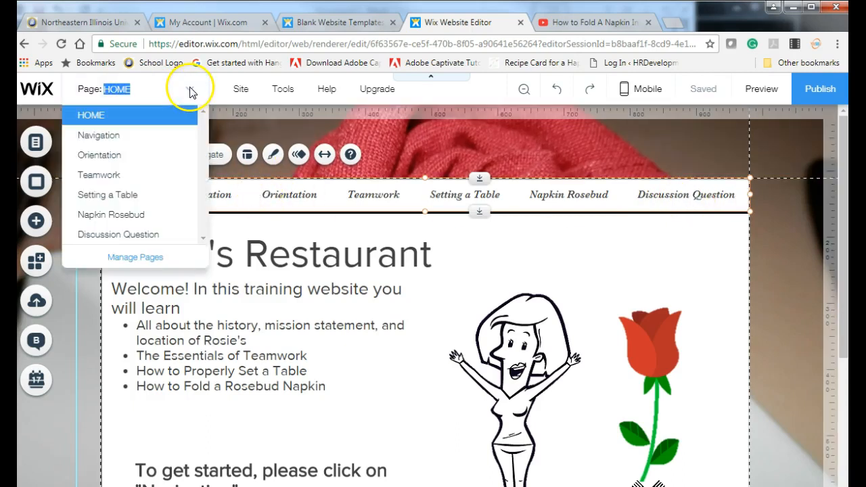
{"action": "left_click", "coordinate": [128, 236]}
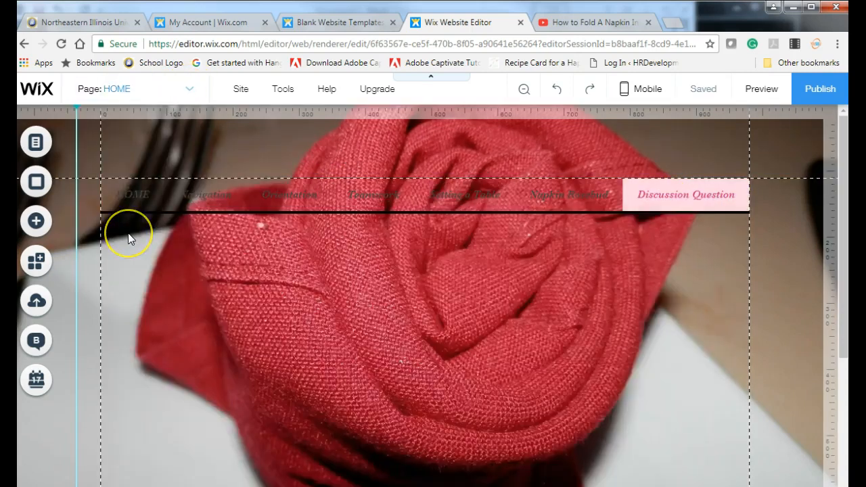
{"action": "left_click", "coordinate": [33, 222]}
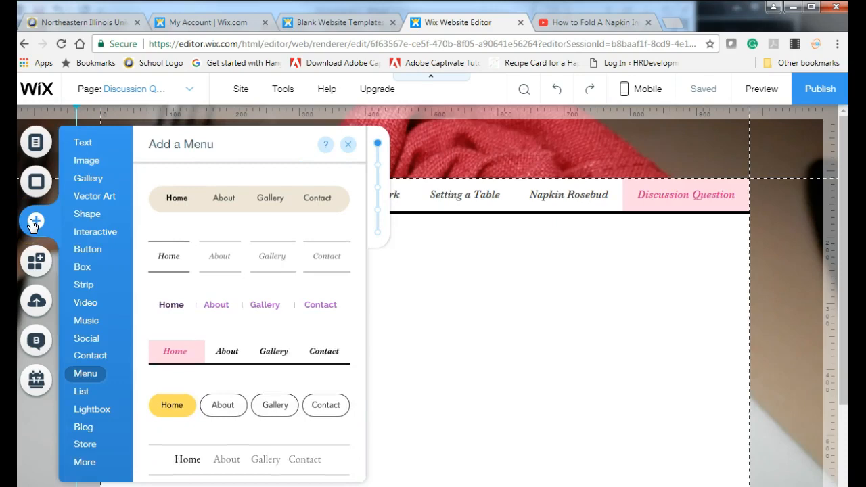
{"action": "mouse_move", "coordinate": [83, 435]}
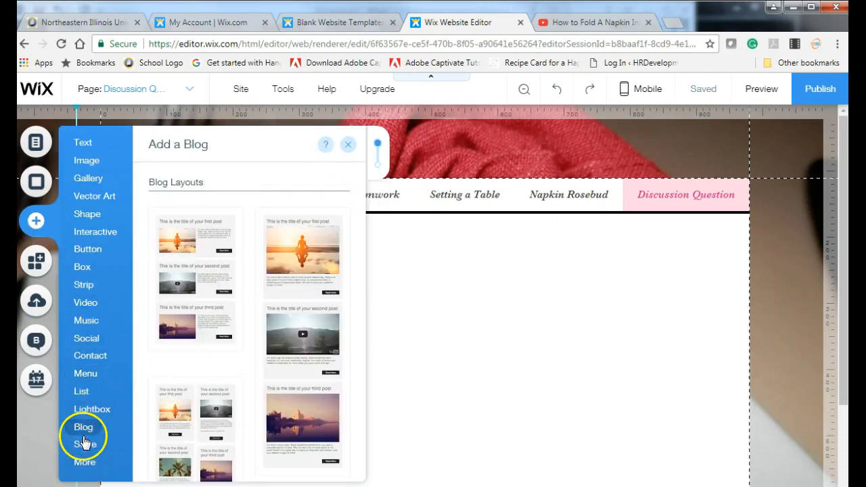
{"action": "mouse_move", "coordinate": [95, 452]}
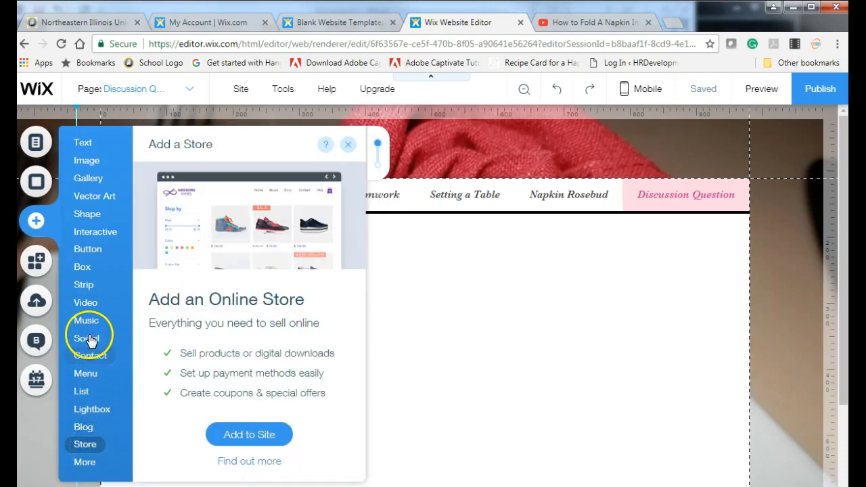
{"action": "mouse_move", "coordinate": [90, 338]}
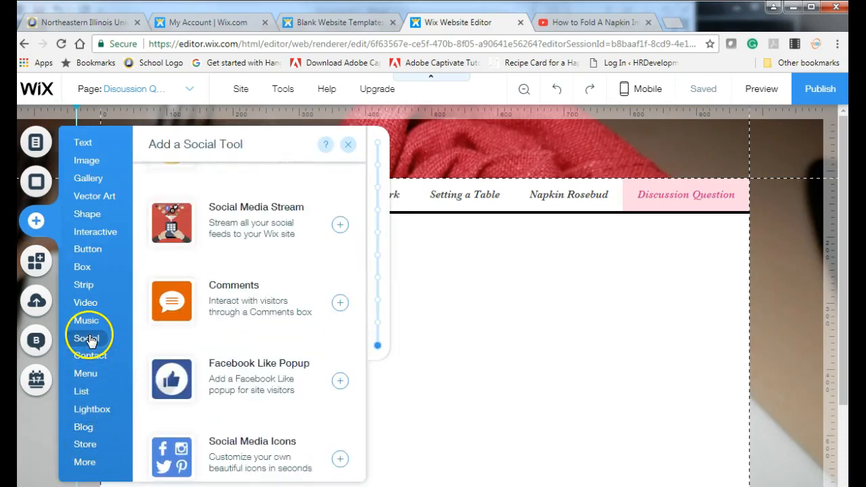
{"action": "left_click", "coordinate": [234, 309]}
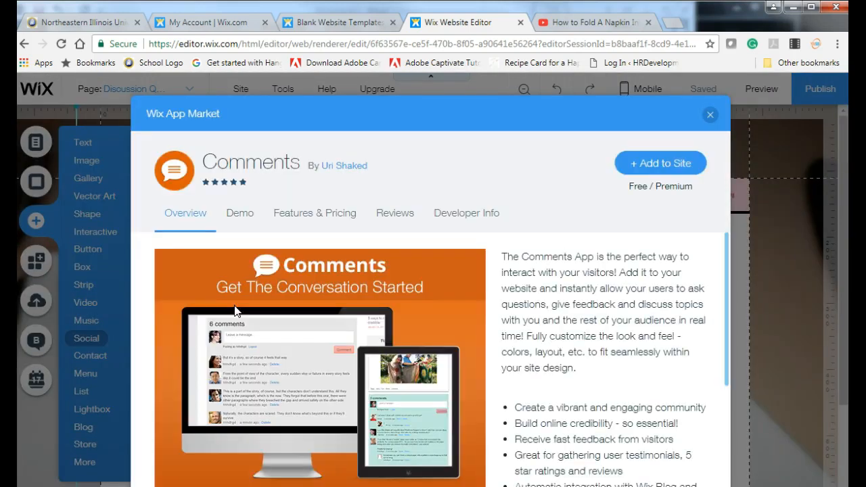
{"action": "left_click", "coordinate": [647, 163]}
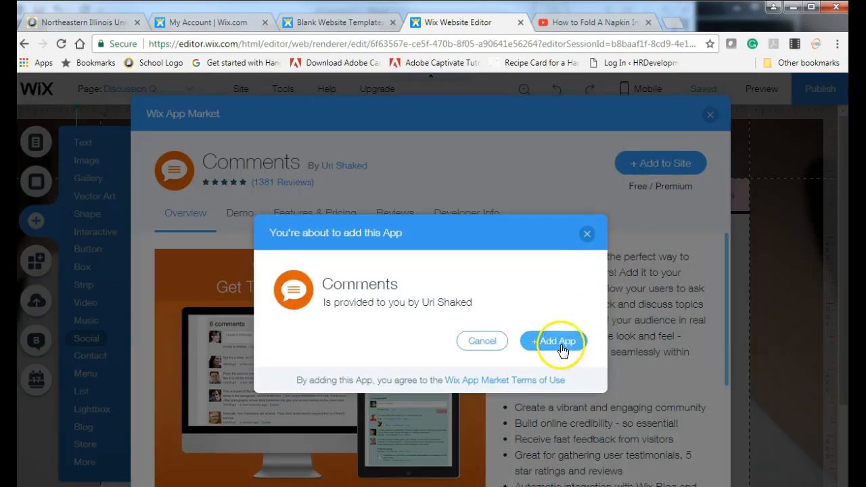
{"action": "left_click", "coordinate": [563, 343]}
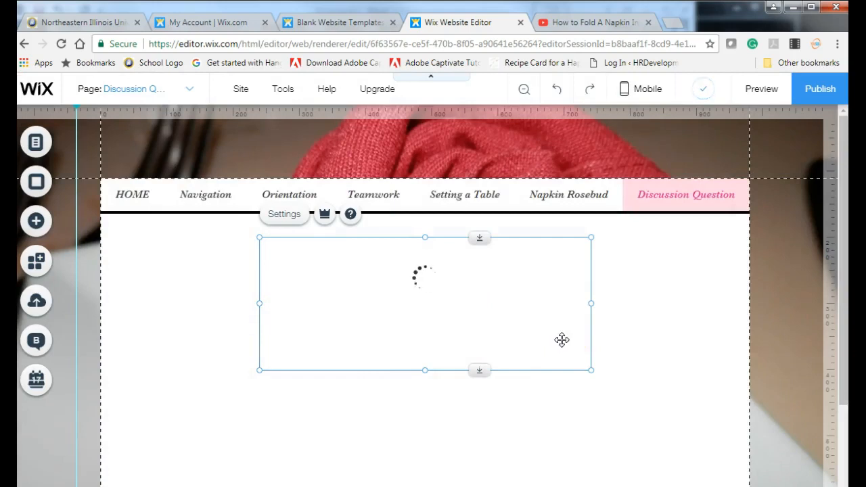
Complete the Comments app setup and move the comments box lower on the page to leave room above it
{"action": "left_click", "coordinate": [474, 307]}
{"action": "double_click", "coordinate": [474, 307]}
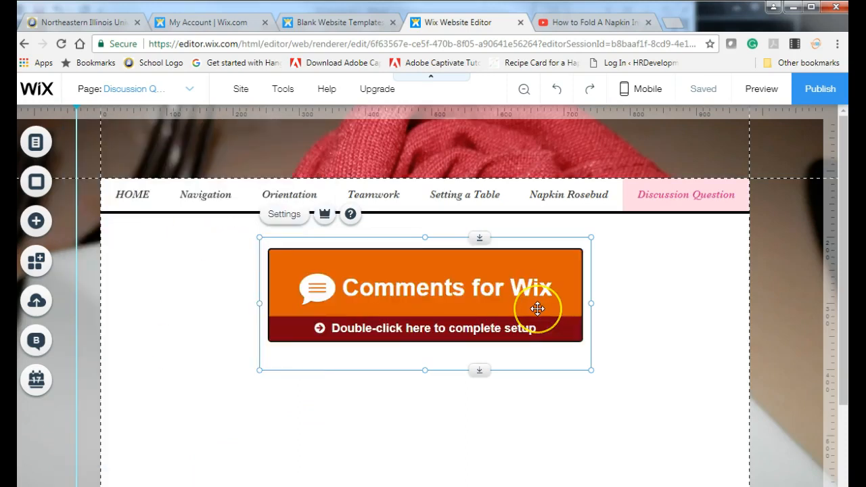
{"action": "double_click", "coordinate": [537, 309]}
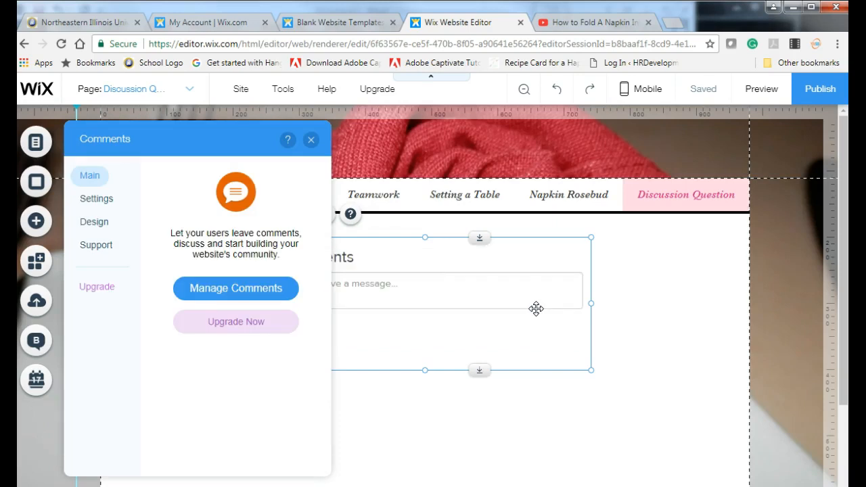
{"action": "left_click", "coordinate": [310, 140]}
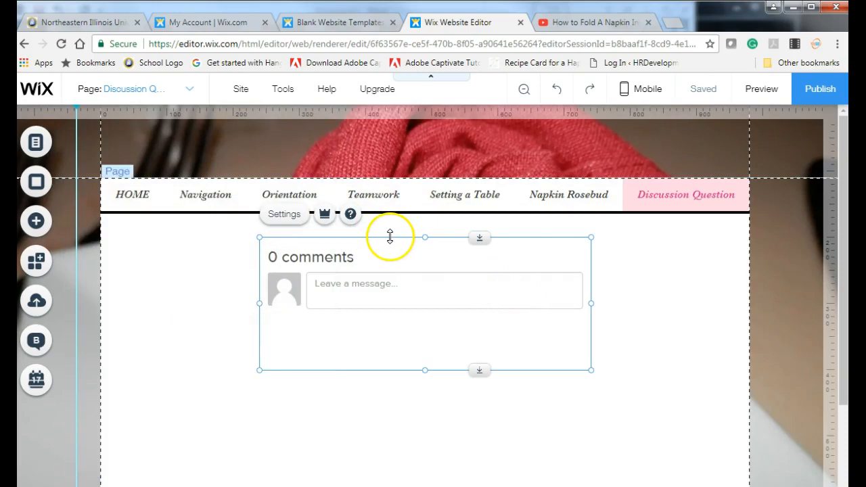
{"action": "left_click_drag", "start_coordinate": [382, 241], "coordinate": [396, 331]}
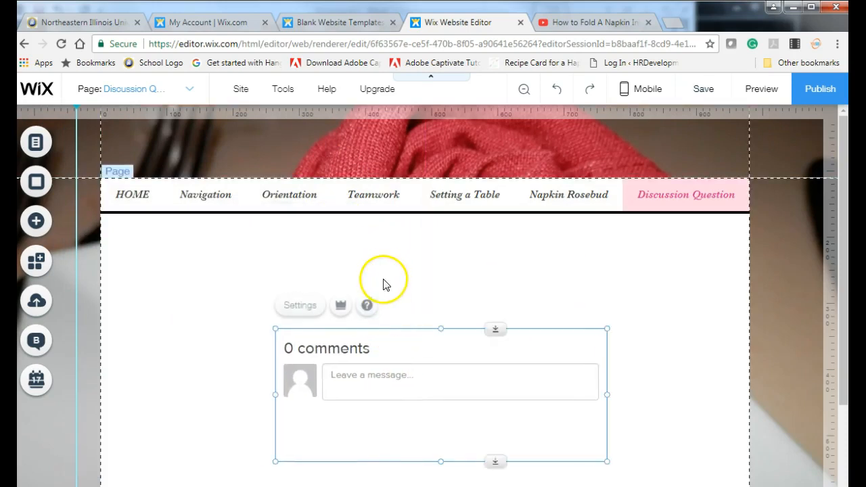
{"action": "left_click", "coordinate": [388, 275]}
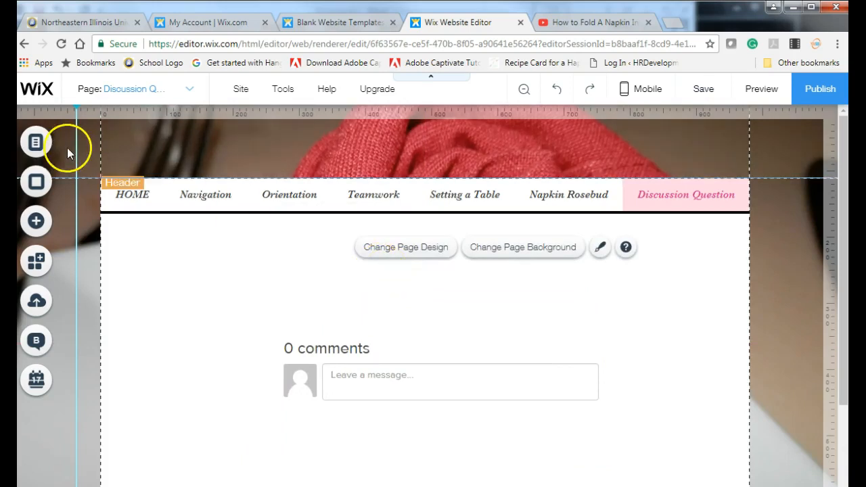
Add a themed paragraph text box above the comments box and widen it so its text fits on one line
{"action": "left_click", "coordinate": [37, 223]}
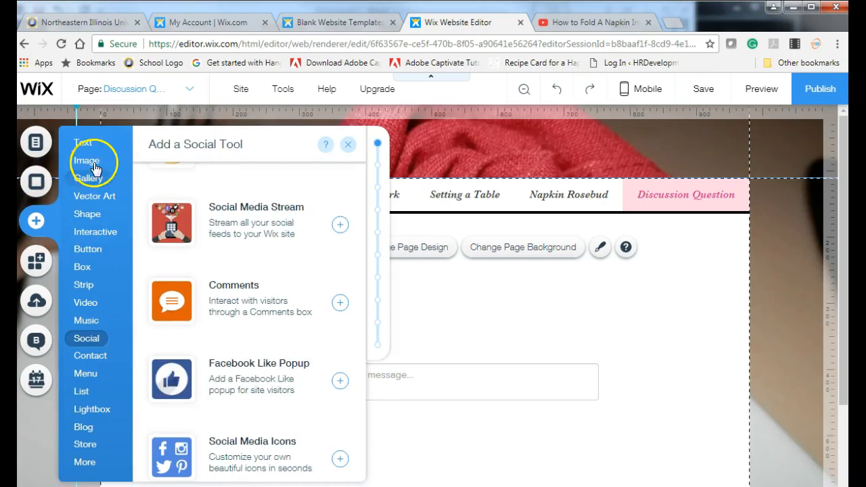
{"action": "left_click", "coordinate": [84, 143]}
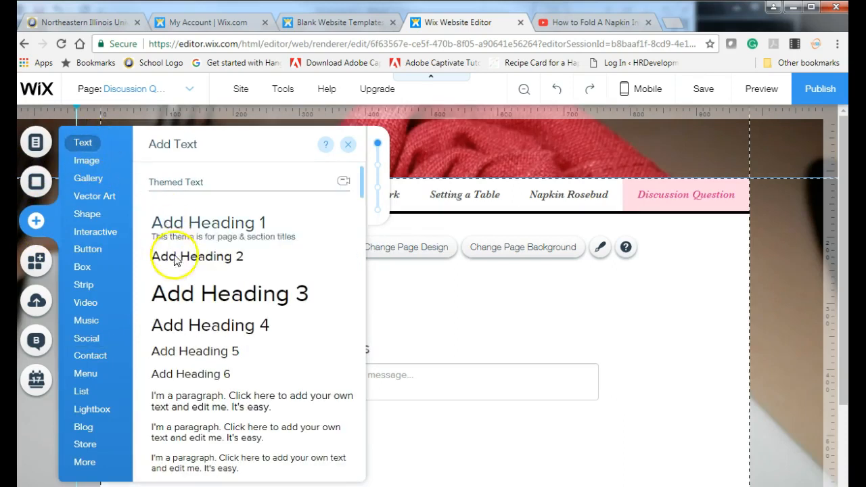
{"action": "left_click", "coordinate": [184, 401]}
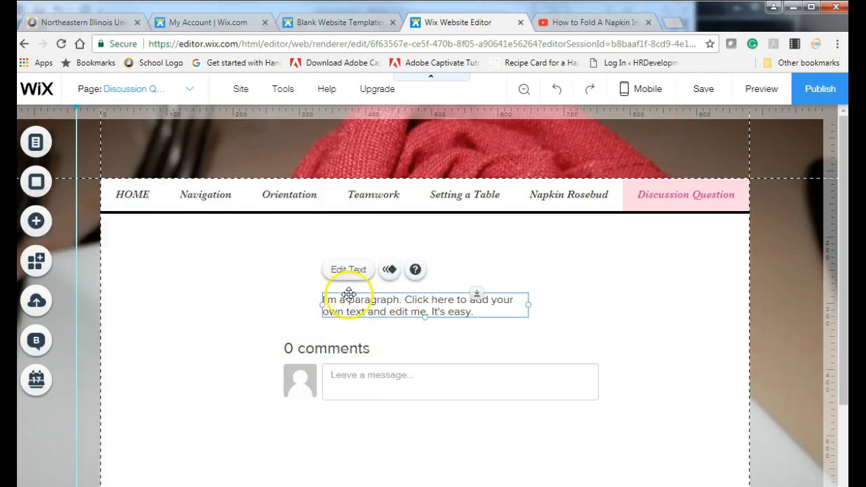
{"action": "left_click_drag", "start_coordinate": [348, 294], "coordinate": [257, 261]}
{"action": "left_click_drag", "start_coordinate": [438, 270], "coordinate": [660, 270]}
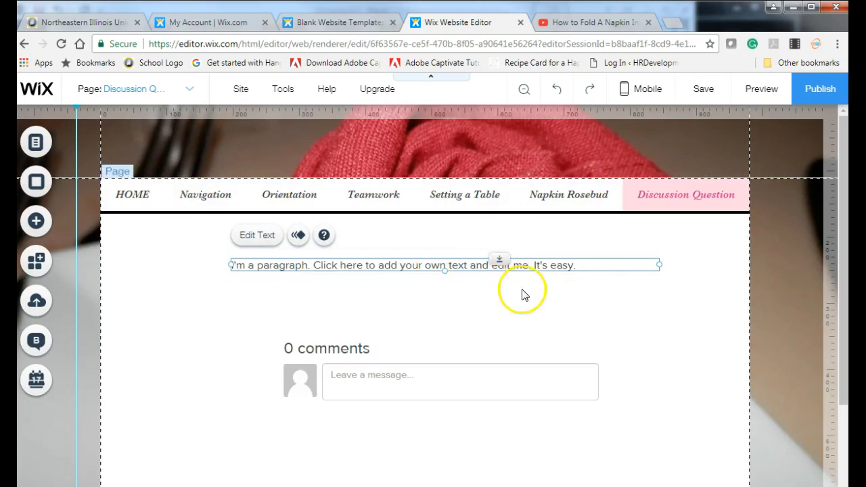
Replace the placeholder paragraph with "In your experience, what is the most important element of teamwork? Why?"
{"action": "double_click", "coordinate": [476, 265]}
{"action": "type", "text": "In your experience, what is the most important"}
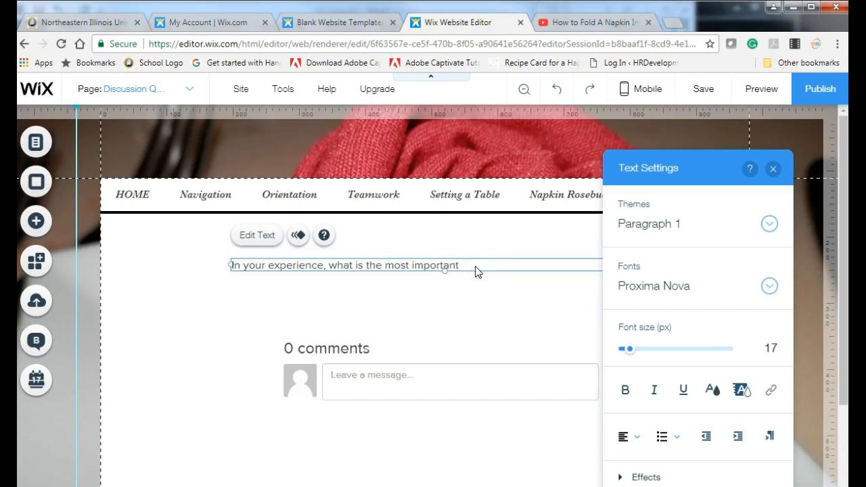
{"action": "type", "text": "f teamwork? Why?"}
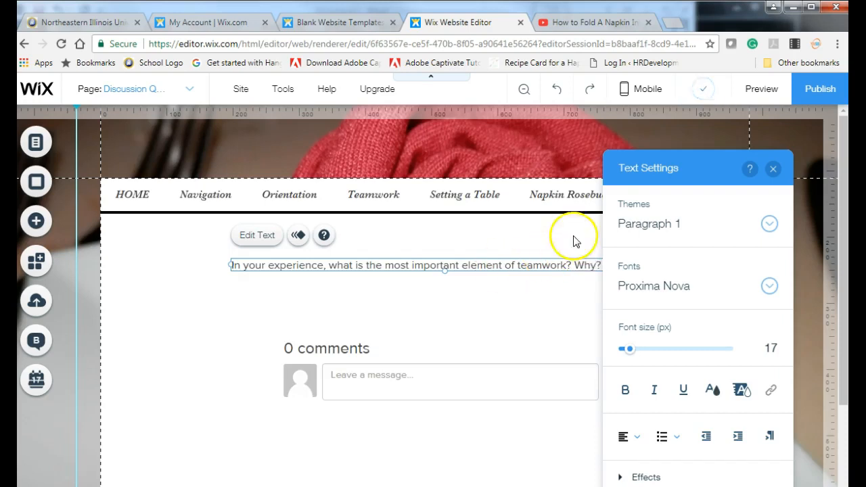
{"action": "left_click", "coordinate": [772, 169]}
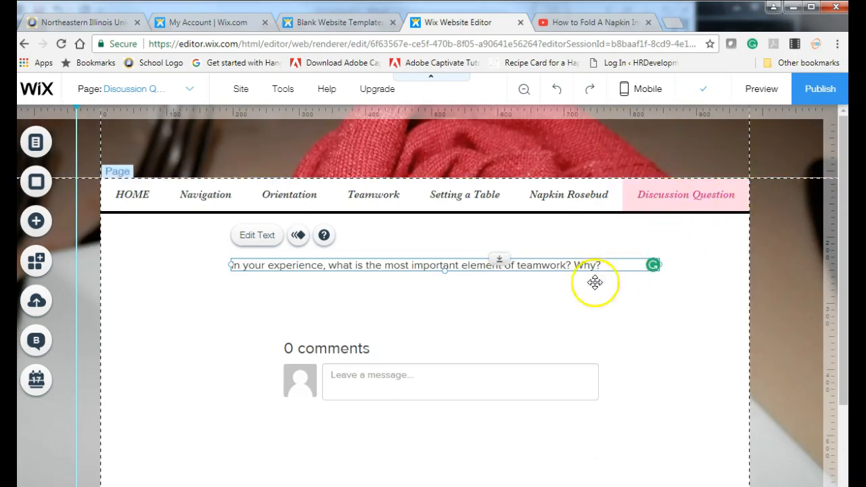
Set the discussion question's font size to 36 px
{"action": "double_click", "coordinate": [433, 260]}
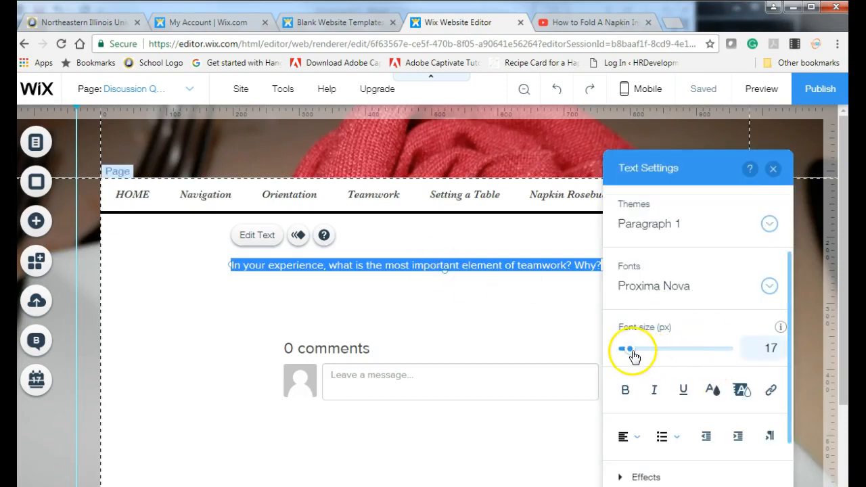
{"action": "mouse_move", "coordinate": [628, 347]}
{"action": "left_mouse_down"}
{"action": "mouse_move", "coordinate": [653, 349]}
{"action": "mouse_move", "coordinate": [644, 350]}
{"action": "left_mouse_up"}
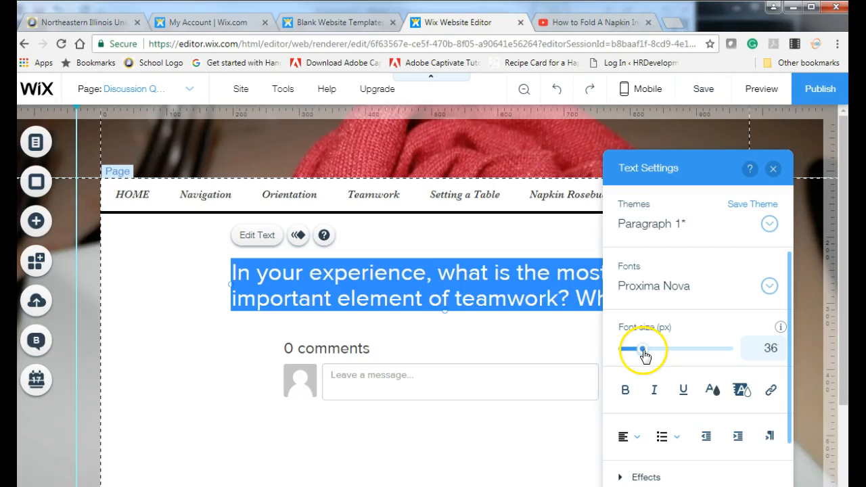
{"action": "left_click", "coordinate": [773, 169]}
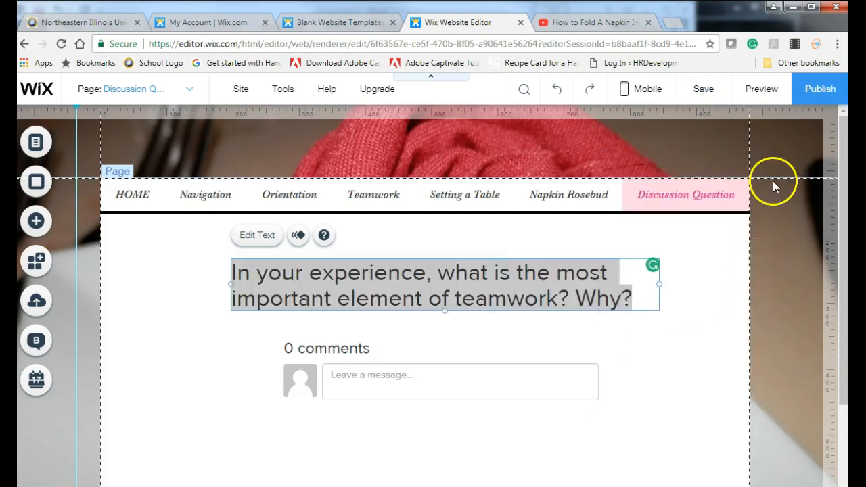
{"action": "left_click", "coordinate": [666, 348]}
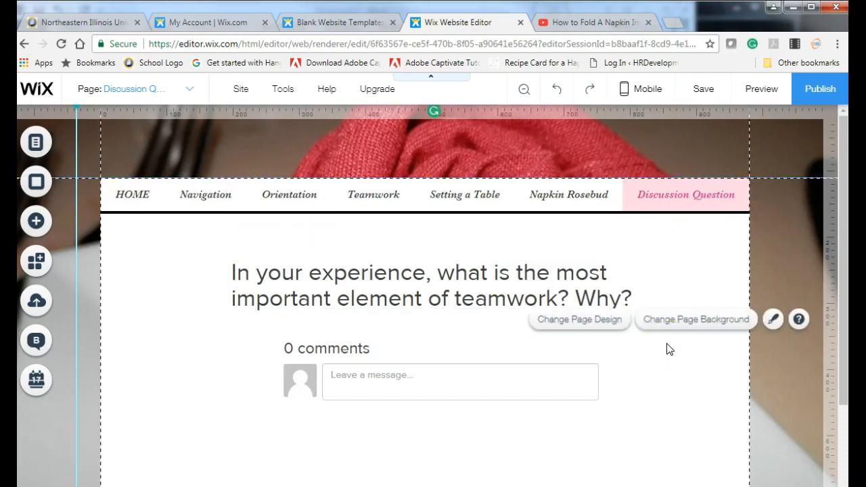
Move the question text box to about x 118, y 238, aligning its edge with the comments box
{"action": "left_click", "coordinate": [625, 300]}
{"action": "double_click", "coordinate": [629, 299]}
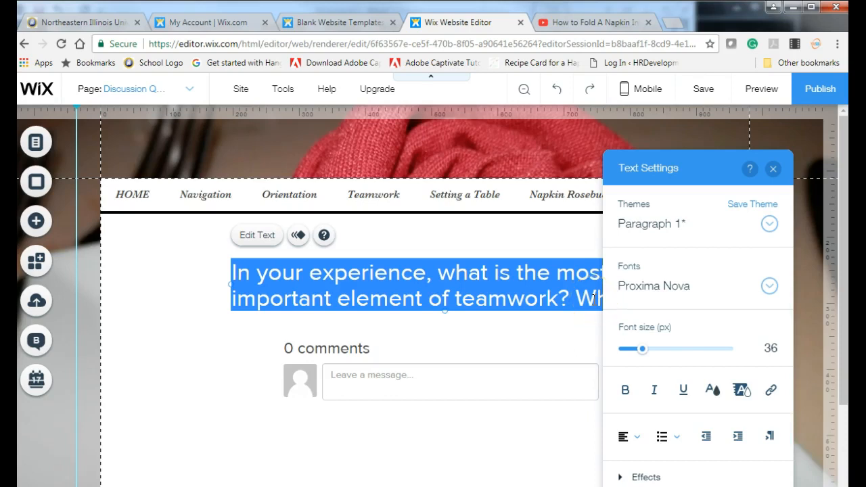
{"action": "left_click", "coordinate": [772, 169]}
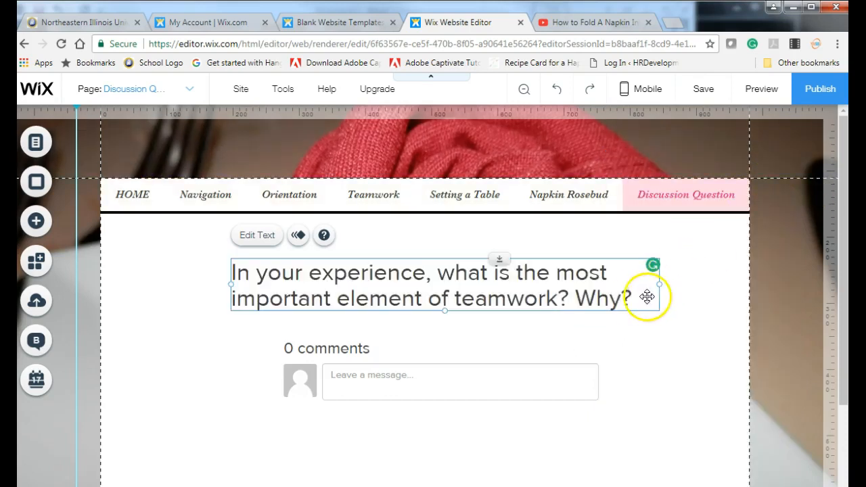
{"action": "left_click_drag", "start_coordinate": [632, 259], "coordinate": [595, 281]}
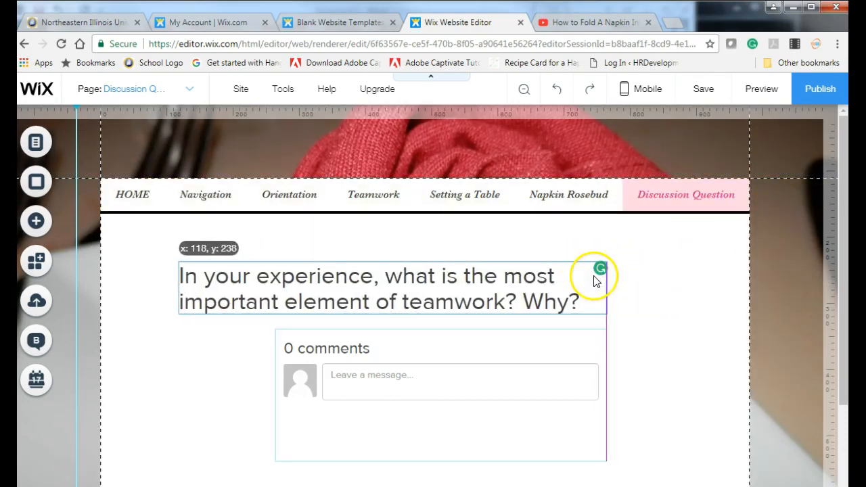
Add the line "Please comment in the box below." beneath the teamwork question in the same text box
{"action": "double_click", "coordinate": [582, 299]}
{"action": "left_click", "coordinate": [583, 302]}
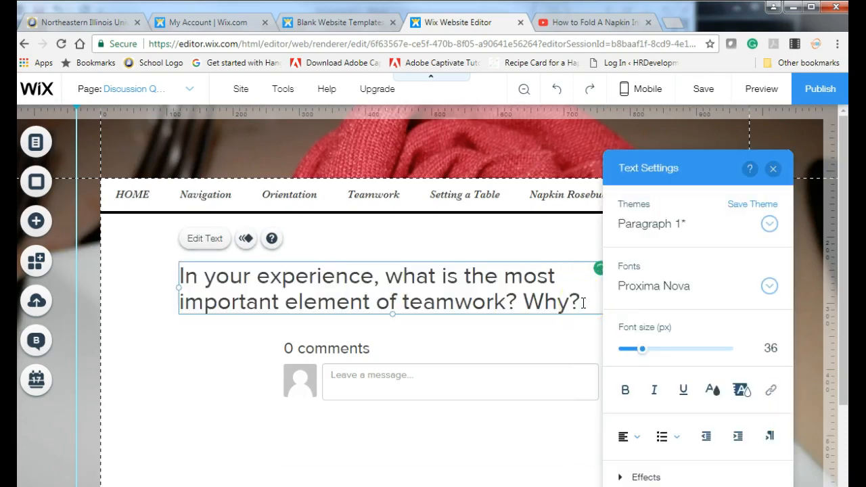
{"action": "key", "text": "Return"}
{"action": "type", "text": "Please co"}
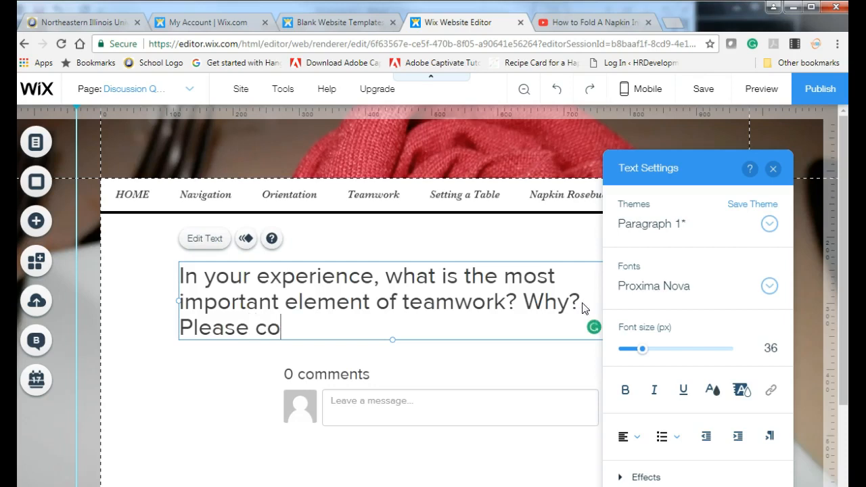
{"action": "type", "text": "mment in the b"}
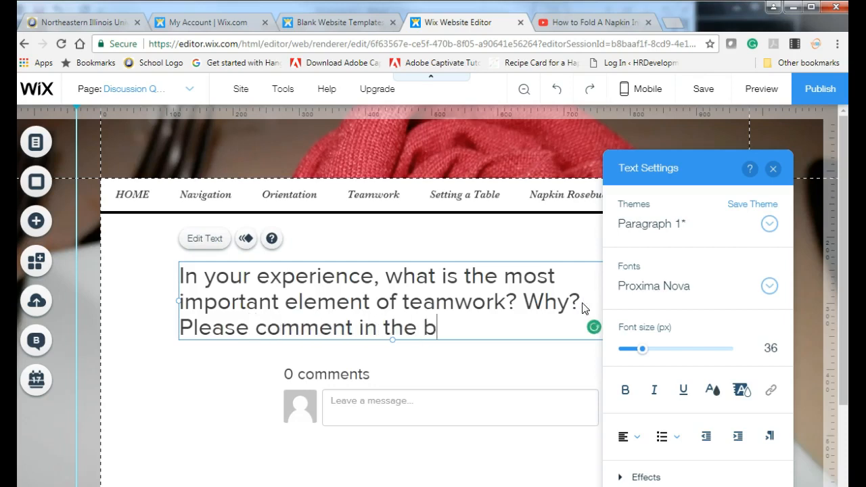
{"action": "type", "text": "ox below."}
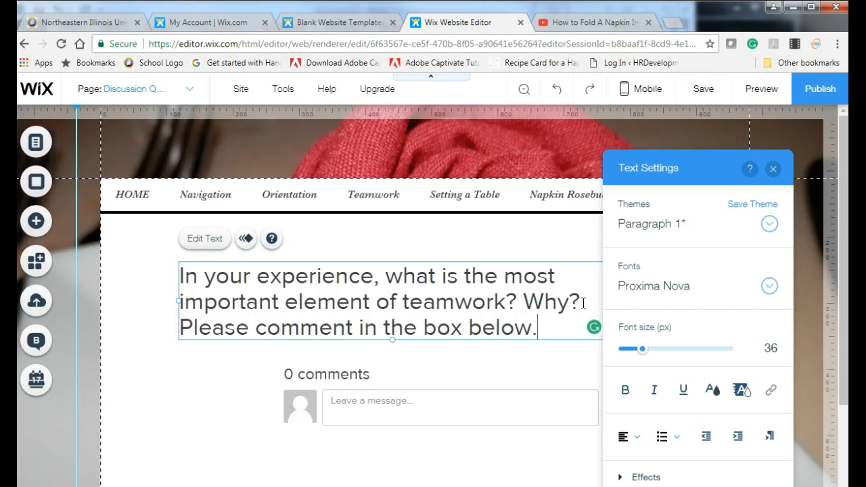
Set the font size of the "Please comment in the box below." line to 24 px
{"action": "left_click_drag", "start_coordinate": [551, 338], "coordinate": [174, 338]}
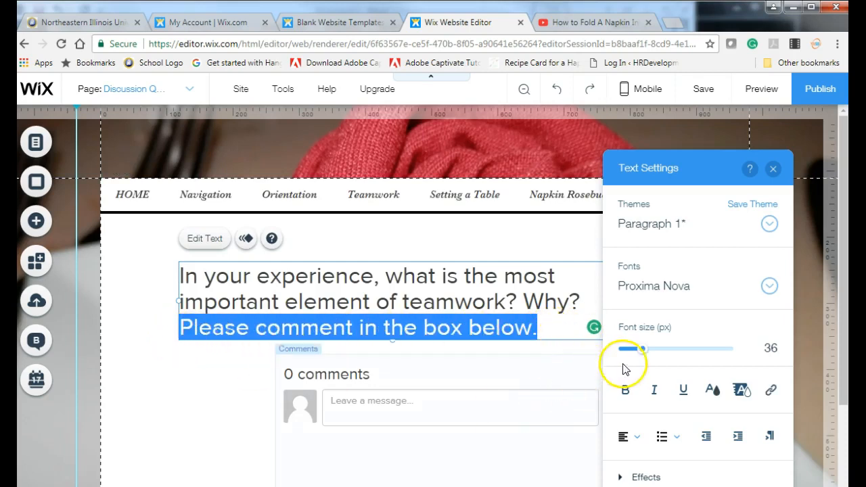
{"action": "left_click_drag", "start_coordinate": [642, 355], "coordinate": [636, 354]}
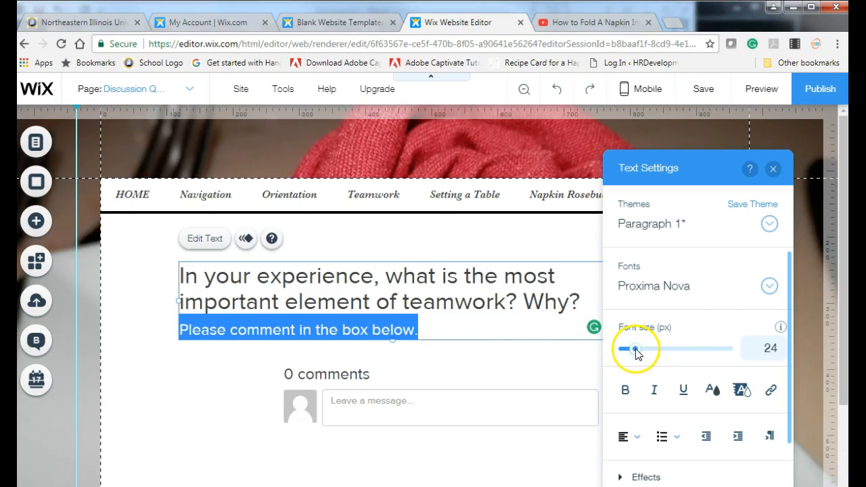
{"action": "left_click", "coordinate": [559, 359]}
{"action": "left_click", "coordinate": [699, 365]}
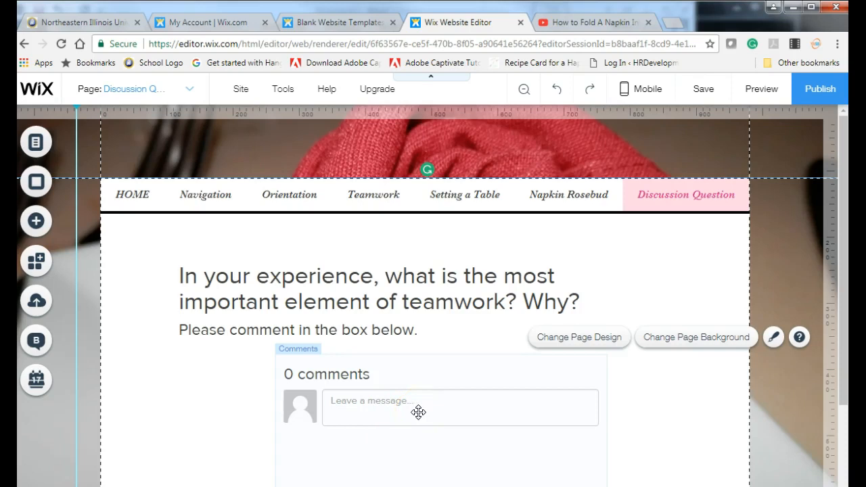
Save the website and dismiss the save confirmation
{"action": "left_click", "coordinate": [705, 93]}
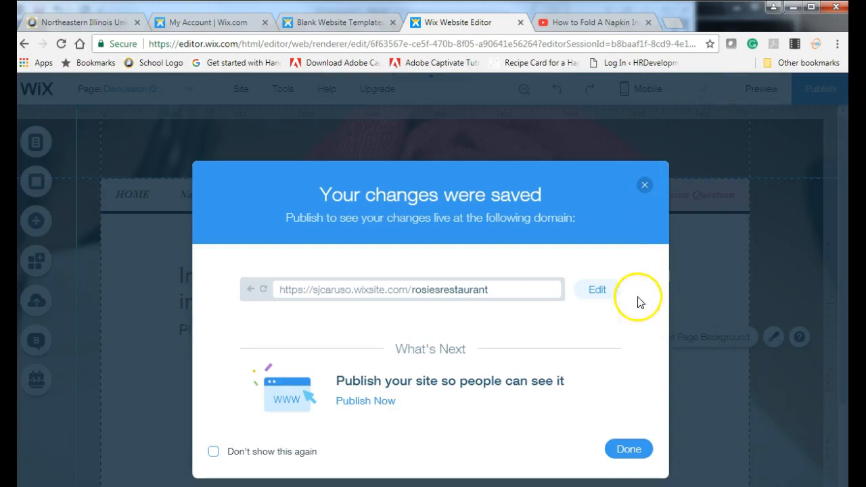
{"action": "left_click", "coordinate": [622, 451]}
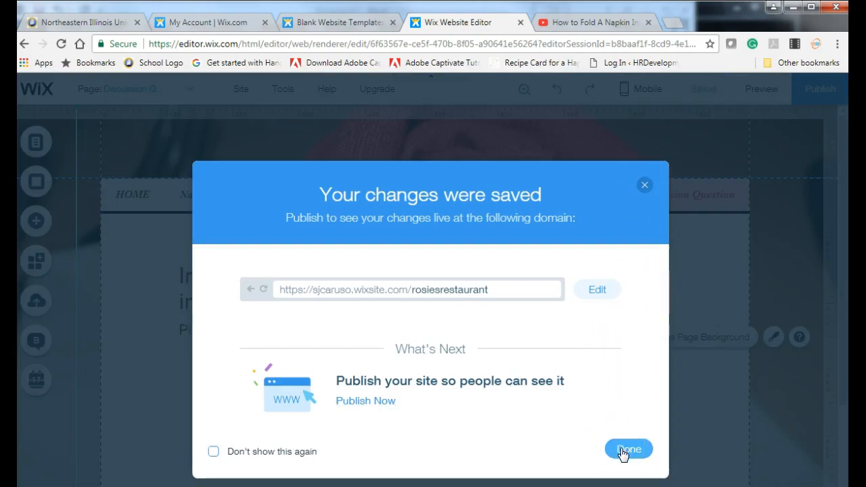
{"action": "left_click", "coordinate": [622, 452]}
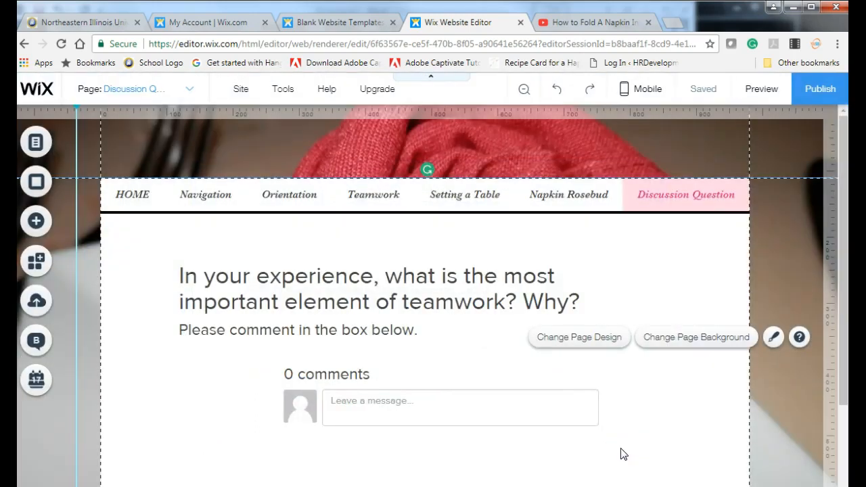
Publish the website and open the live rosiesrestaurant site
{"action": "left_click", "coordinate": [824, 94]}
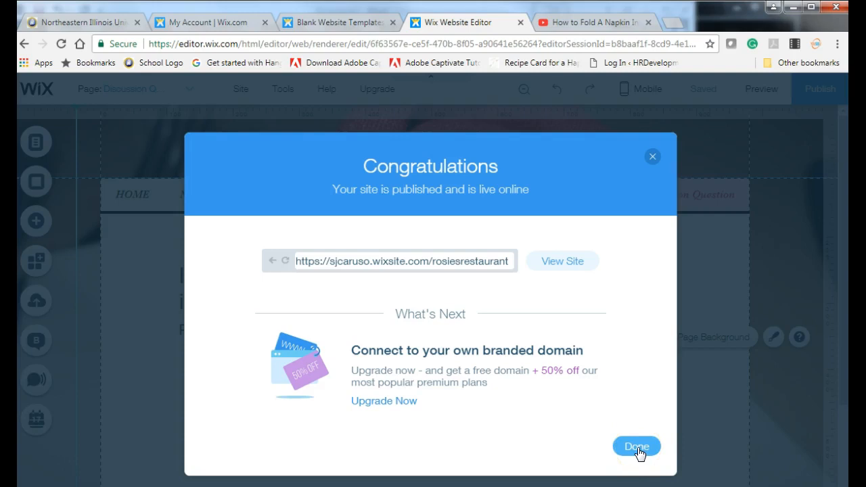
{"action": "left_click", "coordinate": [567, 264]}
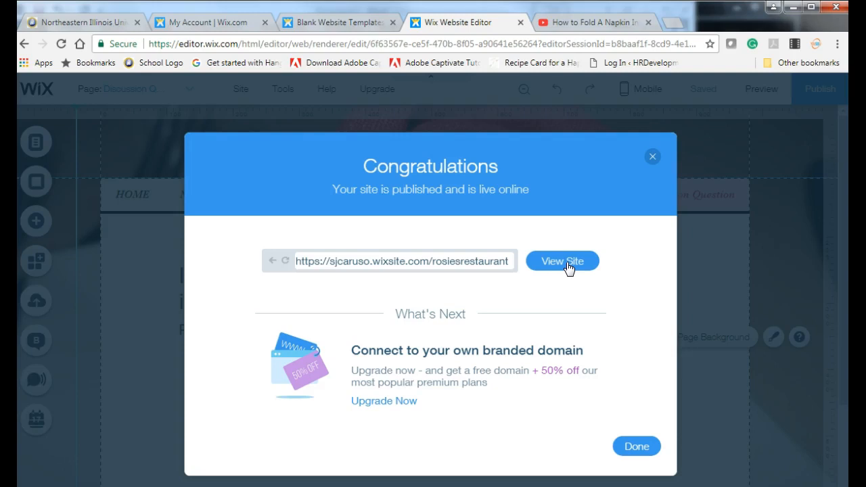
{"action": "left_click", "coordinate": [567, 262]}
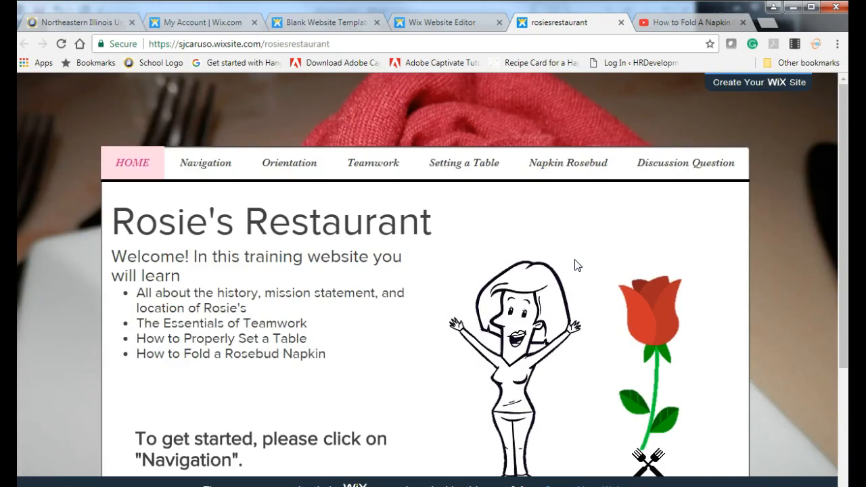
Look over the published home page and go to the Orientation page
{"action": "scroll", "coordinate": [586, 313], "scroll_direction": "down", "scroll_amount": 2}
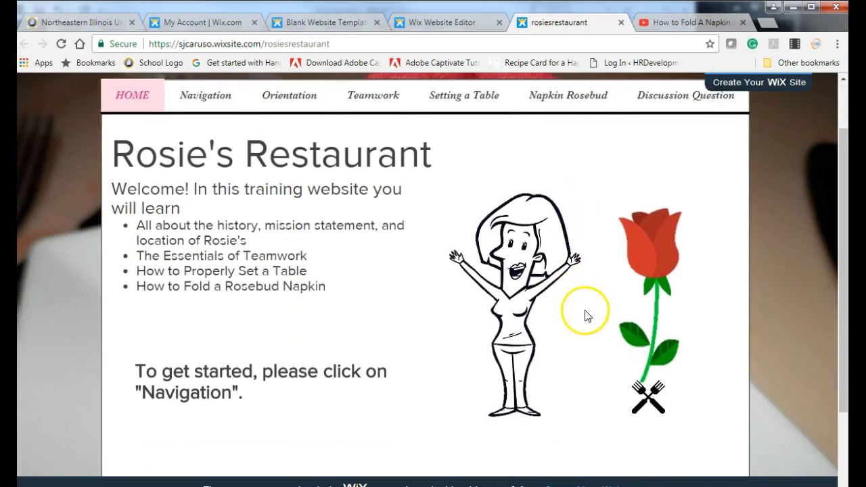
{"action": "scroll", "coordinate": [585, 315], "scroll_direction": "up", "scroll_amount": 1}
{"action": "scroll", "coordinate": [586, 315], "scroll_direction": "up", "scroll_amount": 1}
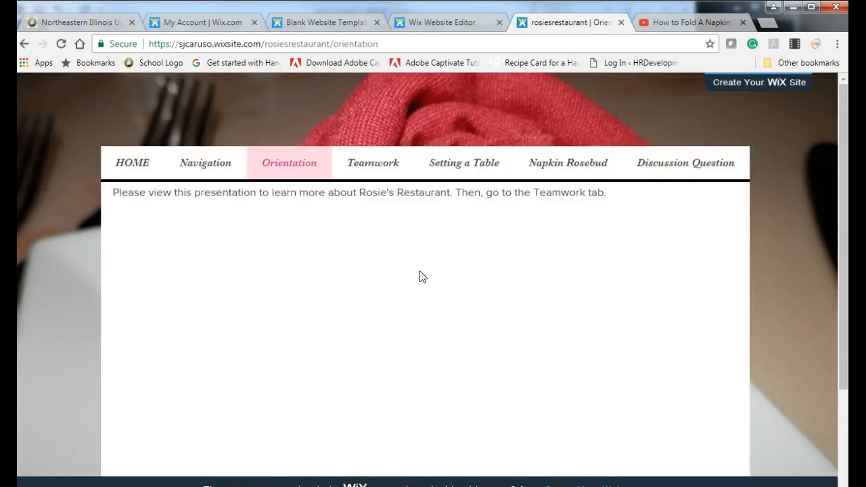
Play the embedded Prezi on the Orientation page and advance through its History section to "How did it all begin?"
{"action": "scroll", "coordinate": [419, 276], "scroll_direction": "down", "scroll_amount": 1}
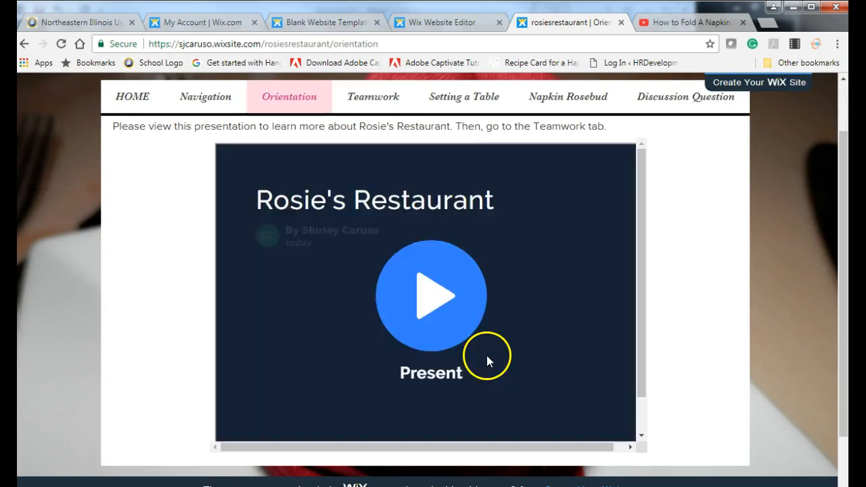
{"action": "left_click", "coordinate": [436, 304]}
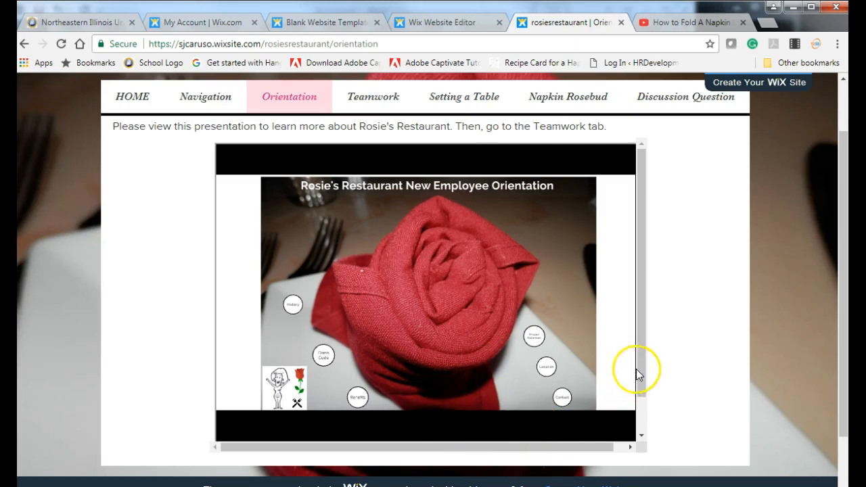
{"action": "left_click_drag", "start_coordinate": [643, 367], "coordinate": [636, 415]}
{"action": "left_click", "coordinate": [484, 426]}
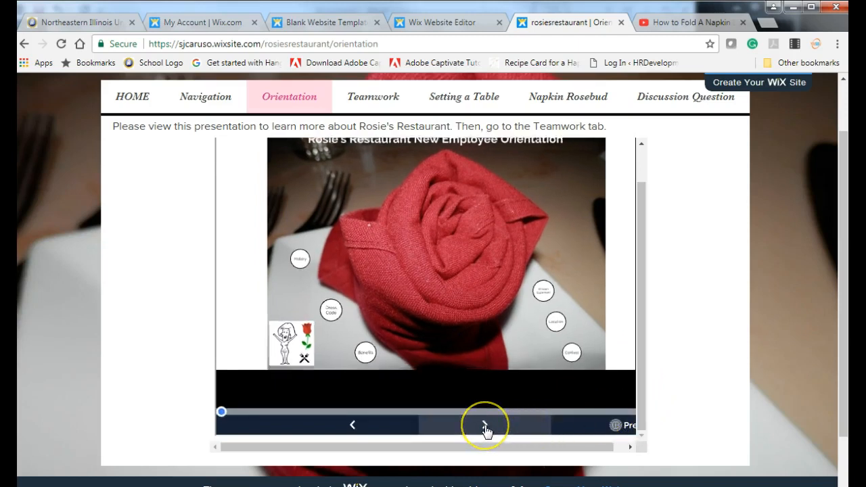
{"action": "left_click", "coordinate": [484, 426]}
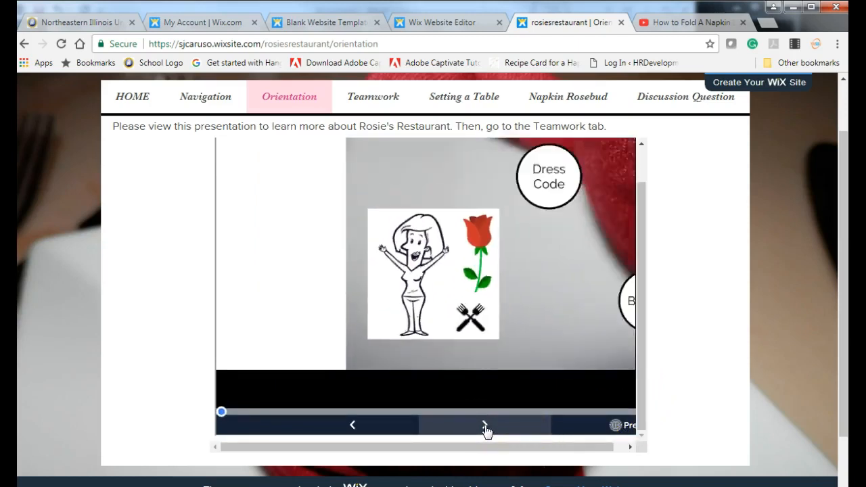
{"action": "left_click", "coordinate": [484, 426]}
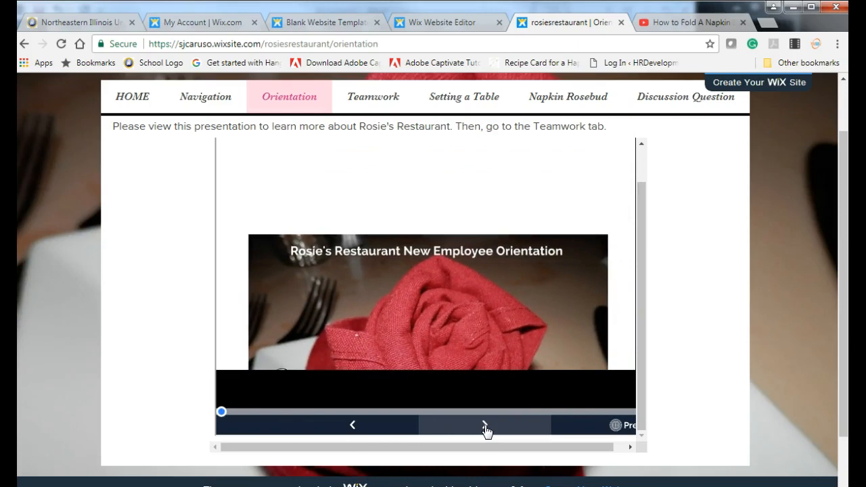
{"action": "left_click", "coordinate": [484, 426]}
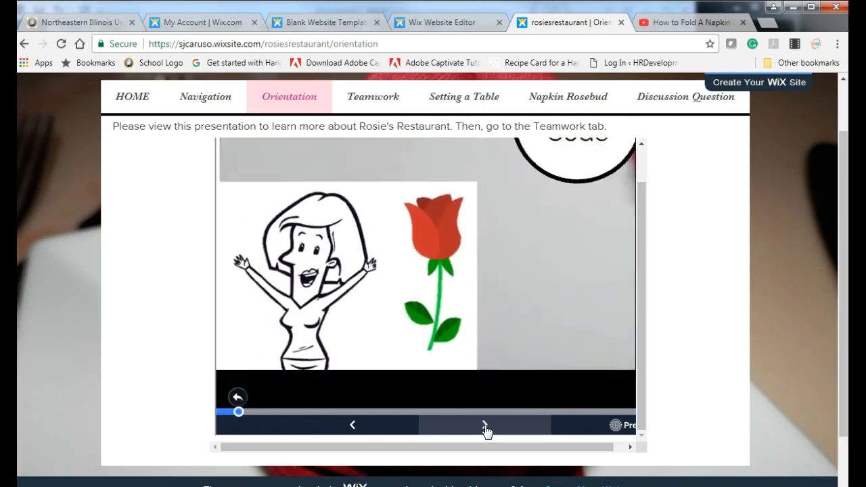
{"action": "left_click", "coordinate": [484, 426]}
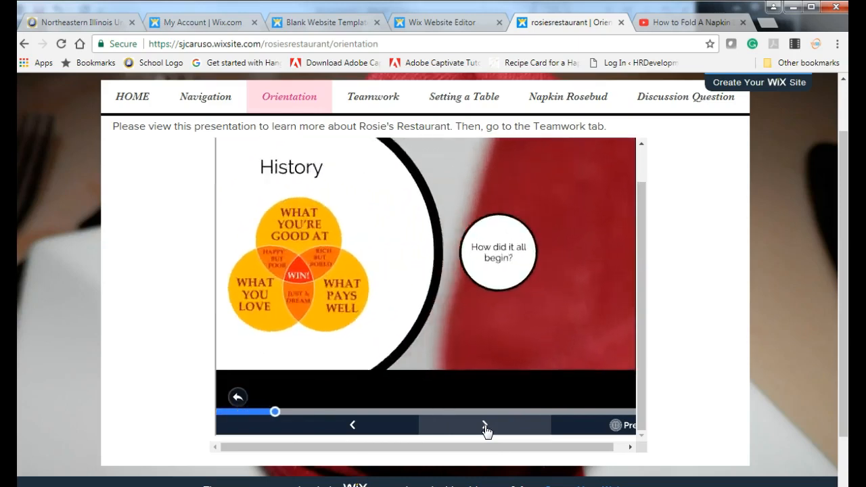
{"action": "left_click", "coordinate": [530, 423]}
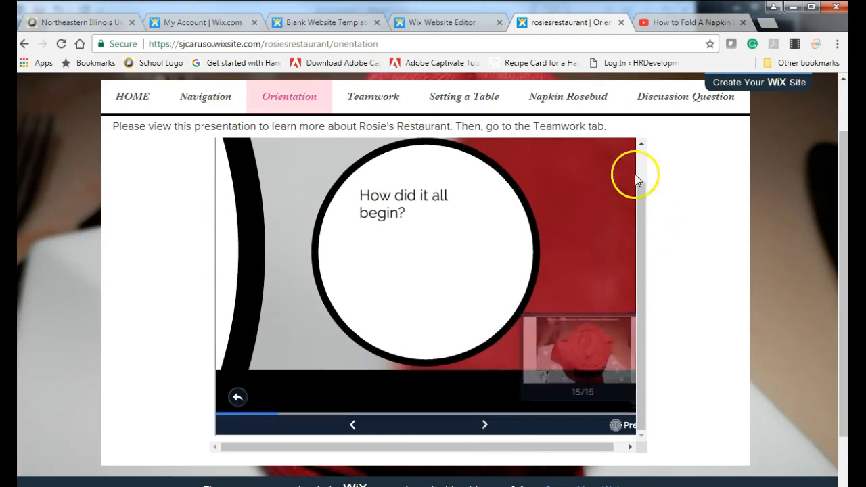